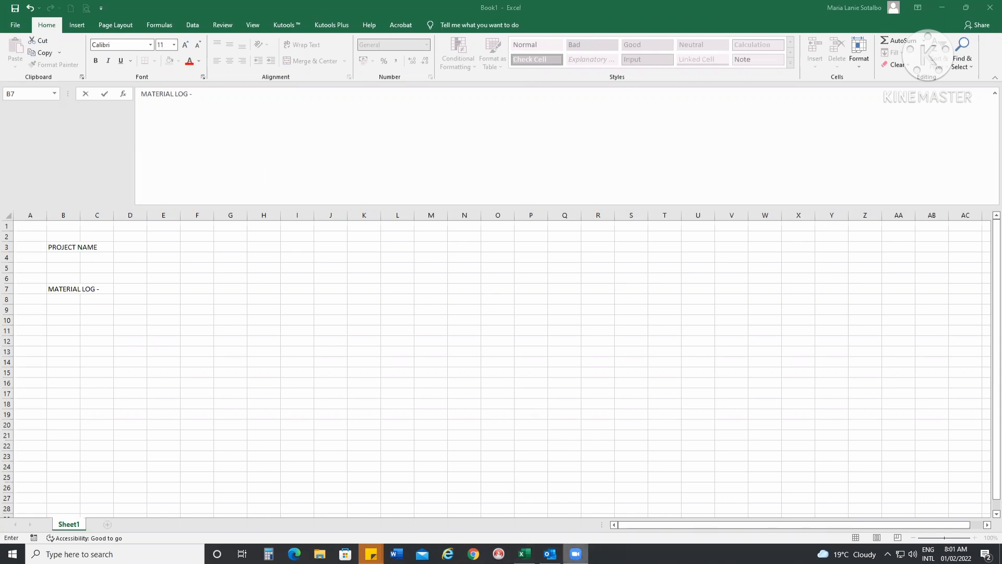
# - Complete the title in B7 as "MATERIAL LOG - ARCHITECTURAL"
pyautogui.click(119, 287)
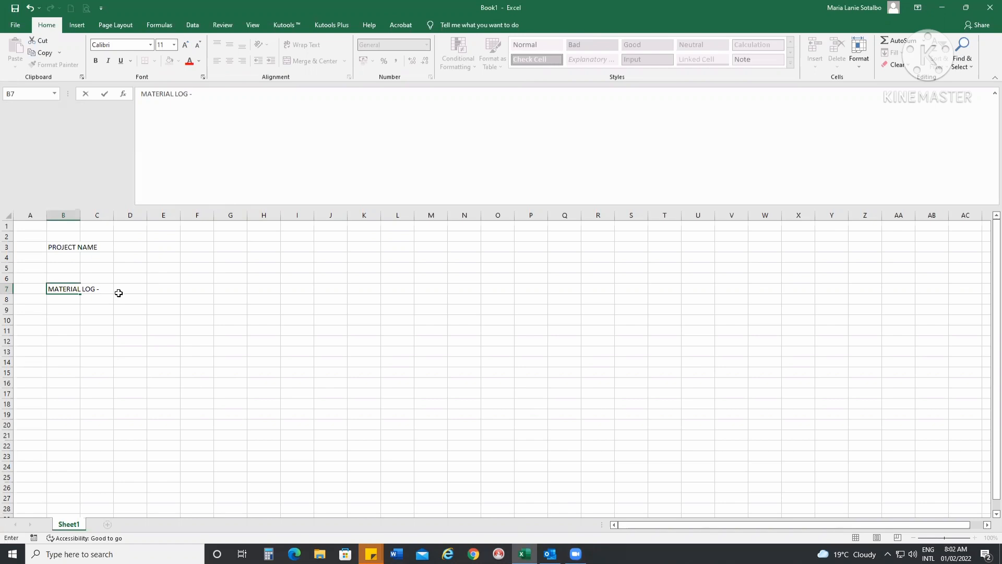
pyautogui.write('ARCHITECTURAKL')
pyautogui.press('BackSpace')
pyautogui.write('L')
pyautogui.press('Return')
pyautogui.press('Return')
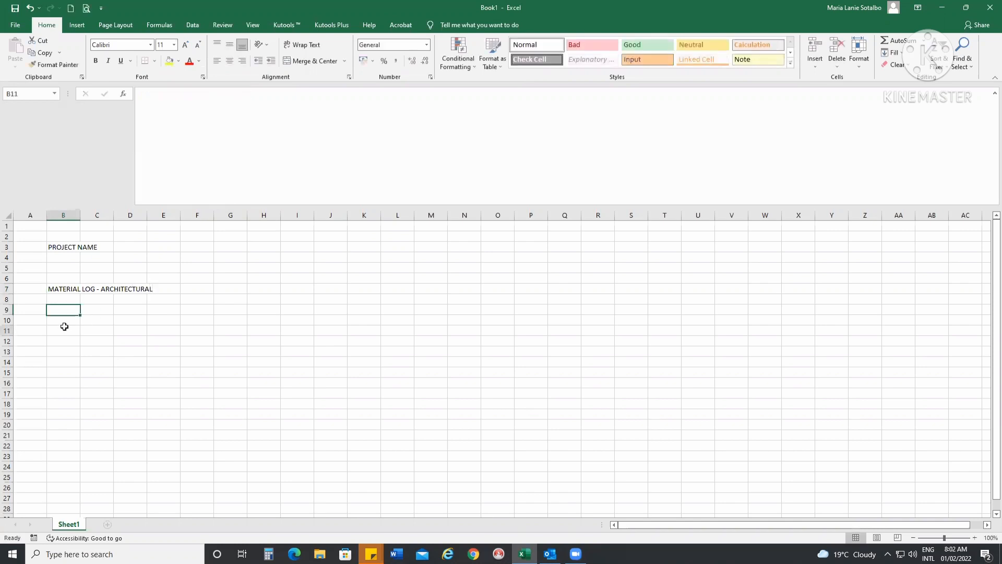
# - Enter the column headers "DATE REC" in B10 and "REFERENCE NO" in C10
pyautogui.click(65, 328)
pyautogui.click(67, 321)
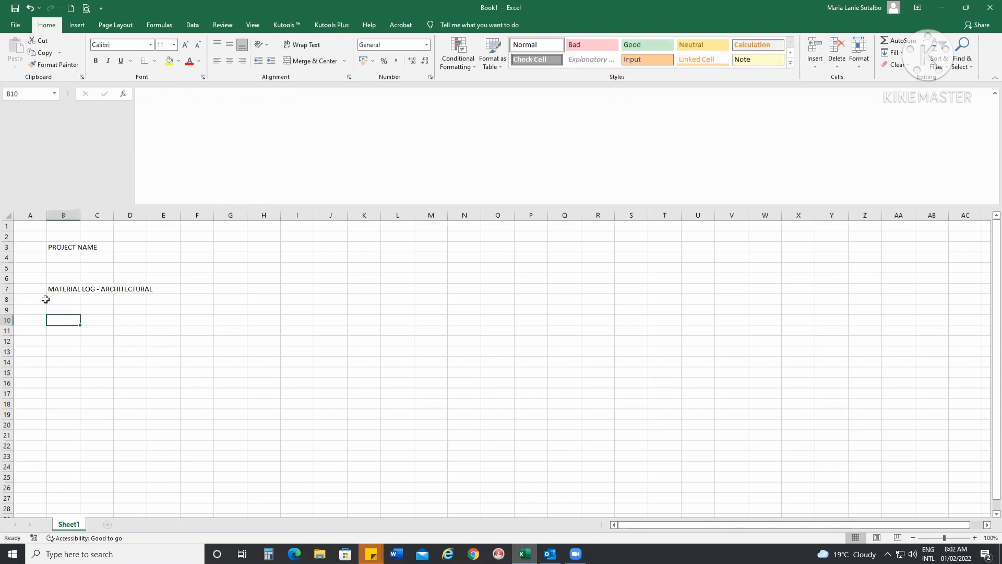
pyautogui.write('DATE')
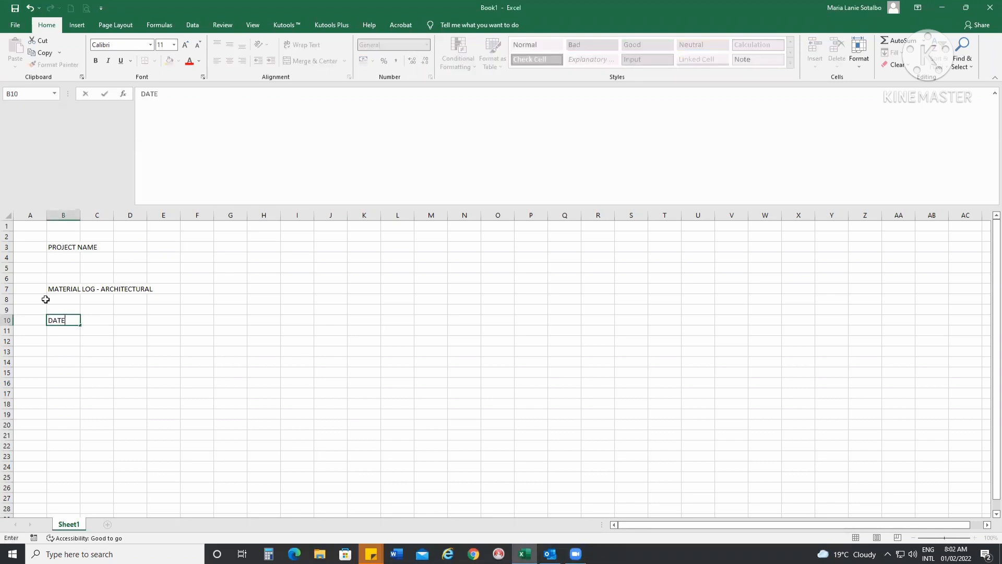
pyautogui.write(' REC')
pyautogui.press('Tab')
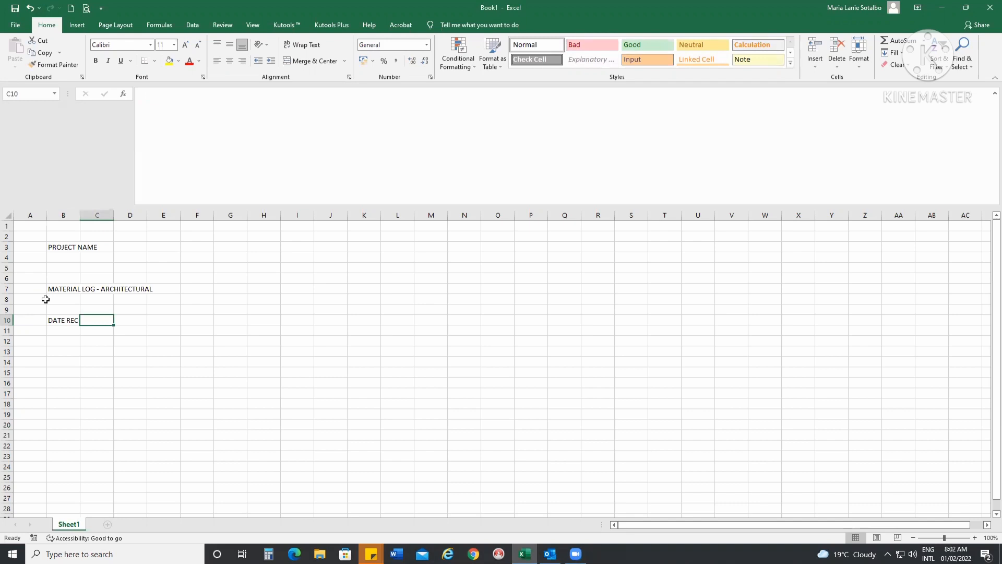
pyautogui.write('REF')
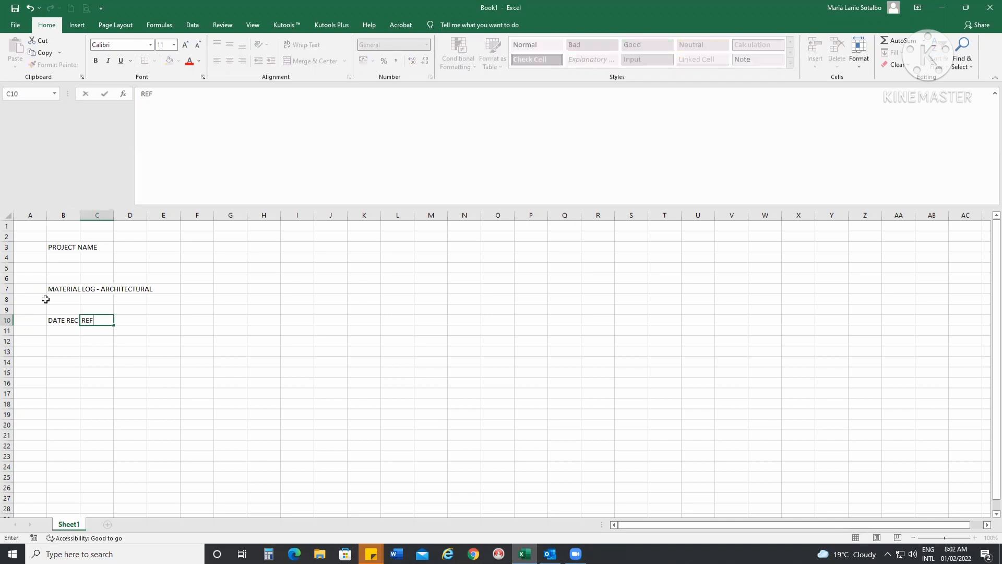
pyautogui.write('ERENCE NO')
pyautogui.press('Tab')
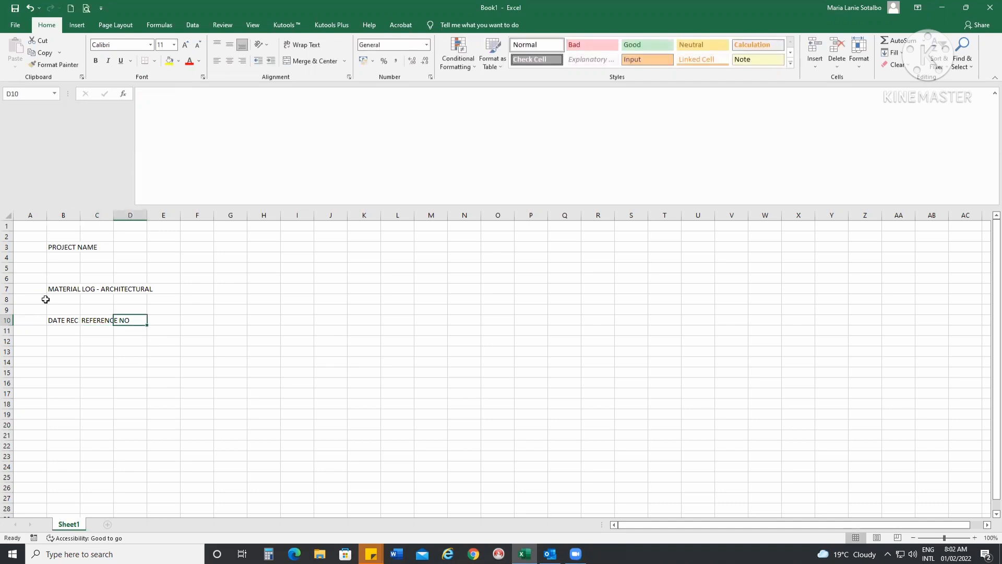
pyautogui.write('DIS')
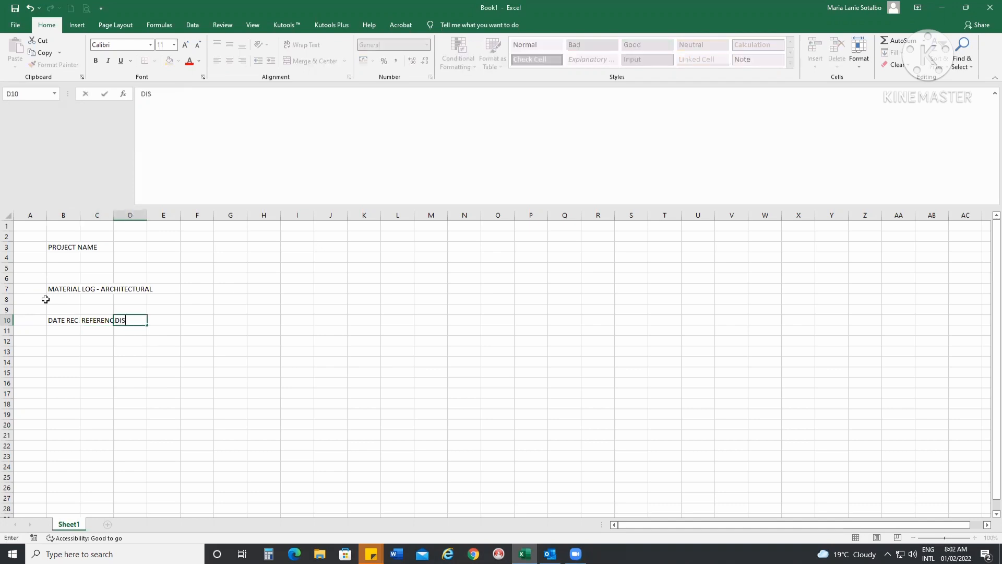
pyautogui.write('CPLI')
pyautogui.write('NE')
pyautogui.press('BackSpace')
pyautogui.press('BackSpace')
pyautogui.press('BackSpace')
pyautogui.press('BackSpace')
pyautogui.press('BackSpace')
pyautogui.press('BackSpace')
pyautogui.press('BackSpace')
pyautogui.press('BackSpace')
pyautogui.press('BackSpace')
# - Enter the column headers "LATEST" in D10 and "REV" in E10
pyautogui.write('LATEST')
pyautogui.hotkey('ctrl', 'Return')
pyautogui.press('Tab')
pyautogui.press('Tab')
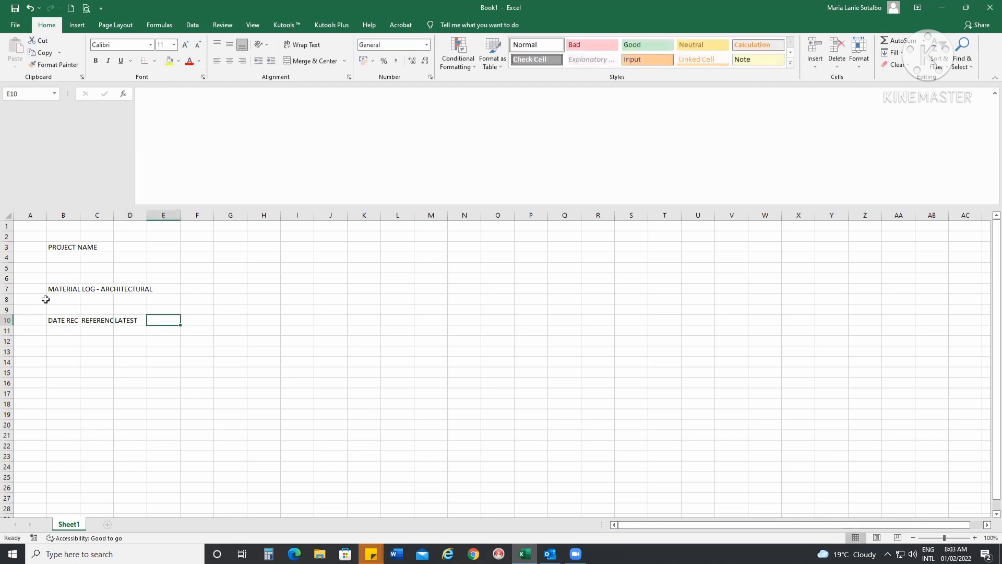
pyautogui.press('Left')
pyautogui.write('REV')
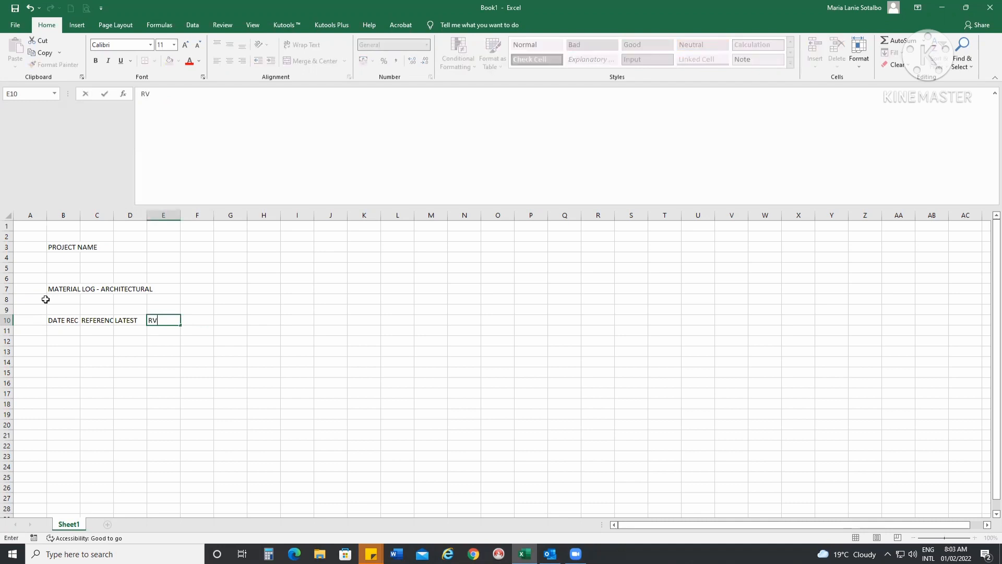
pyautogui.press('Tab')
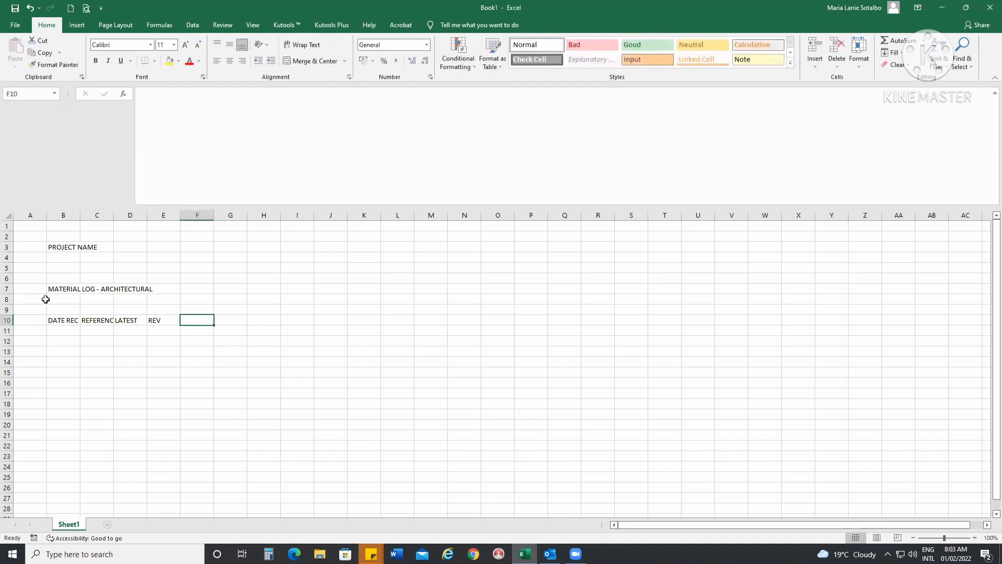
# - Enter the column headers "DESCRIPTION", "LOCATION" and "STATUS" in cells F10 to H10
pyautogui.write('DE')
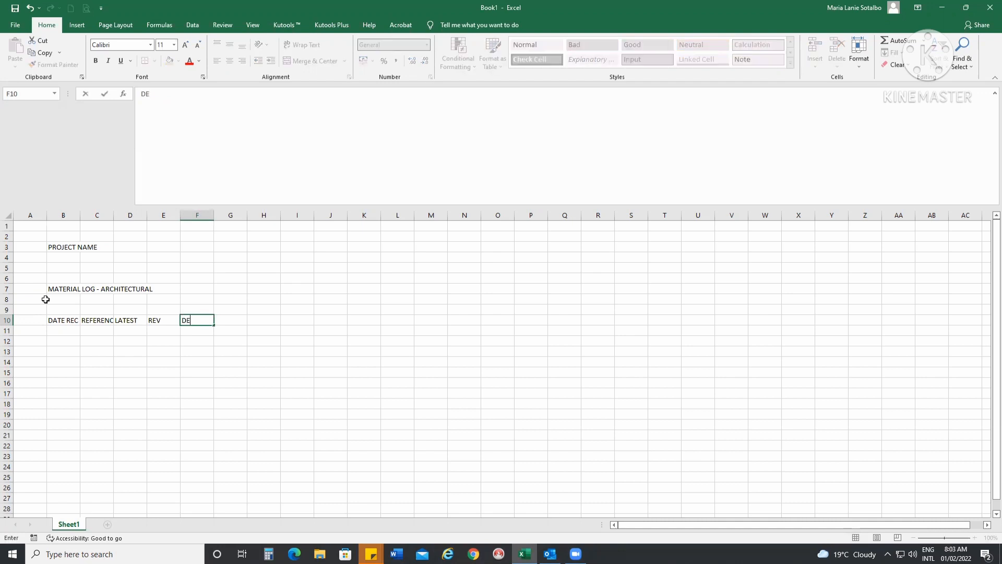
pyautogui.write('SCRIPTION')
pyautogui.press('Tab')
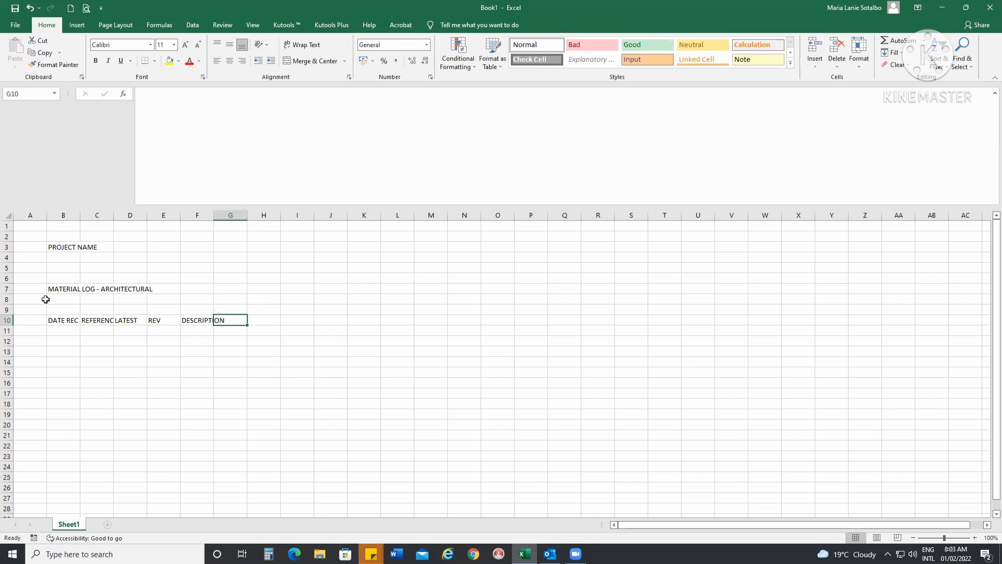
pyautogui.write('LOCAT')
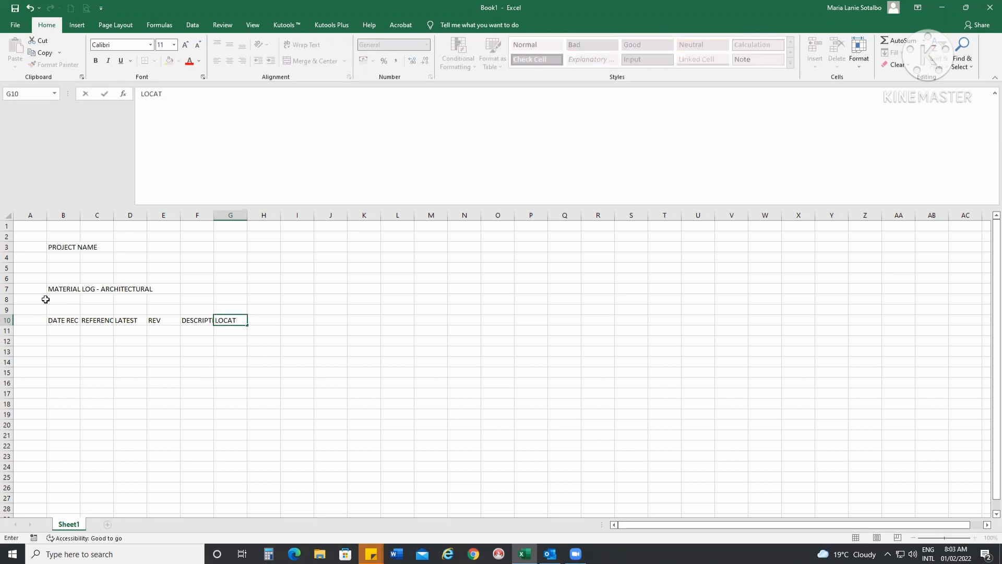
pyautogui.write('ION')
pyautogui.press('Tab')
pyautogui.write('STATUS')
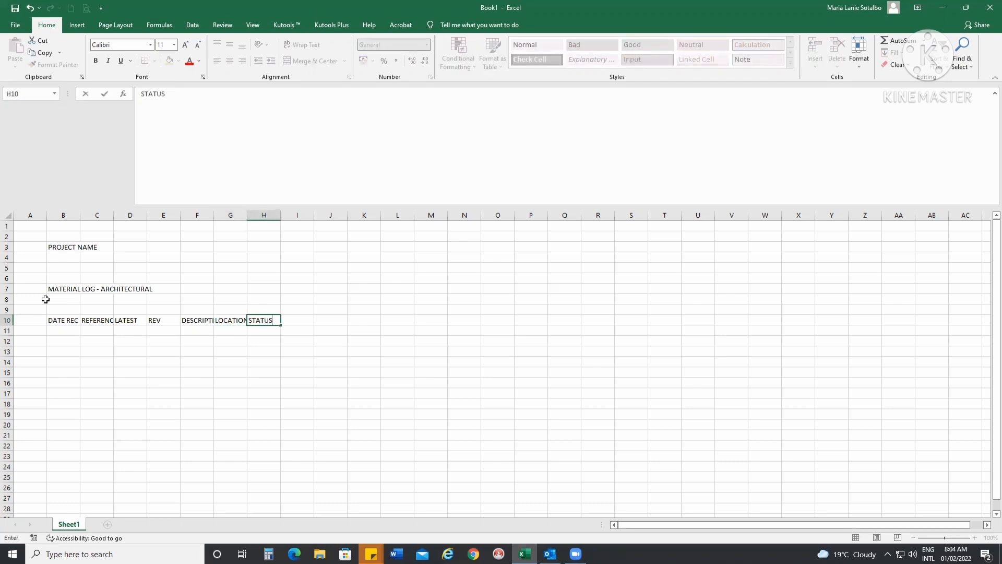
pyautogui.press('Tab')
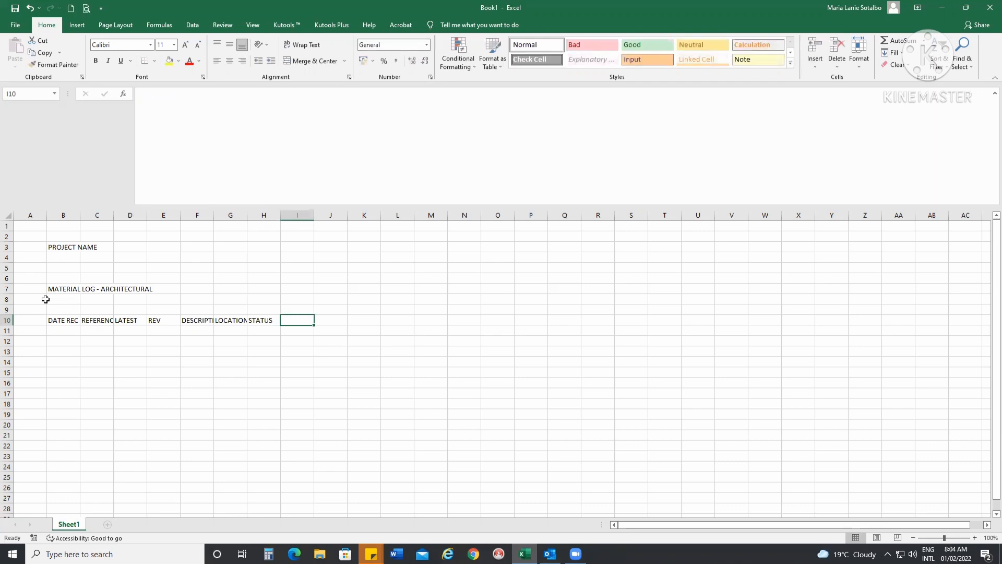
# - Enter the column headers "DATE RETURNED" in I10 and "ACTION" in J10
pyautogui.write('DATE')
pyautogui.press('Tab')
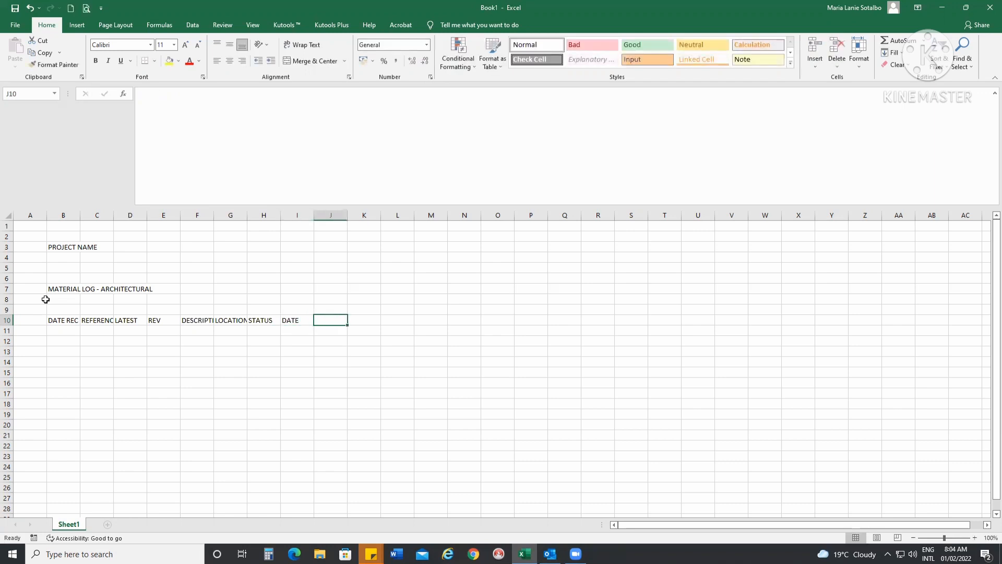
pyautogui.press('Left')
pyautogui.press('F2')
pyautogui.write('RET')
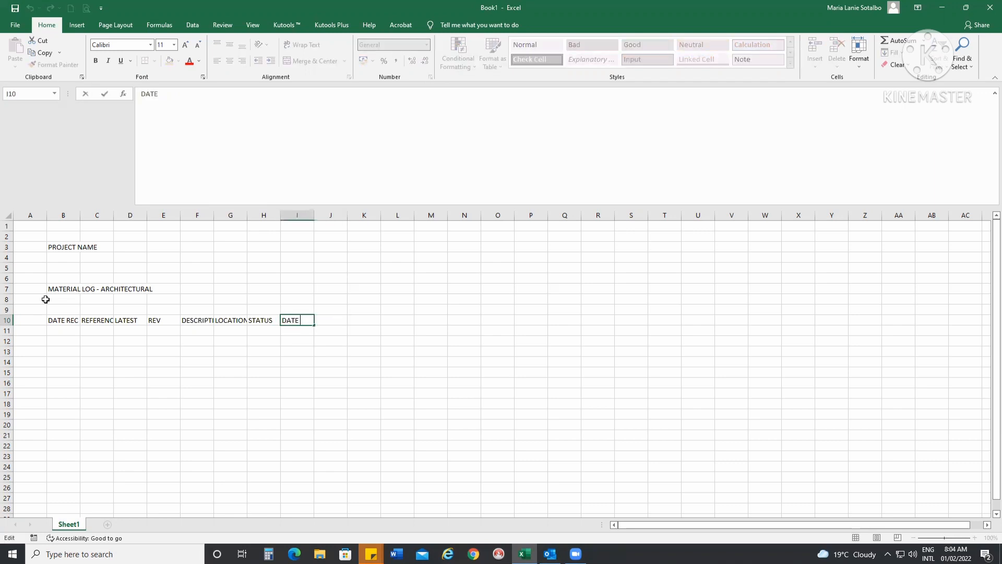
pyautogui.write('URNED')
pyautogui.press('Tab')
pyautogui.write('ACTI')
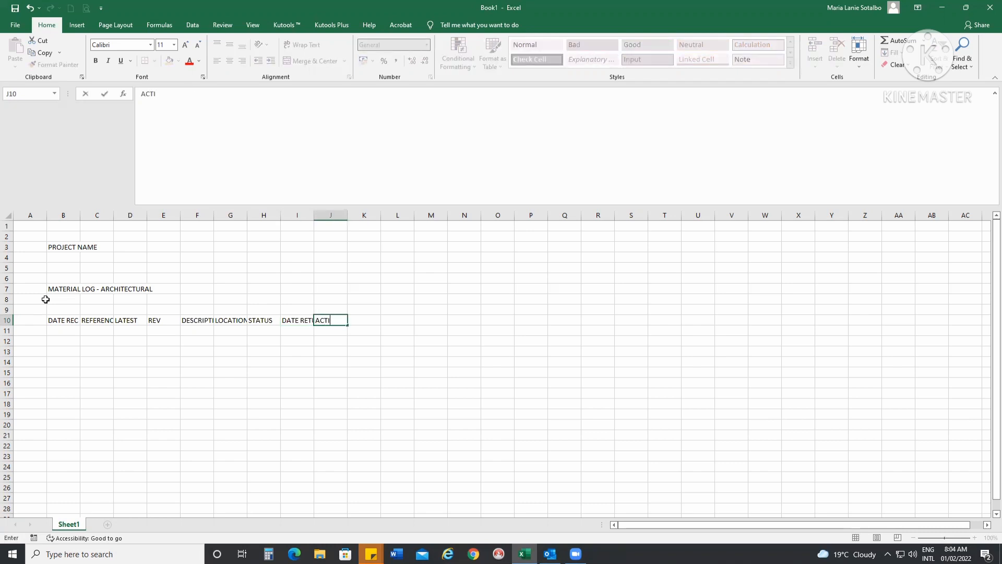
pyautogui.write('ON')
pyautogui.press('Return')
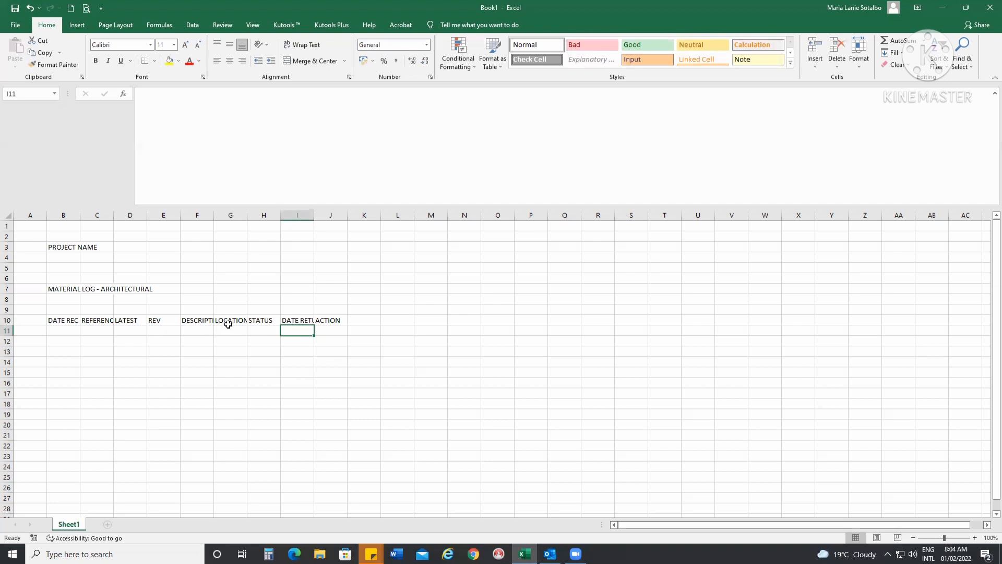
# - Enter "REMARKS" as the last column header in K10
pyautogui.click(356, 322)
pyautogui.write('R')
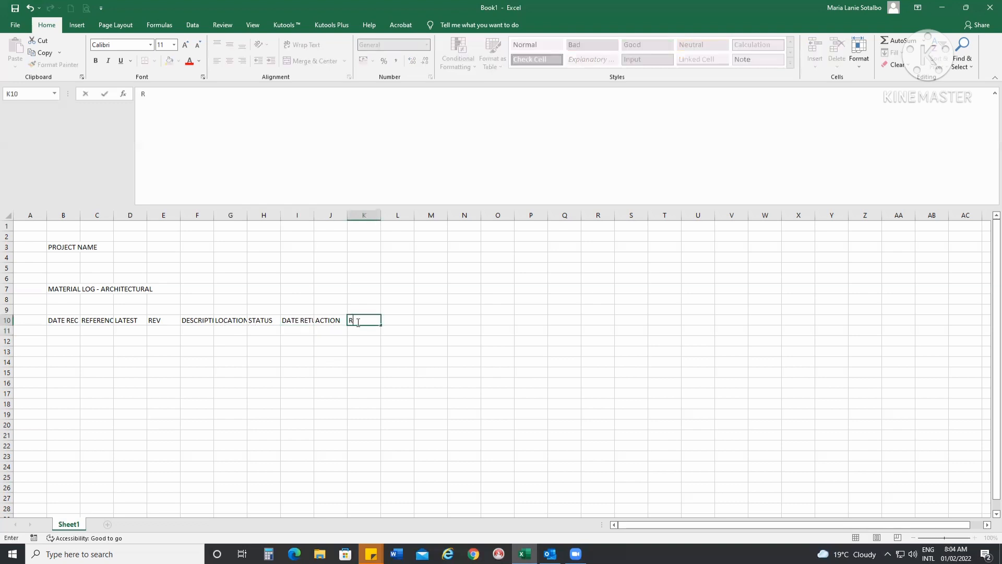
pyautogui.write('EAMARK')
pyautogui.hotkey('ctrl', 'Return')
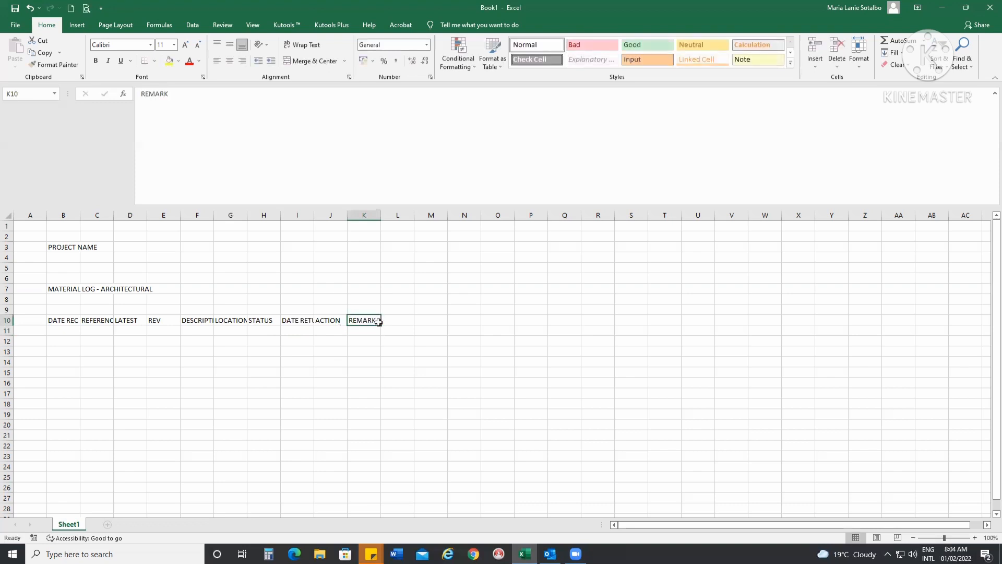
pyautogui.doubleClick(380, 322)
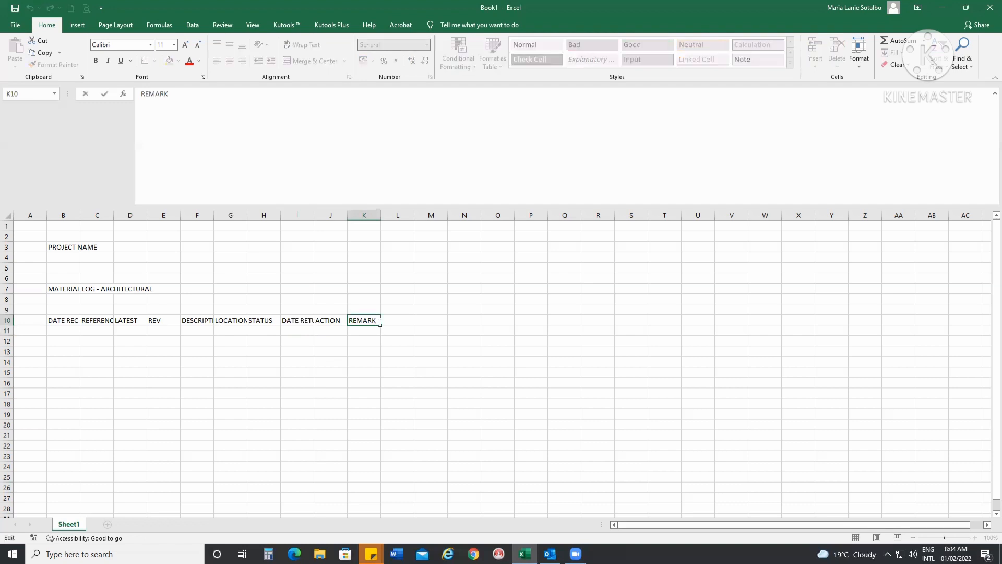
pyautogui.write('S')
pyautogui.click(731, 320)
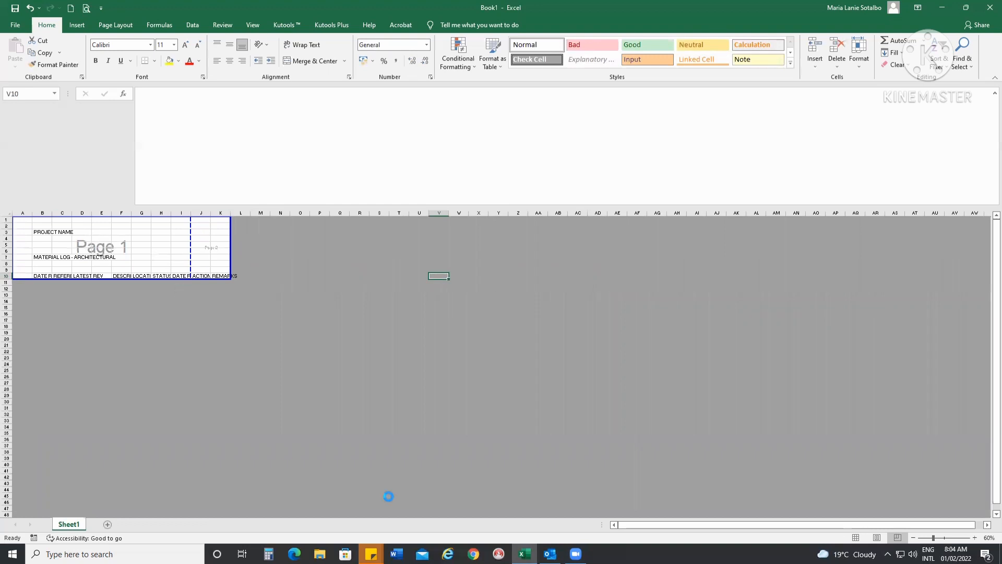
# - Show the sheet in Page Break Preview at 100% zoom
pyautogui.click(974, 538)
pyautogui.click(975, 538)
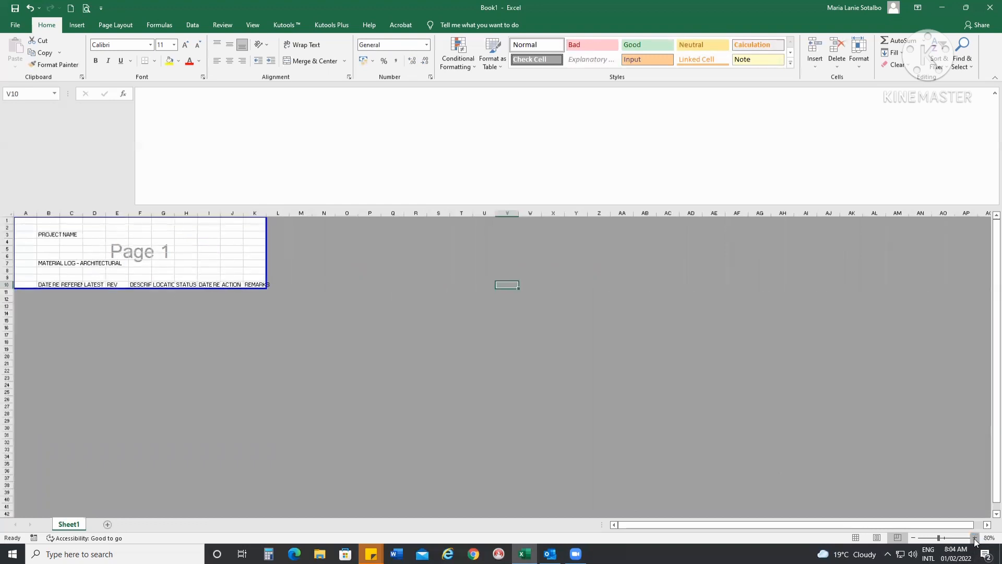
pyautogui.click(974, 538)
pyautogui.click(974, 538)
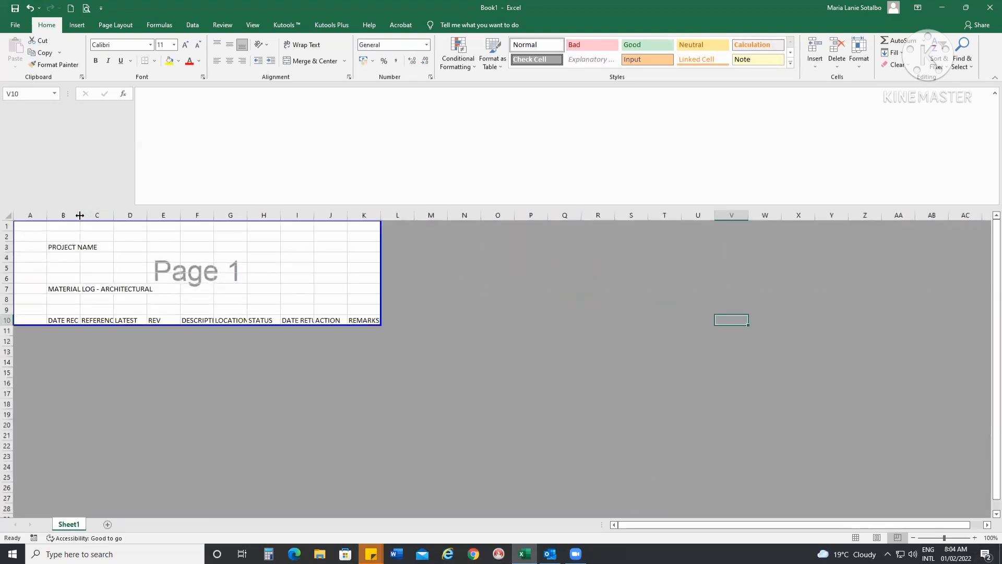
# - Widen columns B through J so the row 10 headers fit inside their cells
pyautogui.moveTo(82, 215); pyautogui.dragTo(506, 252)
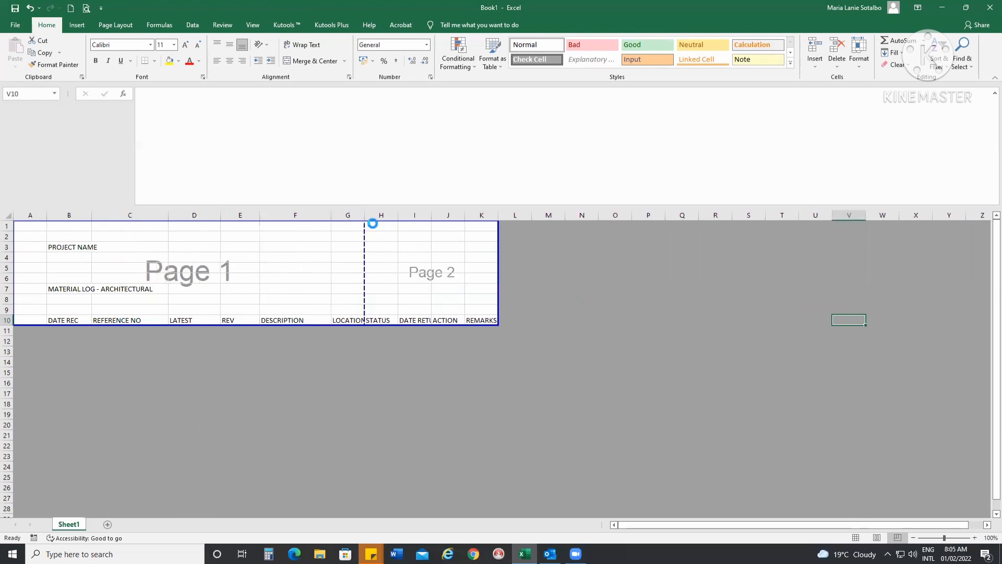
pyautogui.moveTo(364, 215); pyautogui.dragTo(481, 219)
pyautogui.moveTo(486, 216); pyautogui.dragTo(552, 255)
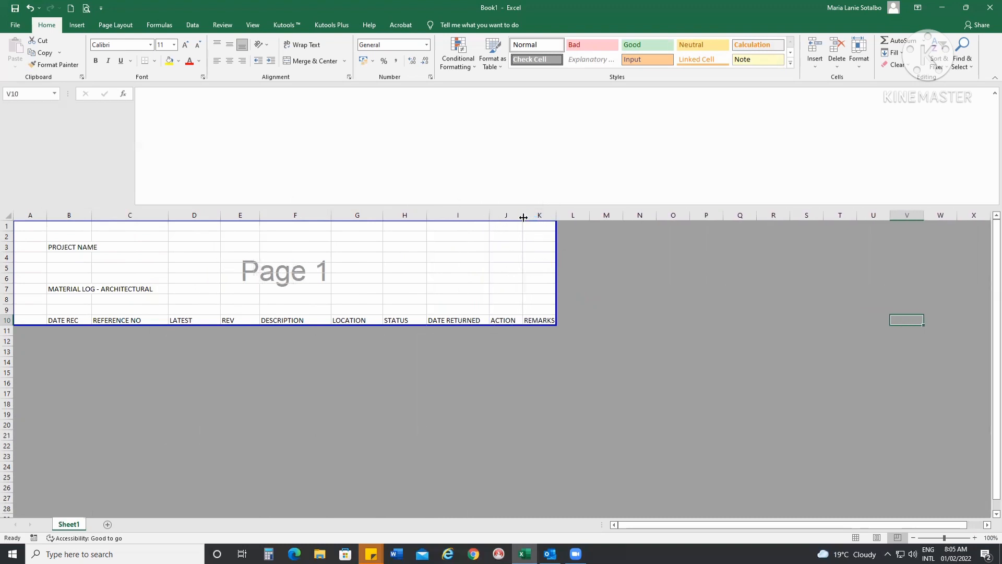
pyautogui.moveTo(524, 213); pyautogui.dragTo(530, 213)
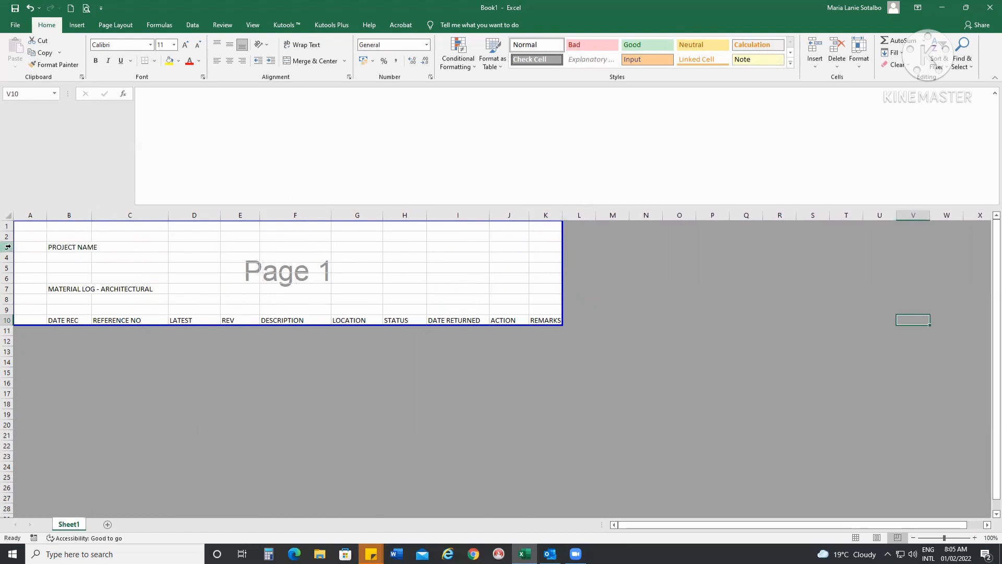
# - Set the height of rows 3 to 10 to 25
pyautogui.moveTo(7, 247); pyautogui.dragTo(8, 319)
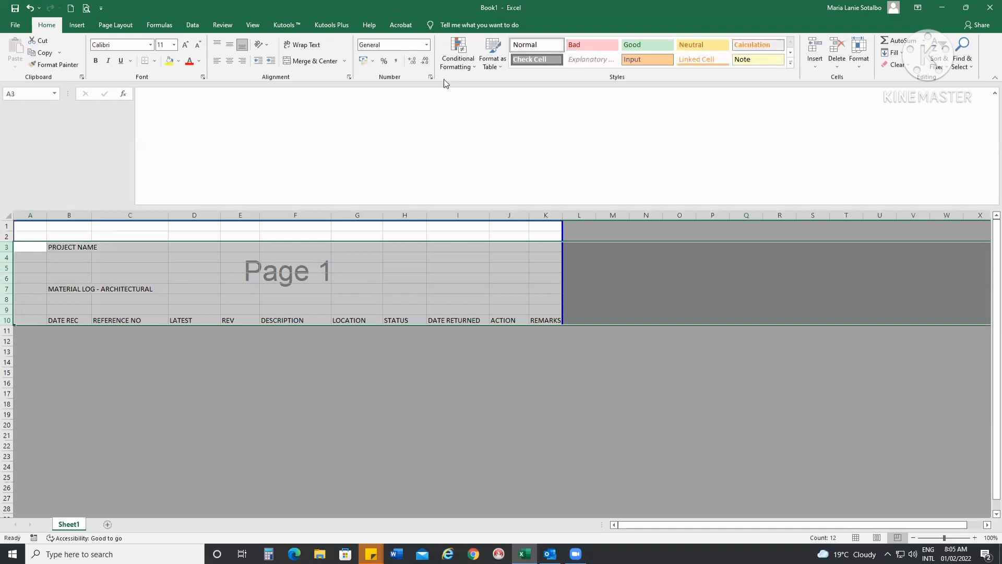
pyautogui.rightClick(129, 280)
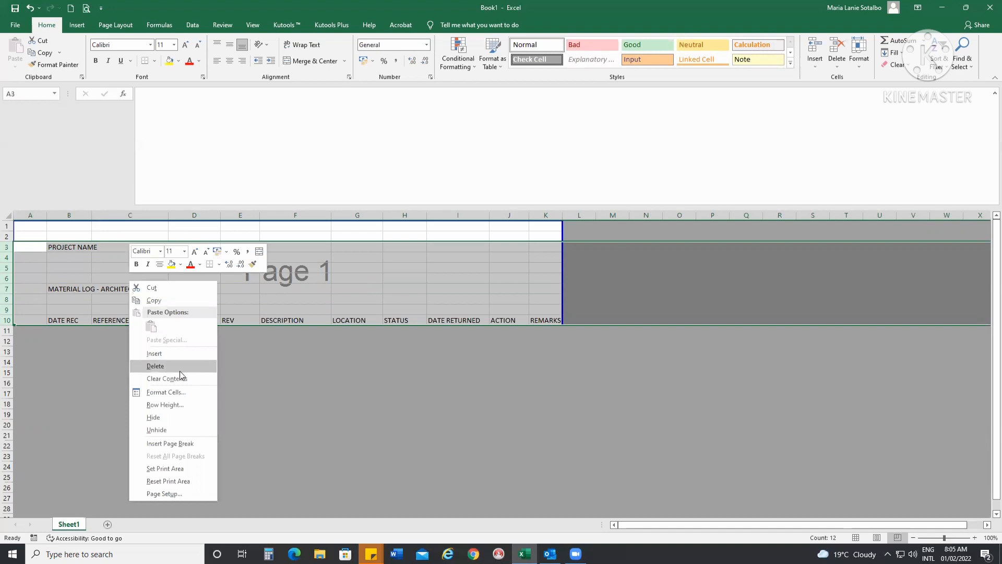
pyautogui.click(179, 406)
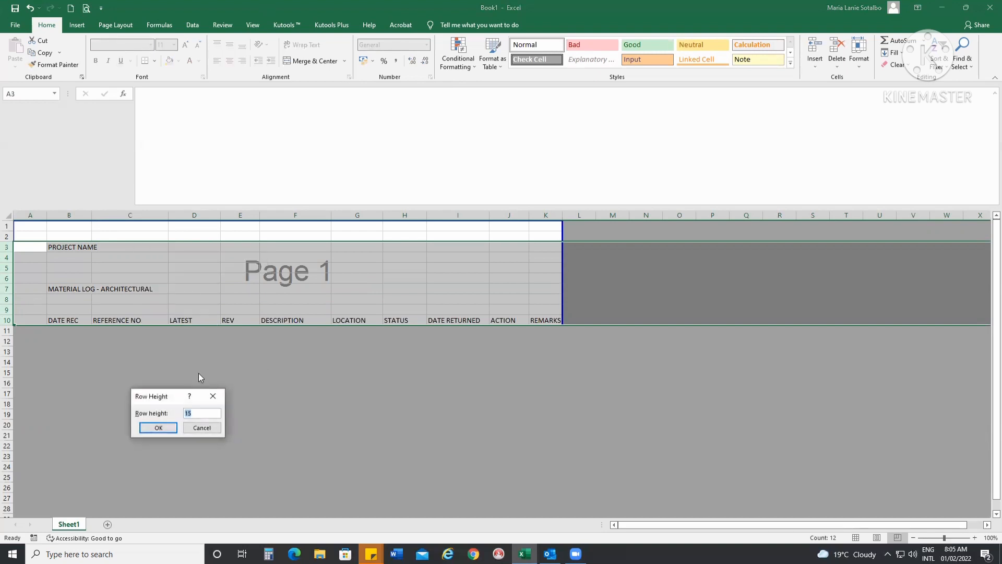
pyautogui.write('25')
pyautogui.press('Return')
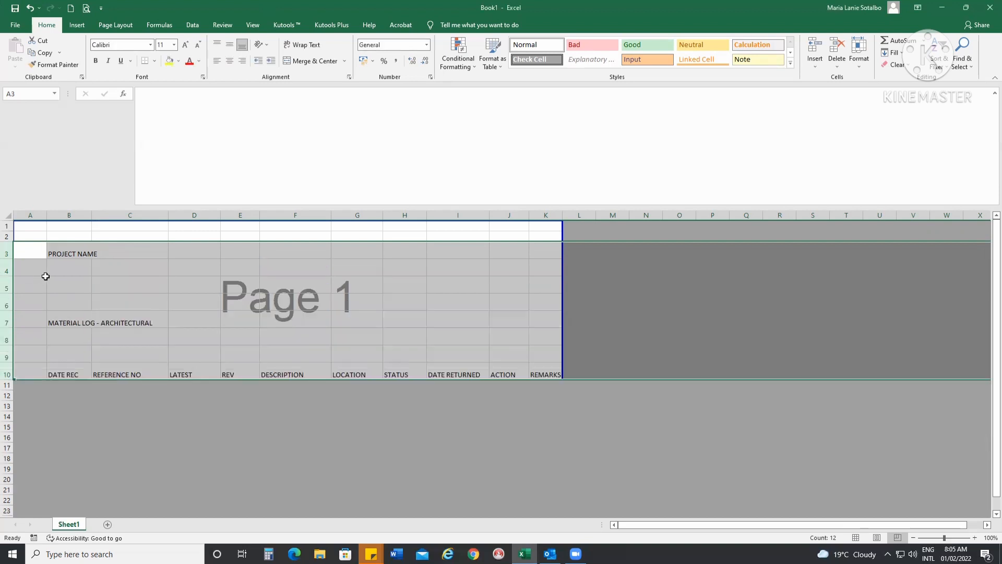
# - Make the text in rows 3 to 10 bold and centre it horizontally and vertically
pyautogui.click(95, 60)
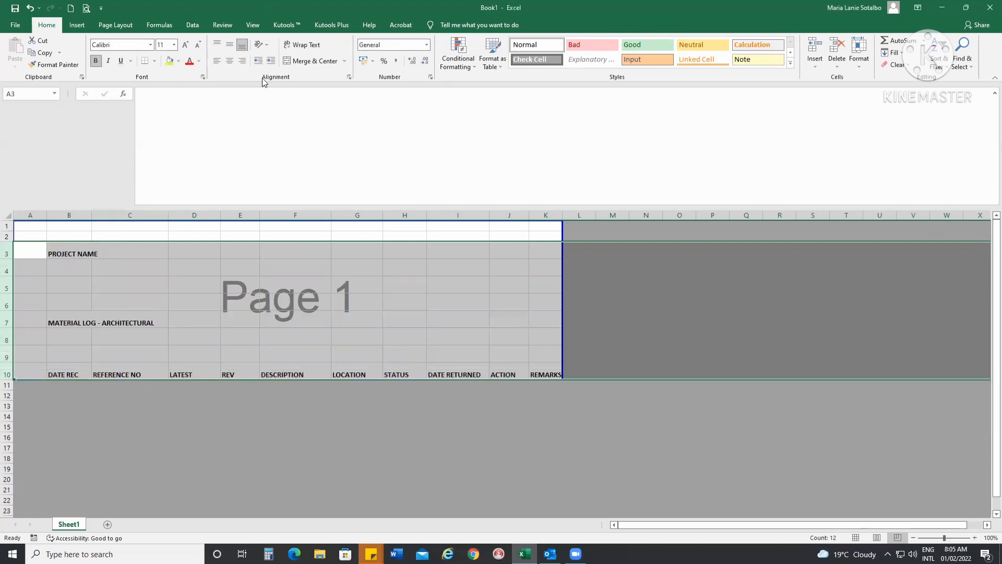
pyautogui.click(229, 60)
pyautogui.click(229, 44)
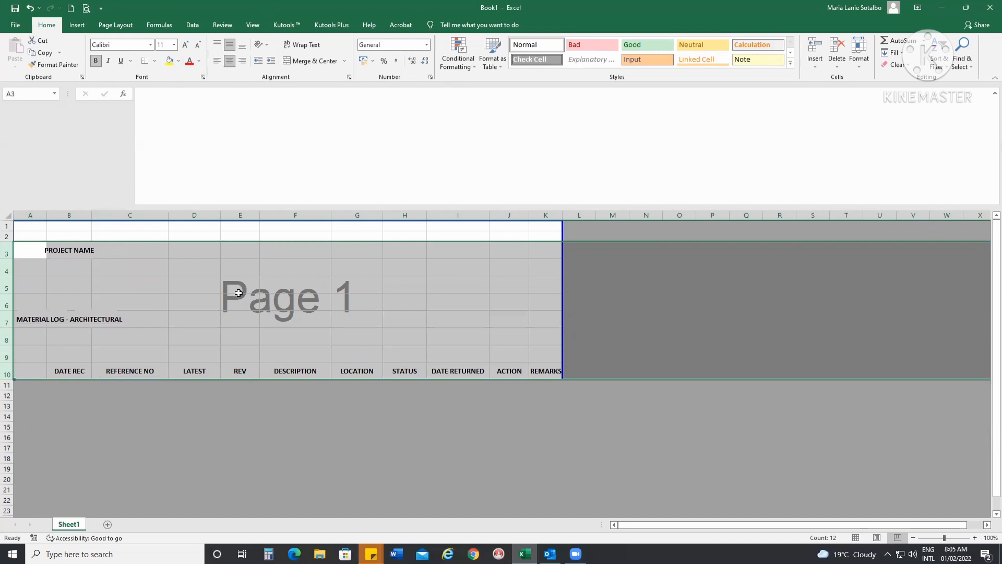
# - Merge and centre the MATERIAL LOG - ARCHITECTURAL title across A7 to K7
pyautogui.click(216, 331)
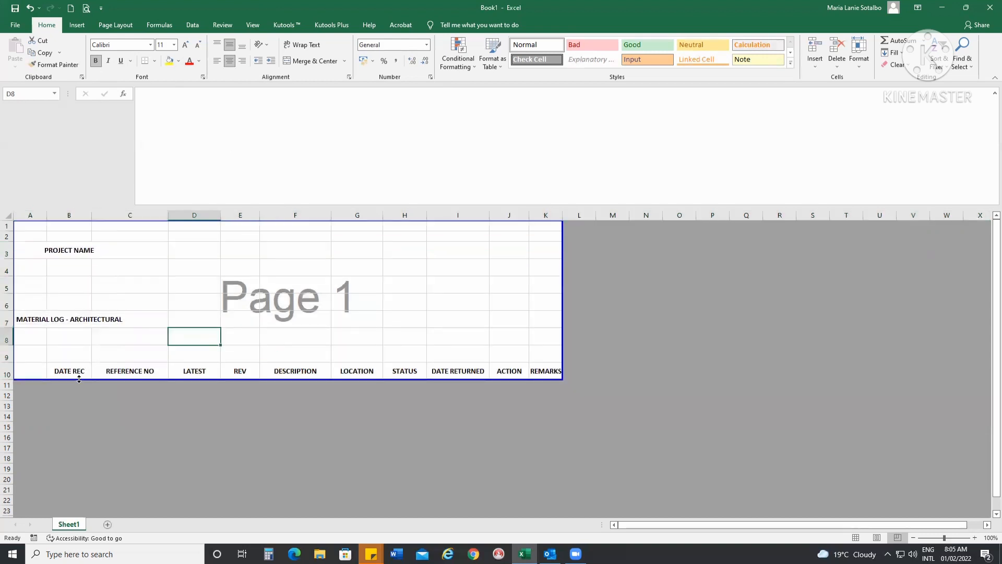
pyautogui.moveTo(32, 319); pyautogui.dragTo(551, 313)
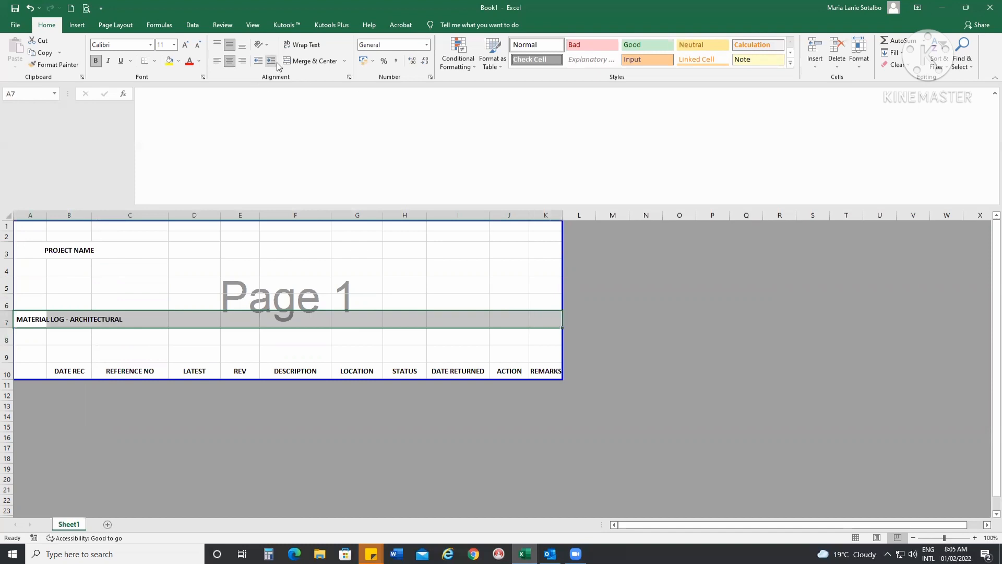
pyautogui.click(293, 61)
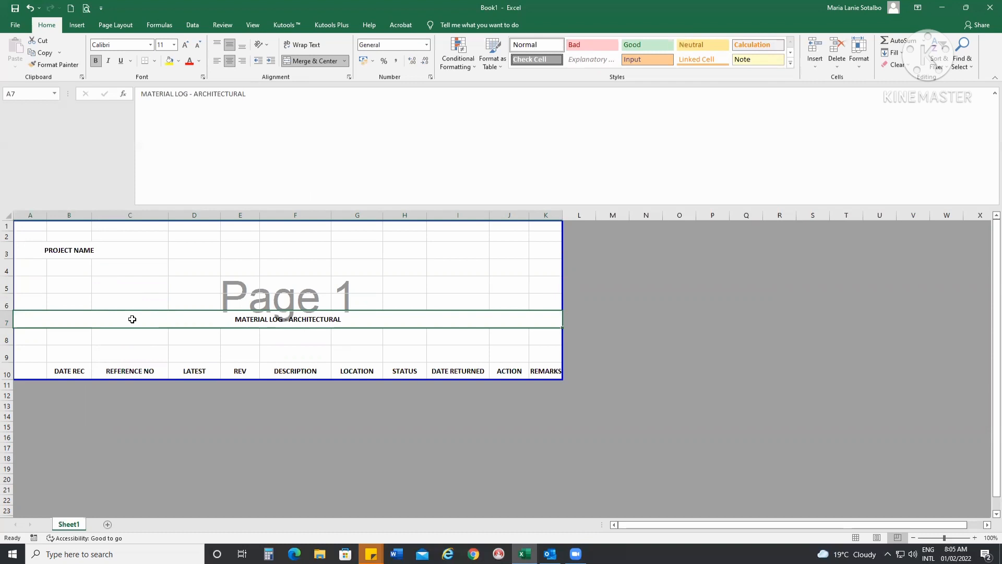
pyautogui.click(160, 352)
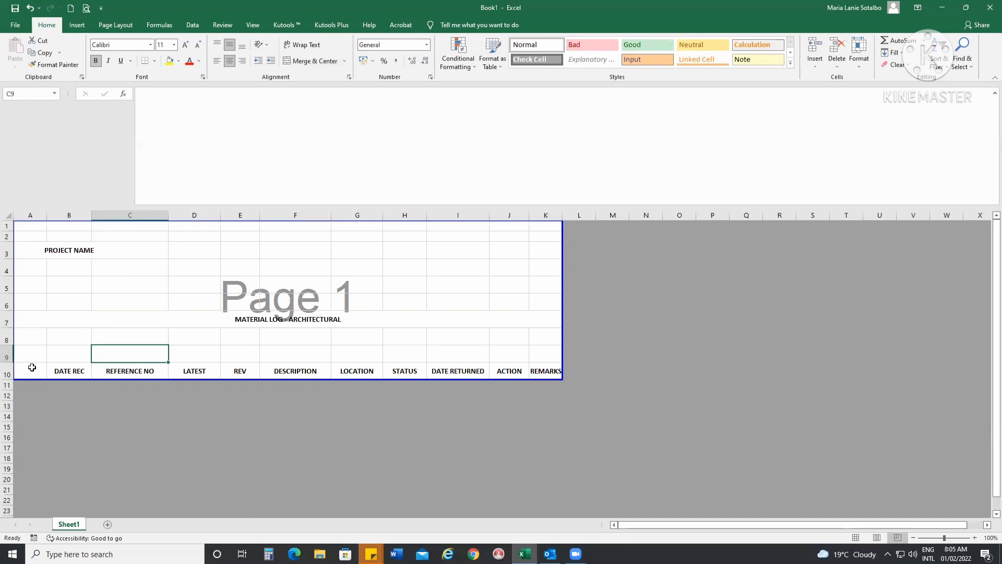
# - Apply all borders to the header cells A10 to K10 and extend the print area down to row 19
pyautogui.moveTo(31, 367); pyautogui.dragTo(543, 368)
pyautogui.click(156, 61)
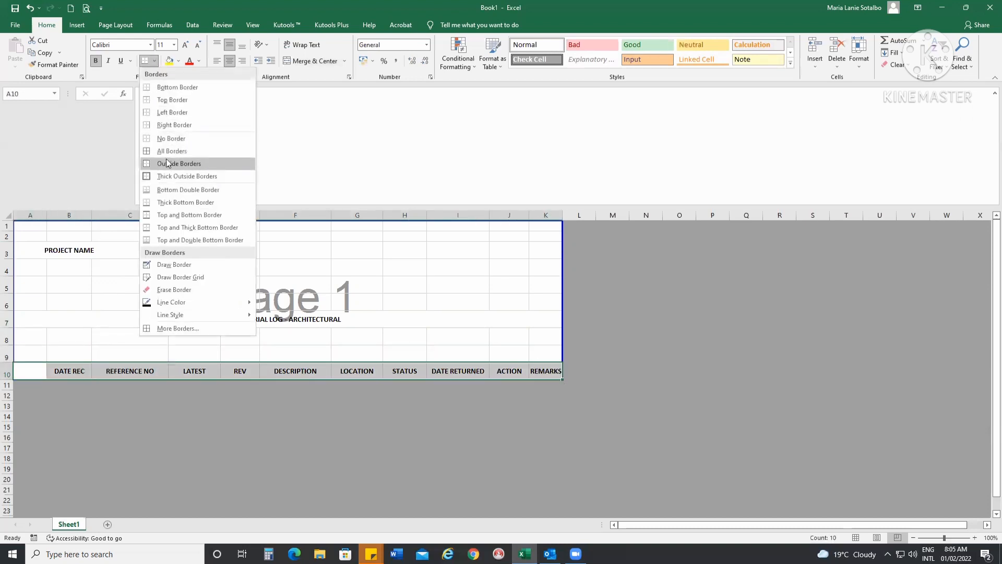
pyautogui.click(164, 152)
pyautogui.click(161, 368)
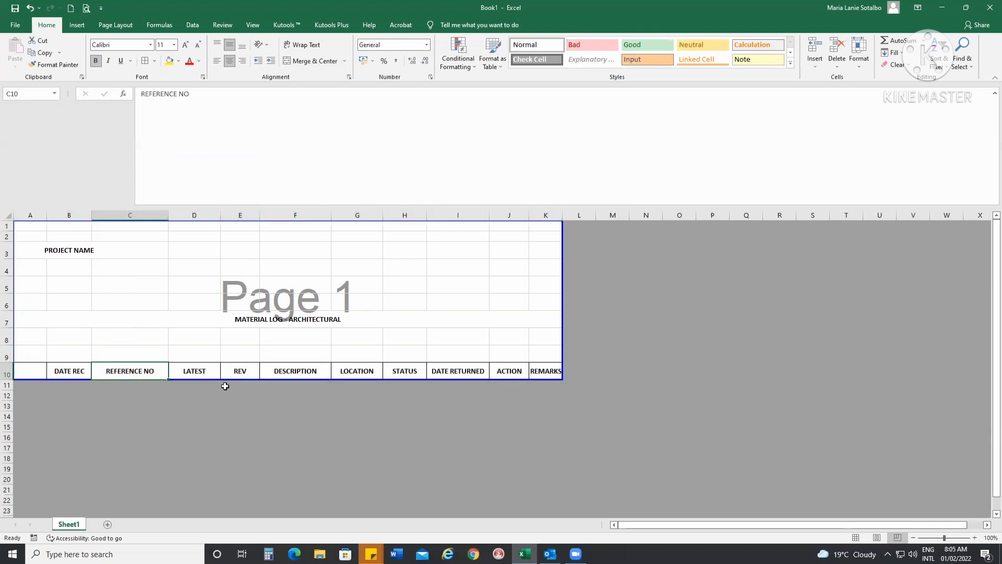
pyautogui.moveTo(226, 380); pyautogui.dragTo(226, 473)
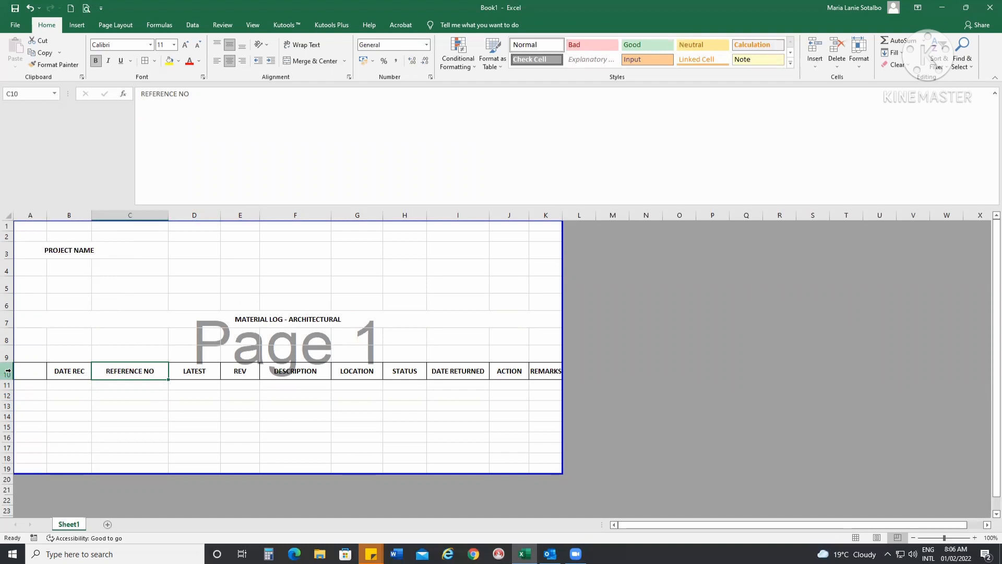
# - Try widths of 30 and 25 for columns A to K
pyautogui.moveTo(30, 215); pyautogui.dragTo(538, 276)
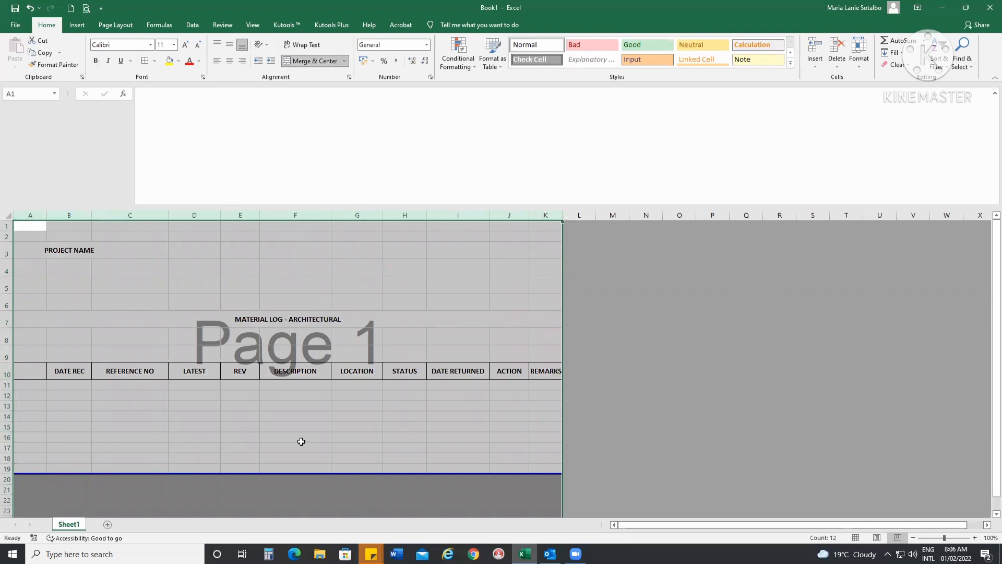
pyautogui.rightClick(301, 442)
pyautogui.click(334, 345)
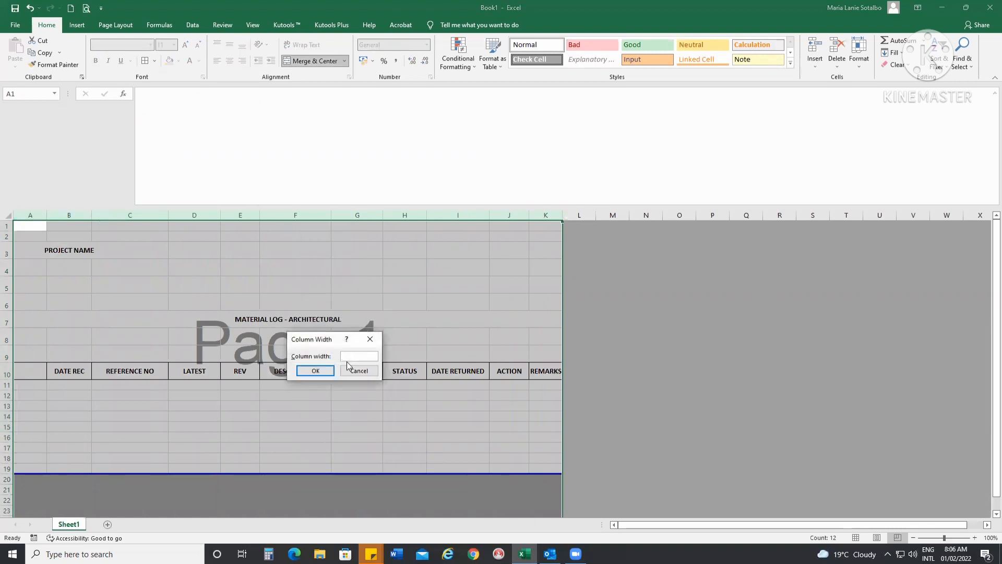
pyautogui.write('30')
pyautogui.press('Return')
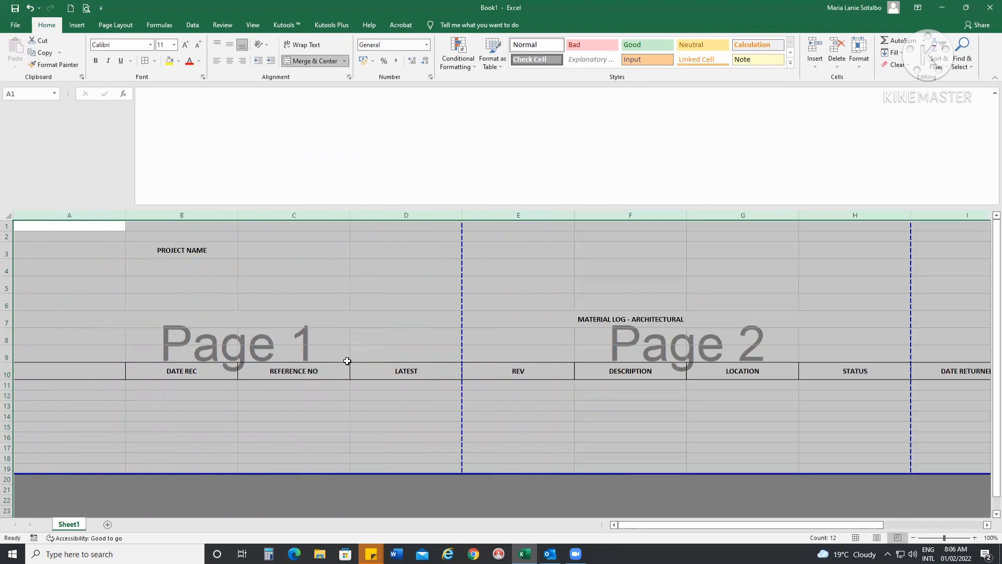
pyautogui.rightClick(203, 416)
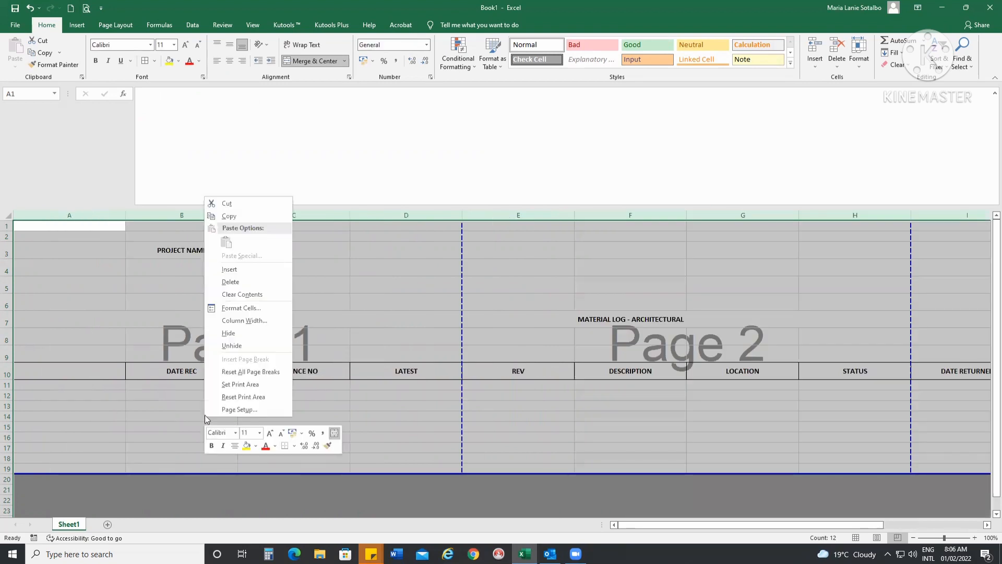
pyautogui.click(243, 320)
pyautogui.write('25')
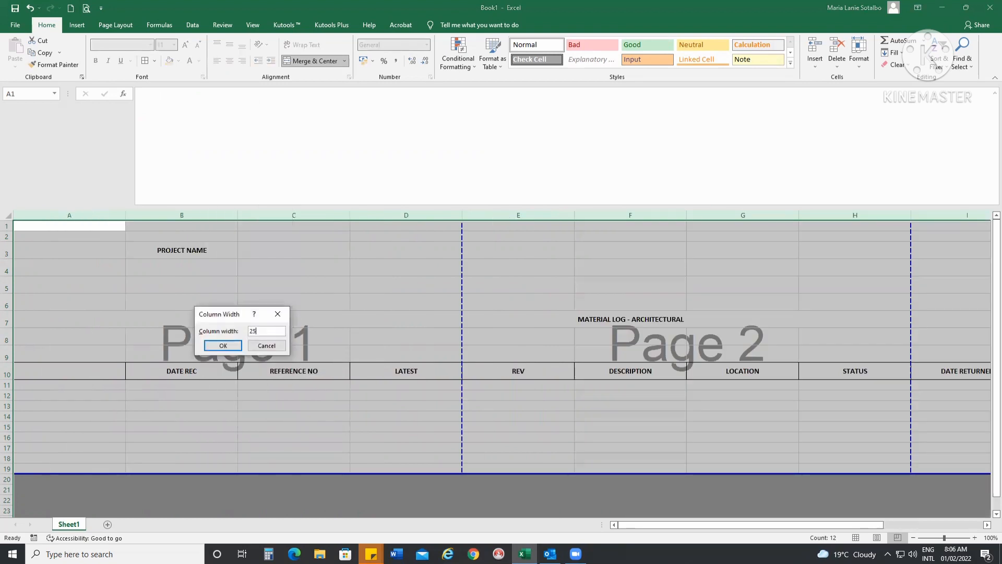
pyautogui.press('Return')
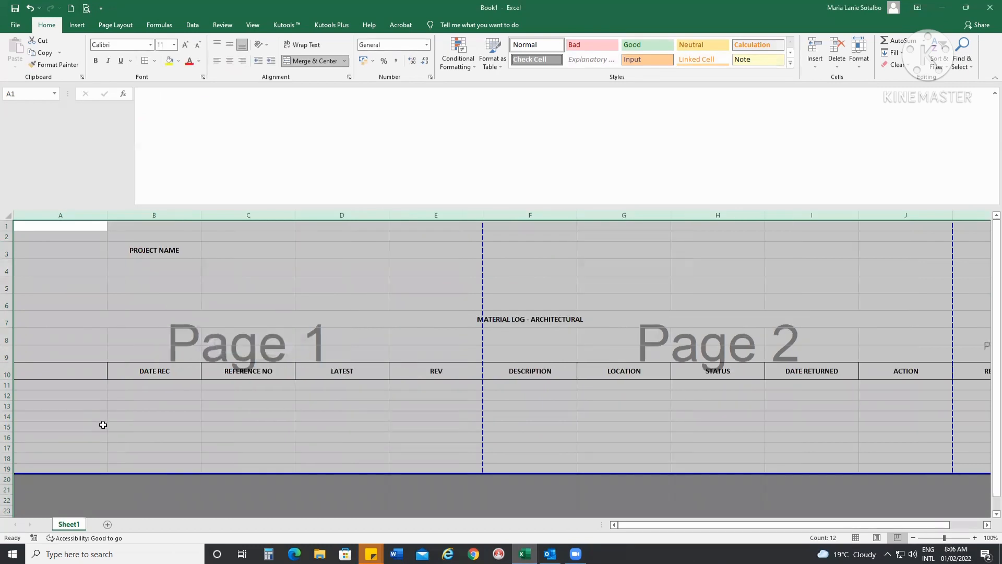
# - Set the width of columns A to K to 15 and remove the page break after column I
pyautogui.rightClick(169, 423)
pyautogui.click(196, 340)
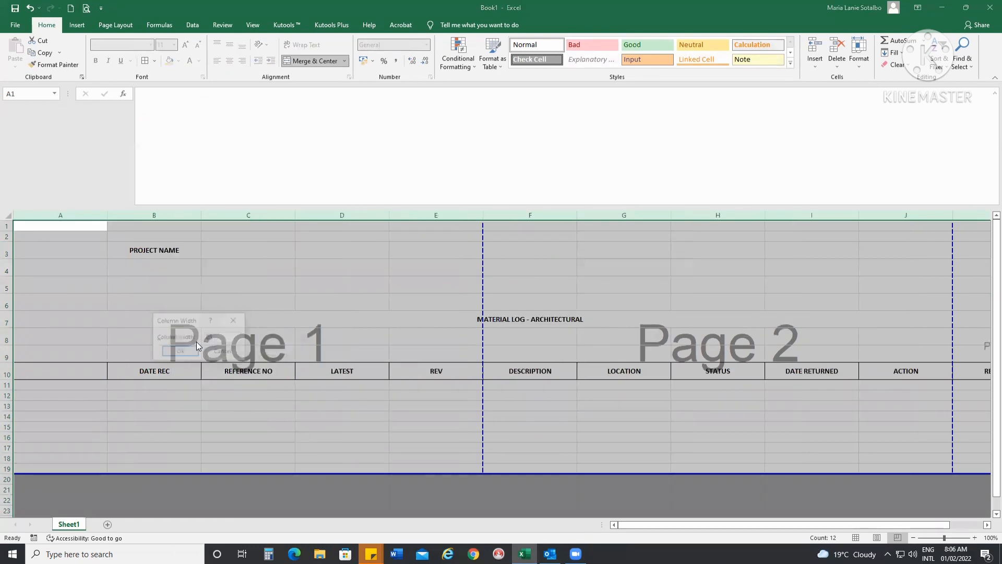
pyautogui.write('15')
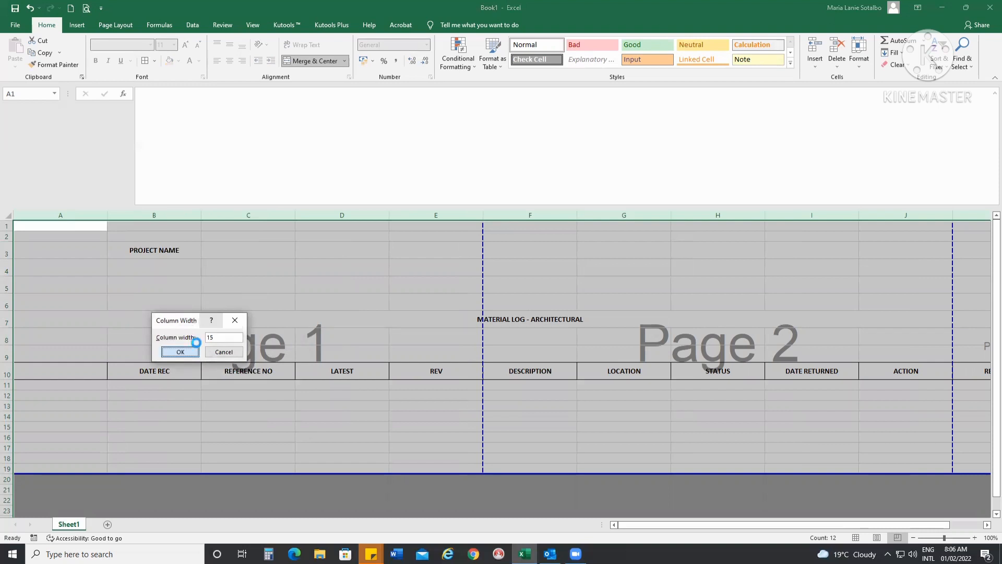
pyautogui.press('Return')
pyautogui.click(172, 351)
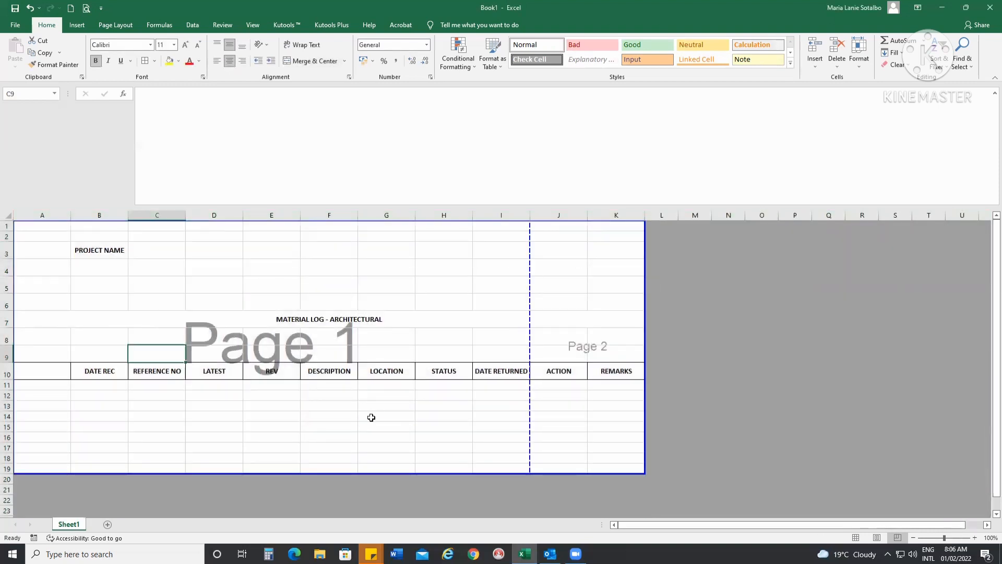
pyautogui.click(385, 407)
# - Exclude column A from the print area and narrow it to a slim column
pyautogui.click(36, 394)
pyautogui.click(47, 371)
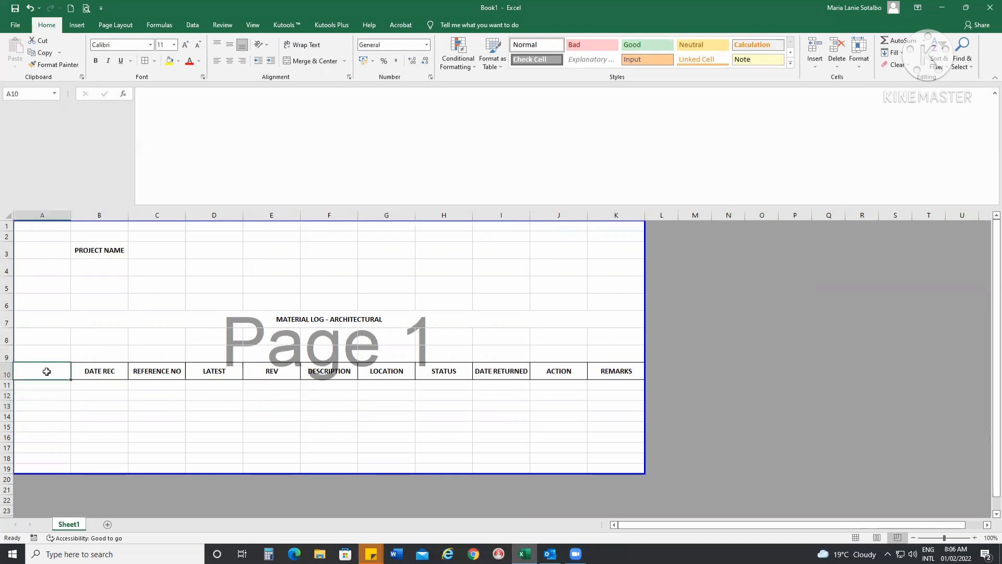
pyautogui.moveTo(14, 269); pyautogui.dragTo(71, 270)
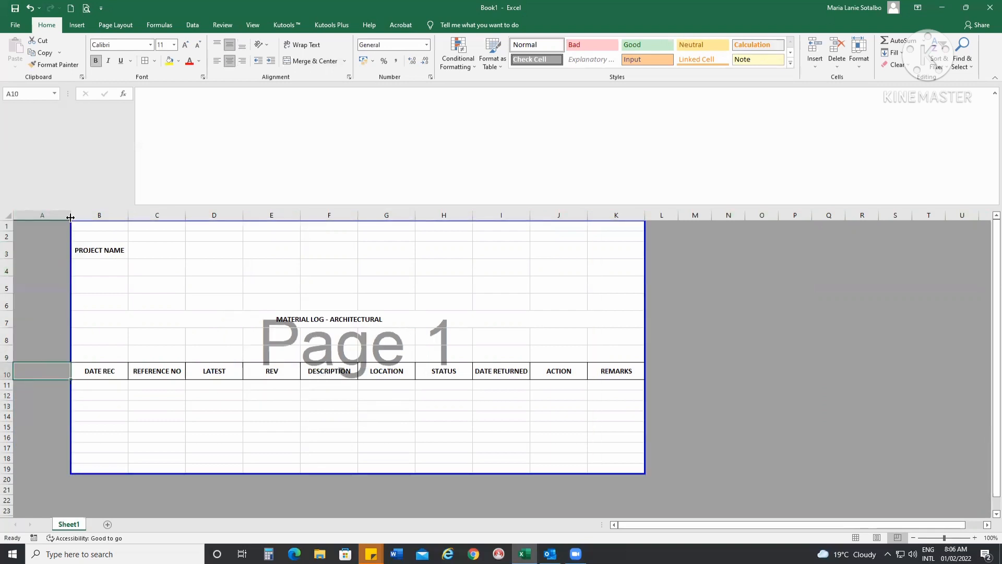
pyautogui.moveTo(69, 218); pyautogui.dragTo(27, 223)
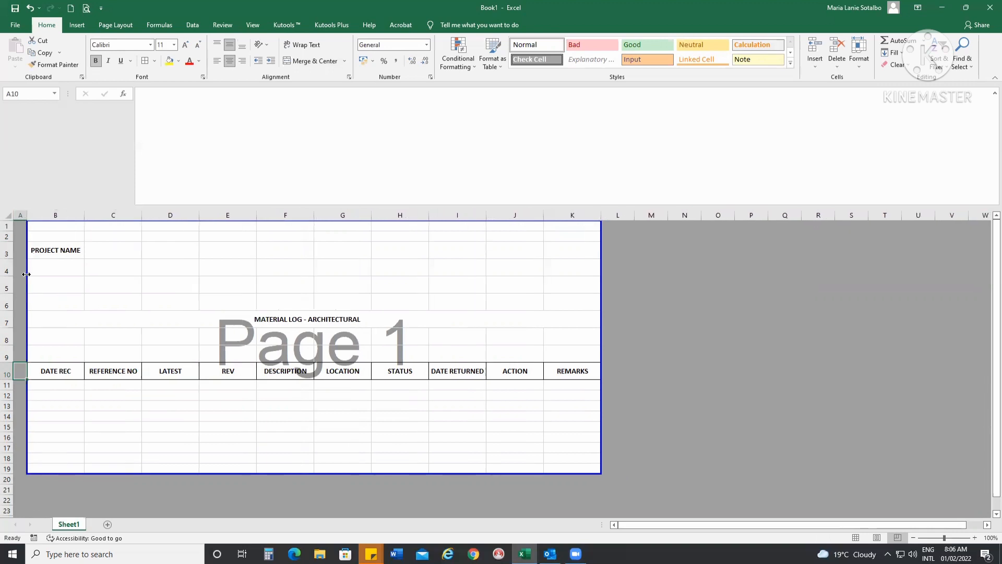
# - Enter 1 in cell A10, beside the DATE REC header
pyautogui.write('1')
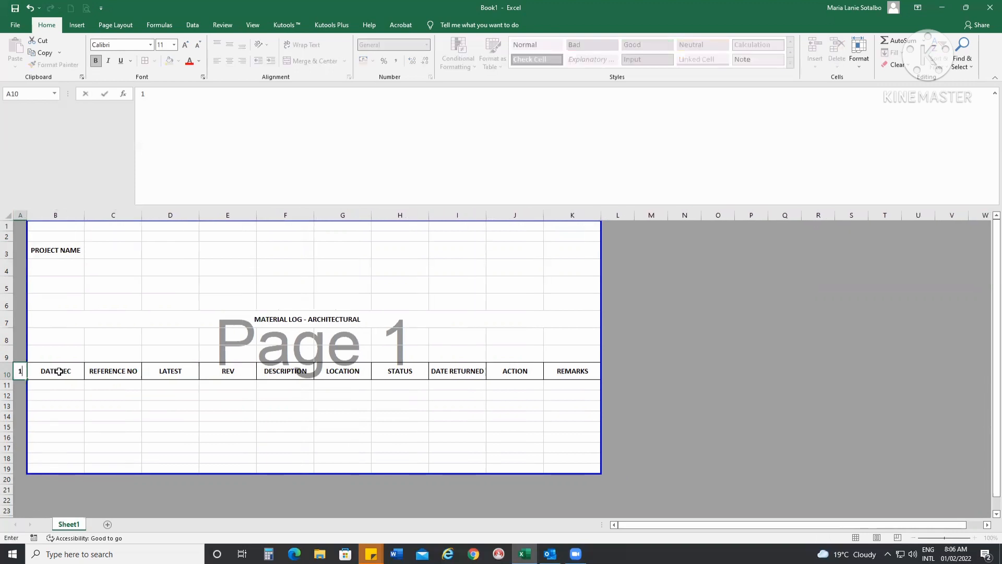
pyautogui.click(80, 369)
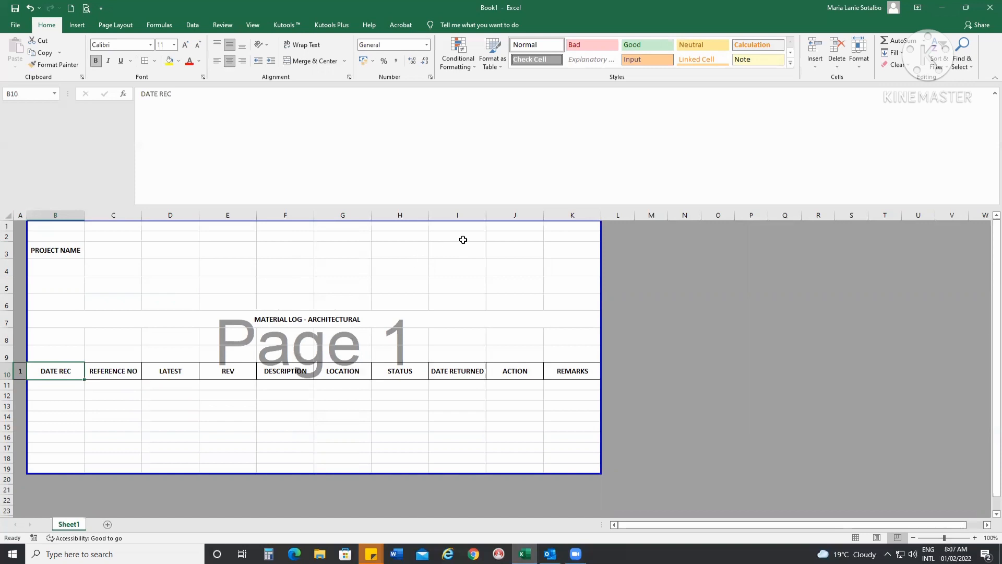
pyautogui.moveTo(416, 228); pyautogui.dragTo(532, 308)
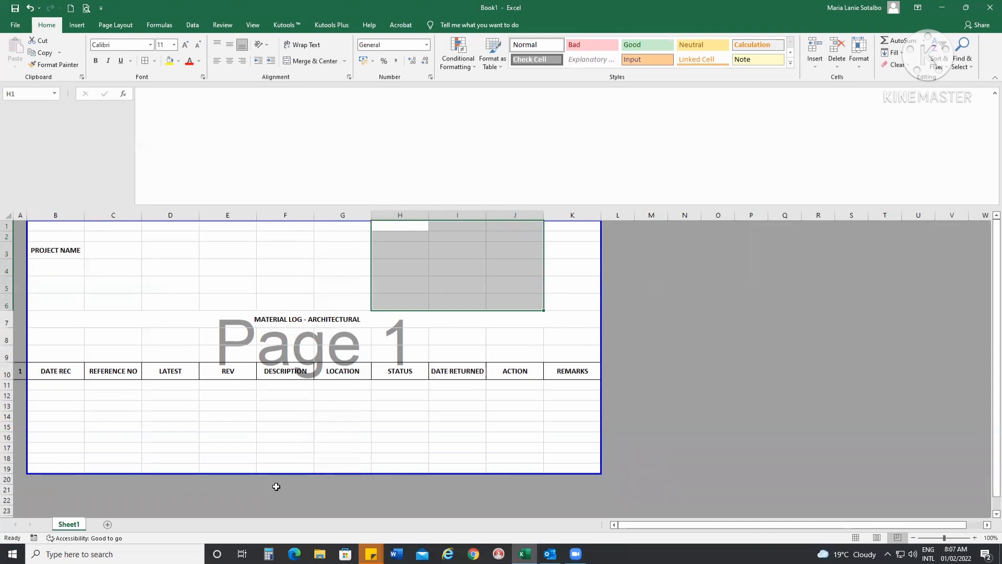
pyautogui.click(463, 234)
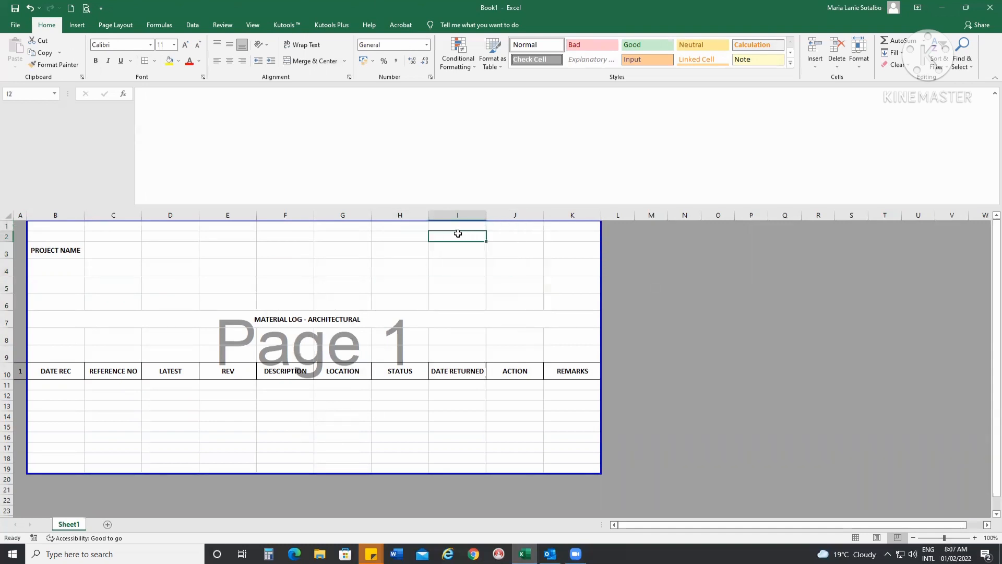
pyautogui.moveTo(465, 232); pyautogui.dragTo(547, 287)
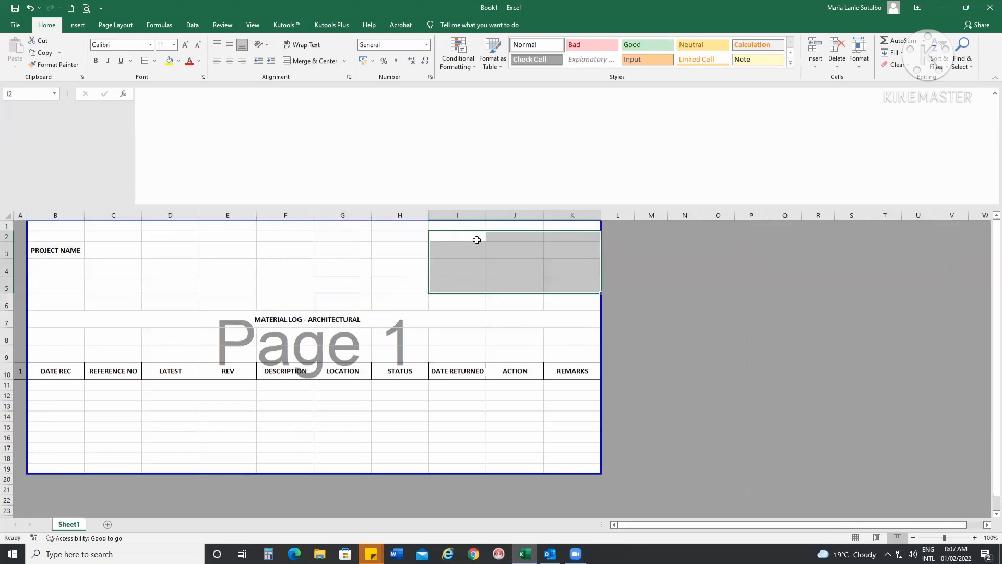
# - Enter the heading APPROVAL STATUS in cell I2
pyautogui.click(476, 239)
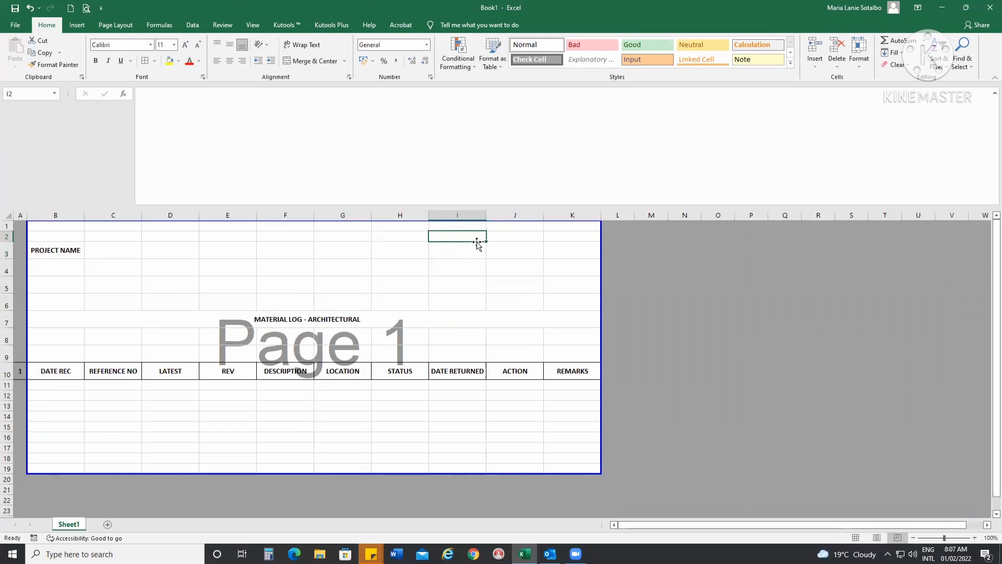
pyautogui.write('APPROVAL')
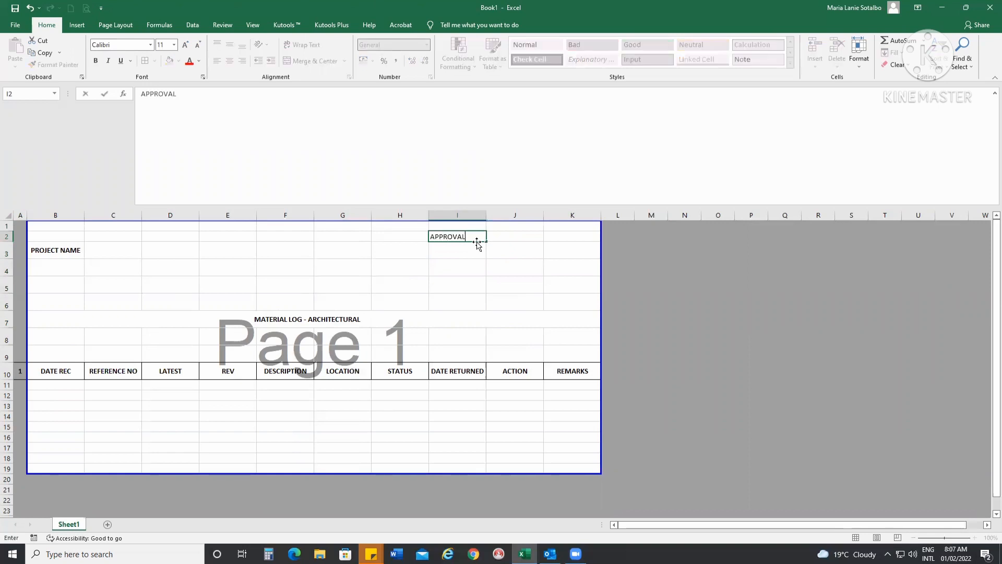
pyautogui.write(' STA')
pyautogui.write('UT')
pyautogui.press('BackSpace')
pyautogui.press('BackSpace')
pyautogui.press('BackSpace')
pyautogui.write('TU')
pyautogui.press('BackSpace')
pyautogui.press('BackSpace')
pyautogui.write('ATUS')
pyautogui.press('Return')
# - List CODE A, CODE B, CODE C and CODE D in cells I3 to I6 under the approval status heading
pyautogui.write('CODE A')
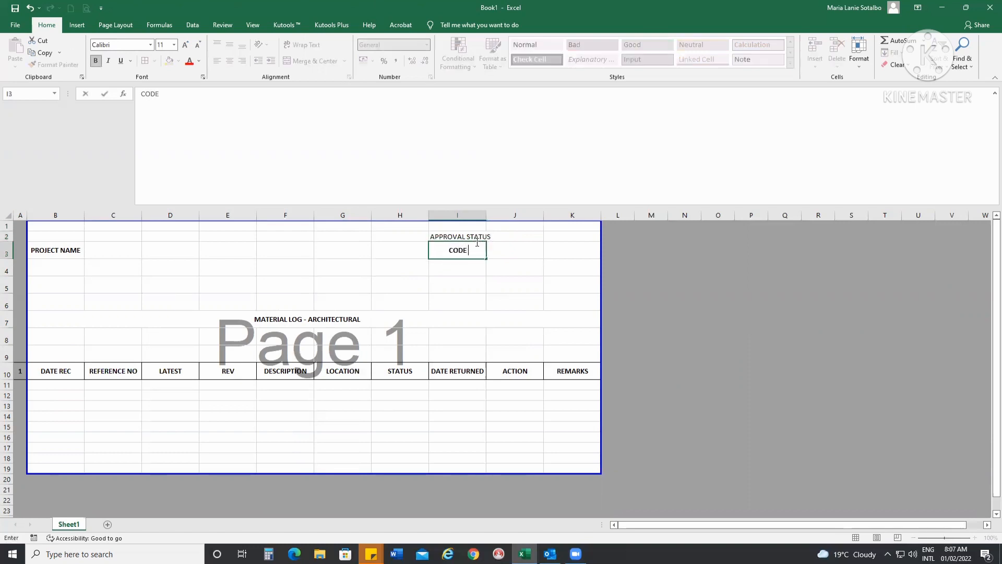
pyautogui.press('Return')
pyautogui.write('CO')
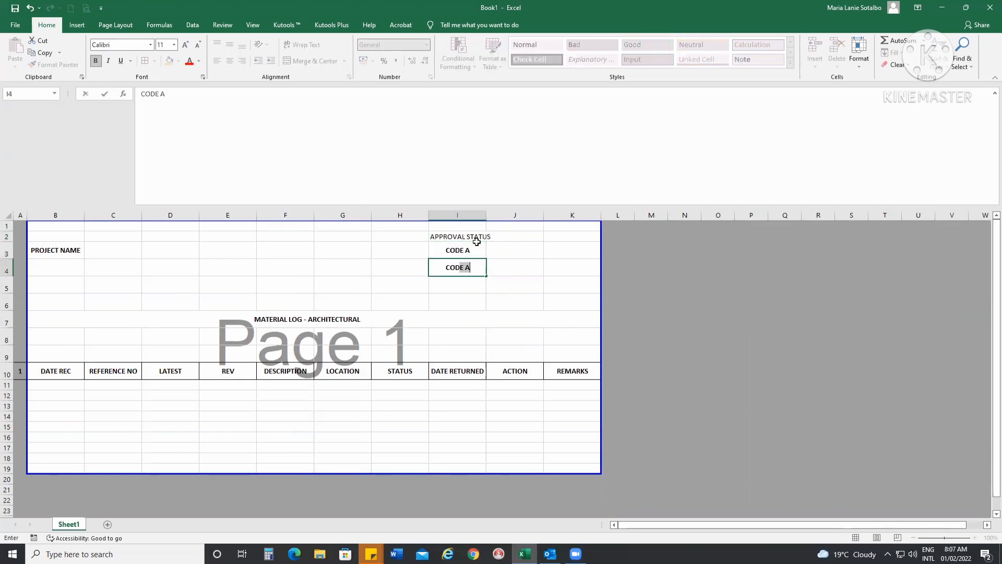
pyautogui.write('DE B')
pyautogui.press('Return')
pyautogui.write('CODE C')
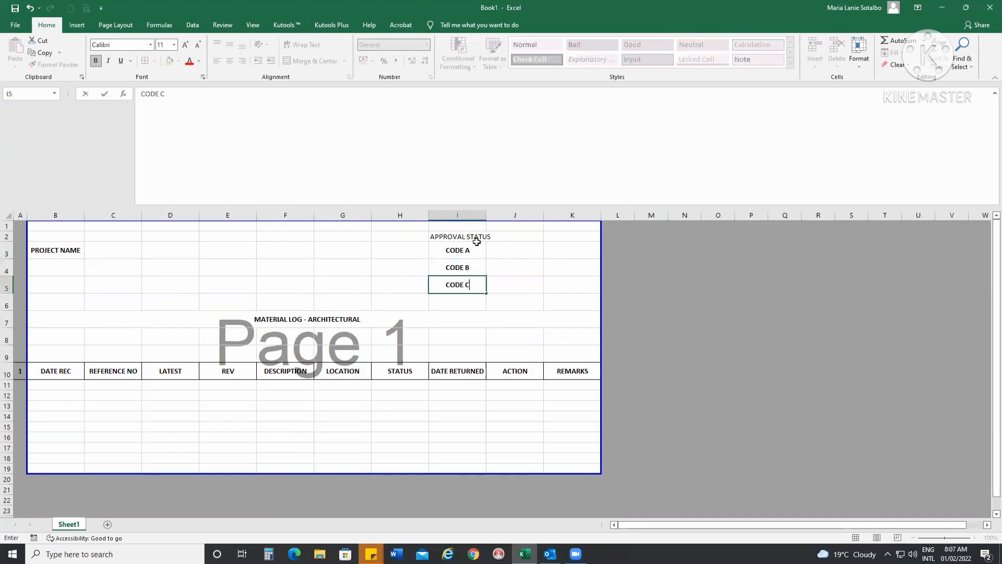
pyautogui.press('Return')
pyautogui.write('RE')
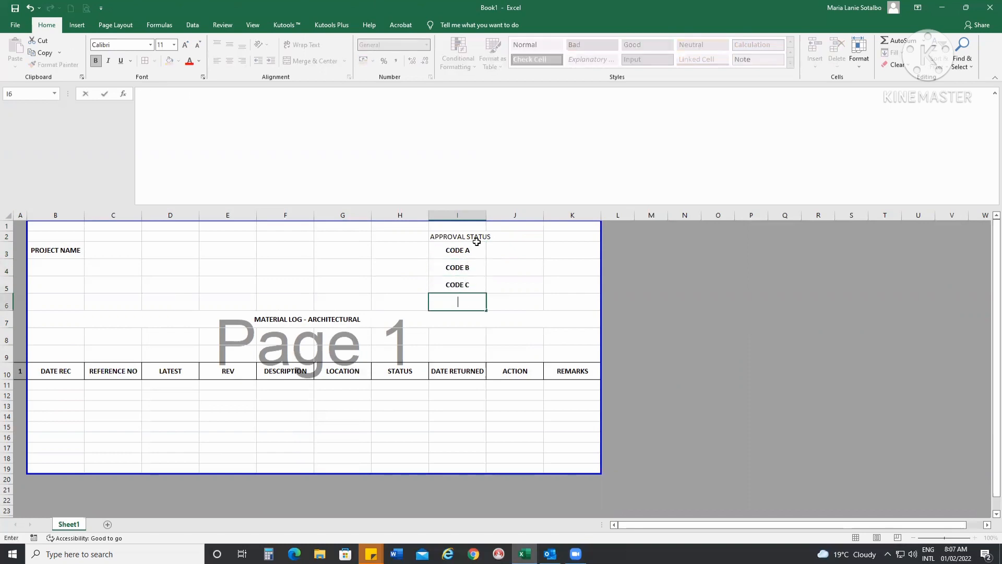
pyautogui.write('CODE D')
pyautogui.press('Return')
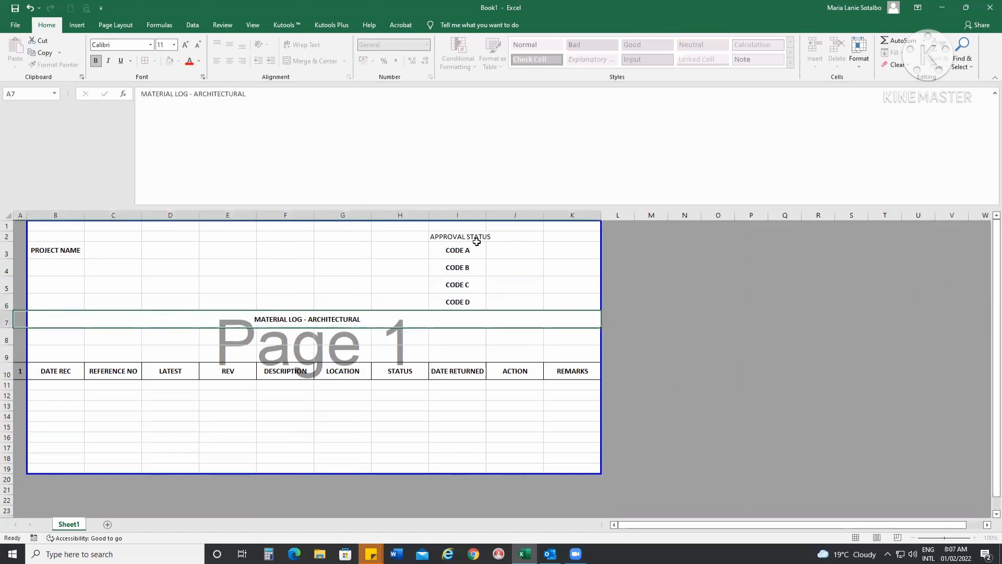
# - Insert two rows above the MATERIAL LOG - ARCHITECTURAL title row
pyautogui.click(6, 320)
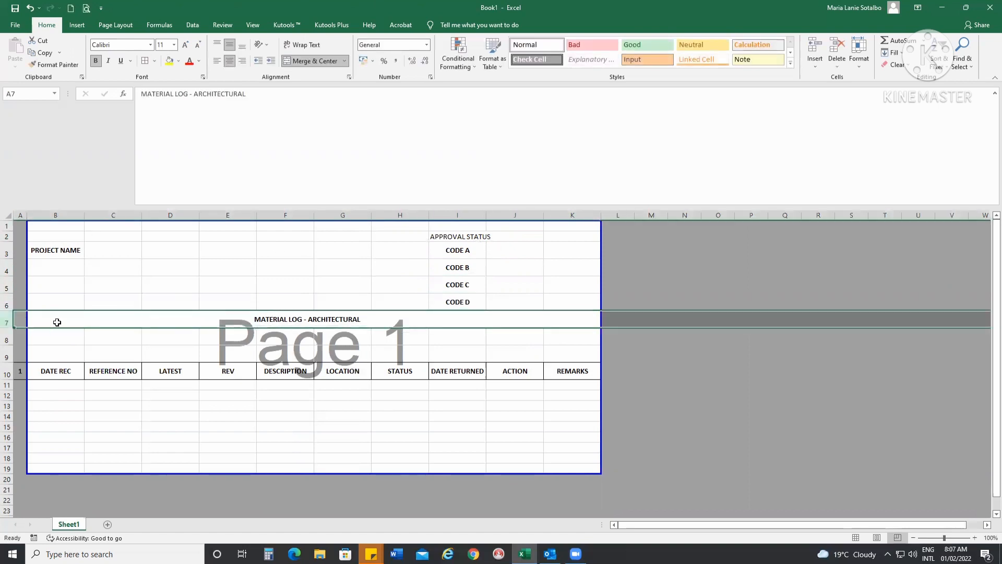
pyautogui.rightClick(54, 320)
pyautogui.click(89, 176)
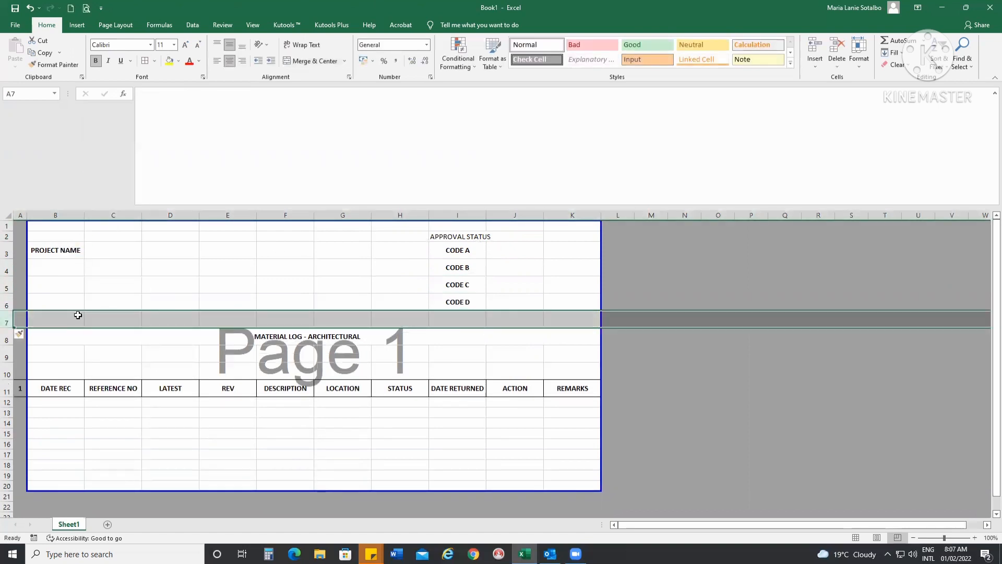
pyautogui.press('F4')
# - Enter UR in cell I7 and TOTAL in cell I8, below CODE D in the approval status list
pyautogui.click(391, 349)
pyautogui.click(451, 318)
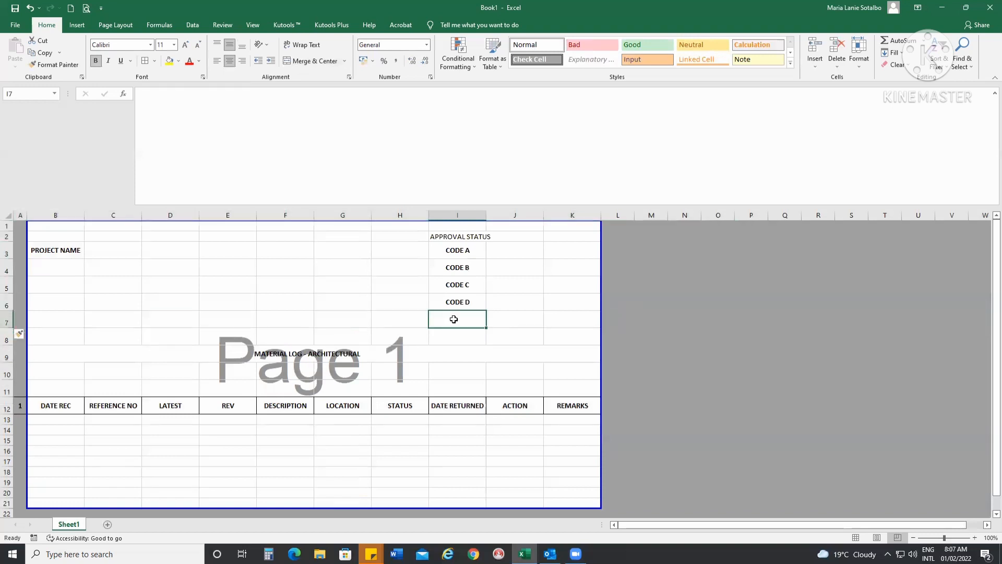
pyautogui.write('UR')
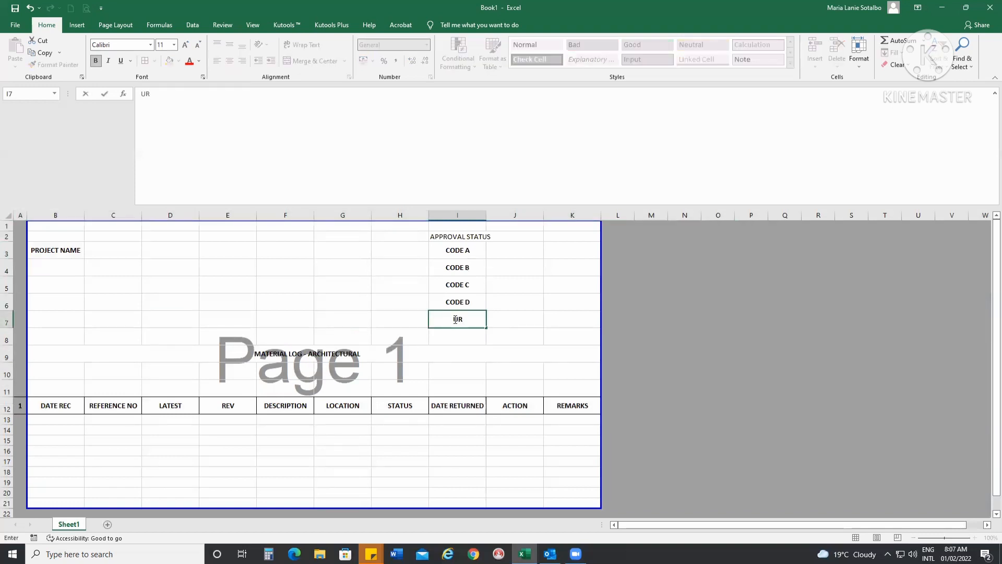
pyautogui.click(452, 331)
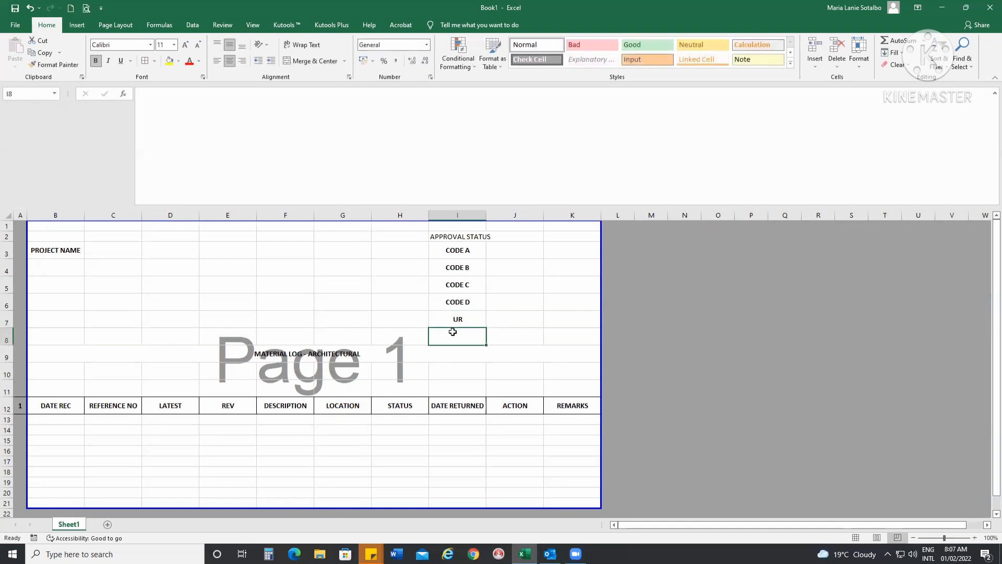
pyautogui.write('TOTAL')
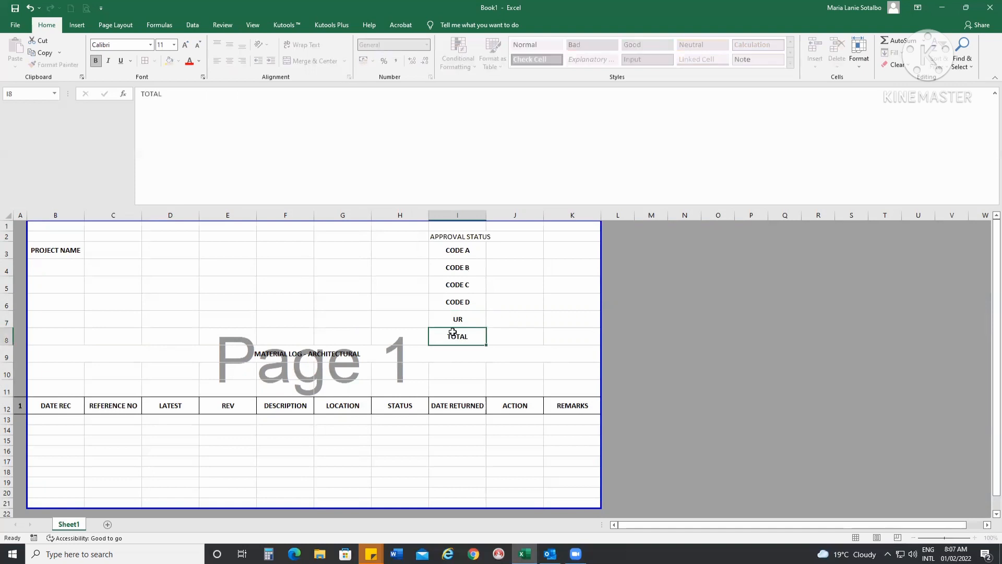
pyautogui.press('Return')
# - Enter APPROVED in cell J3 beside CODE A and APPROVED WITH COMMENT in cell J4 beside CODE B
pyautogui.click(503, 251)
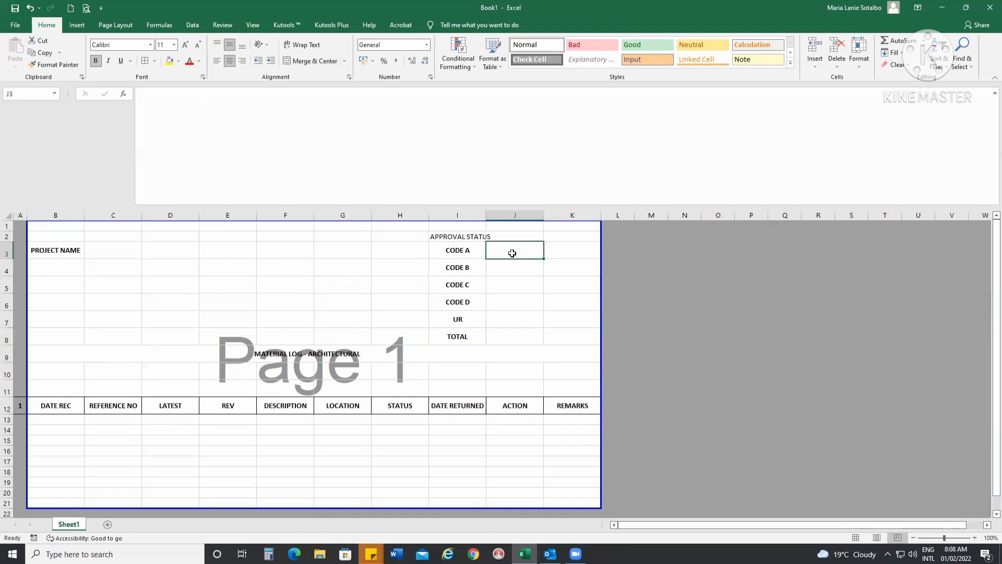
pyautogui.write('APPROVED')
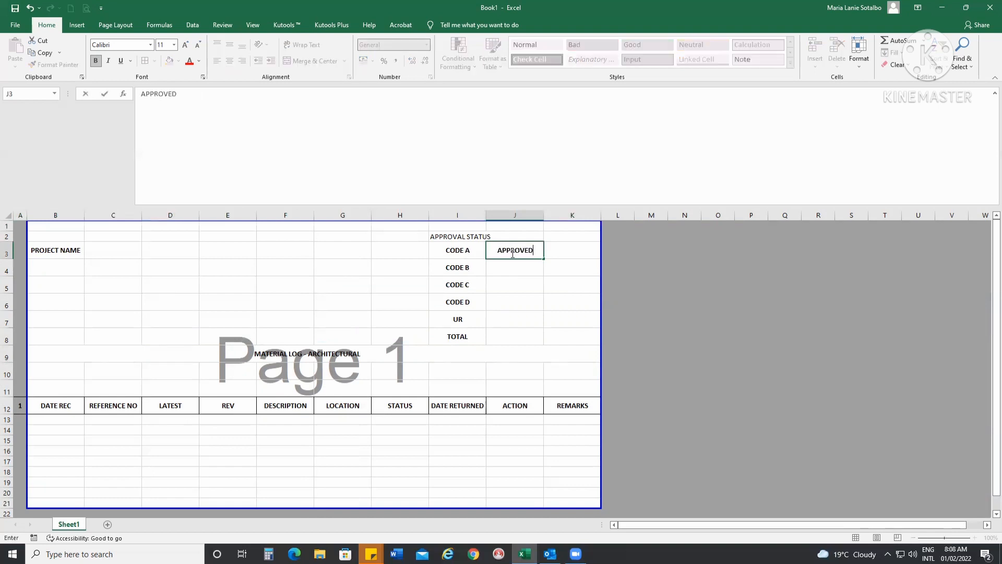
pyautogui.press('Return')
pyautogui.write('APPORV')
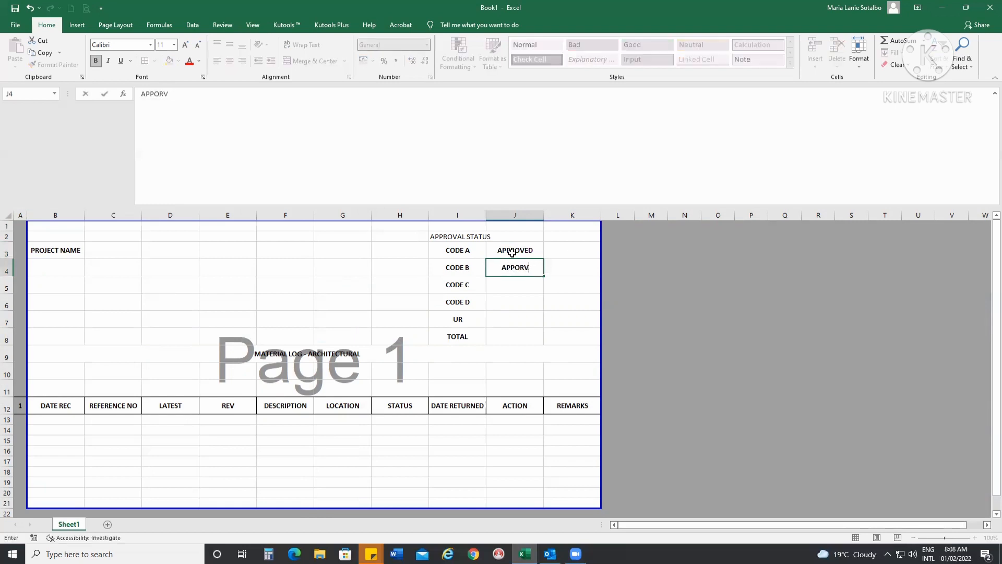
pyautogui.press('BackSpace')
pyautogui.write('PROVED WITH COMMENT')
pyautogui.click(512, 279)
# - Wrap the APPROVED WITH COMMENT text in cell J4 and widen column J slightly
pyautogui.click(502, 270)
pyautogui.rightClick(502, 270)
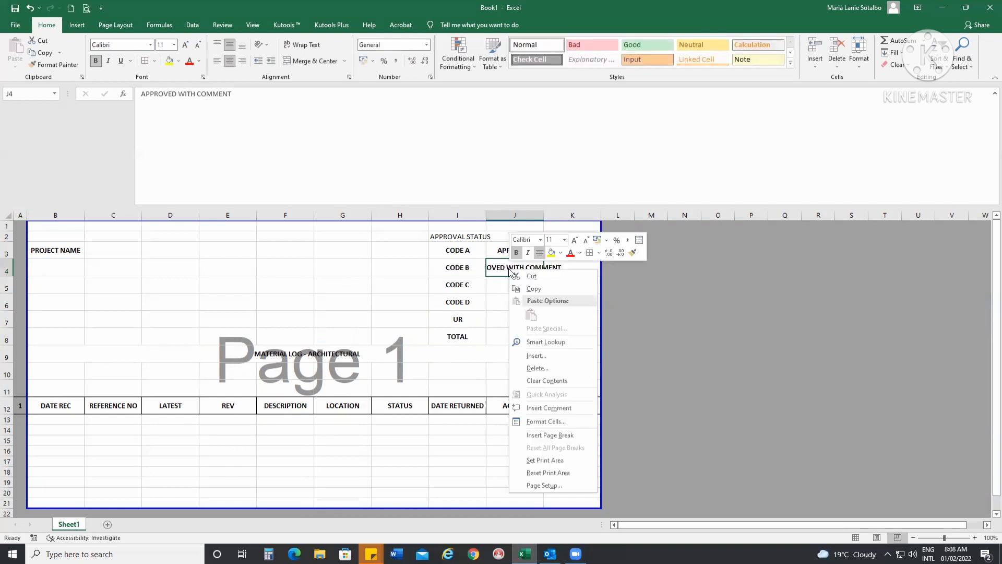
pyautogui.click(548, 417)
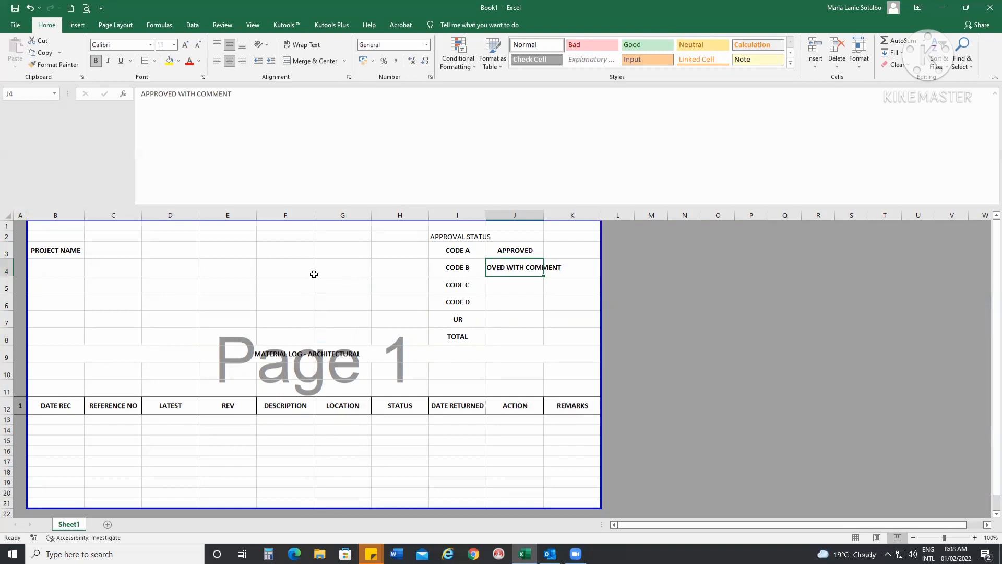
pyautogui.click(462, 311)
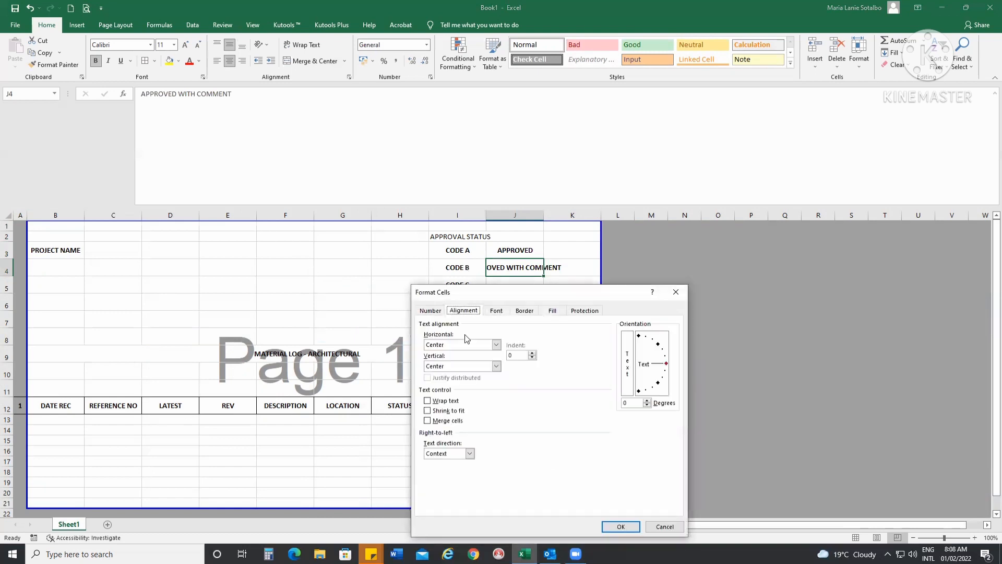
pyautogui.click(439, 400)
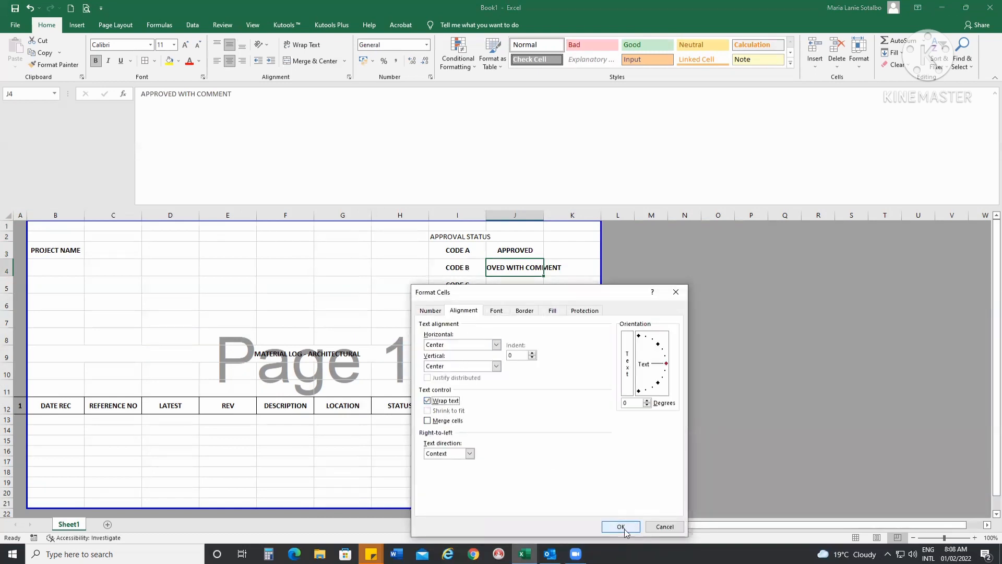
pyautogui.click(620, 527)
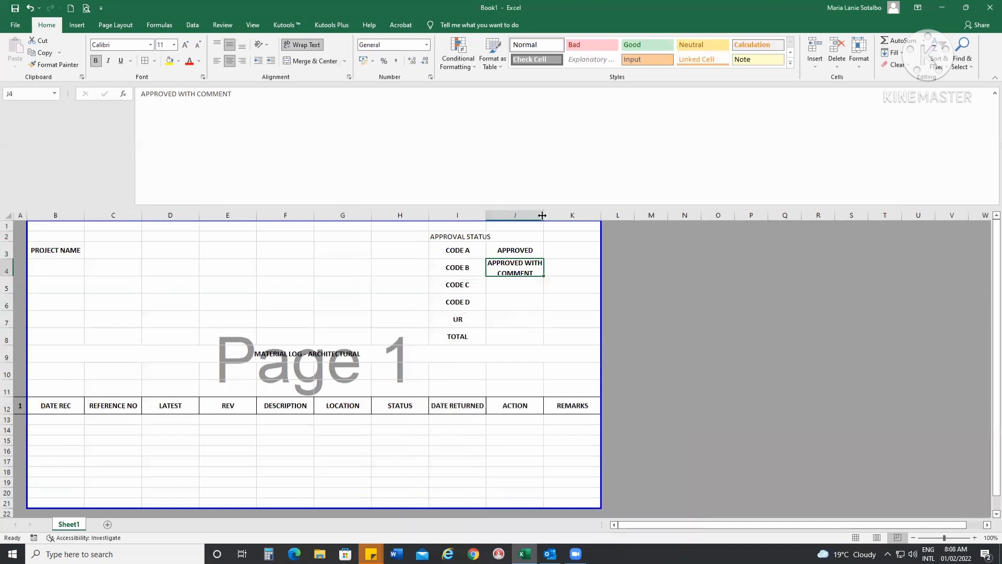
pyautogui.moveTo(543, 215); pyautogui.dragTo(561, 215)
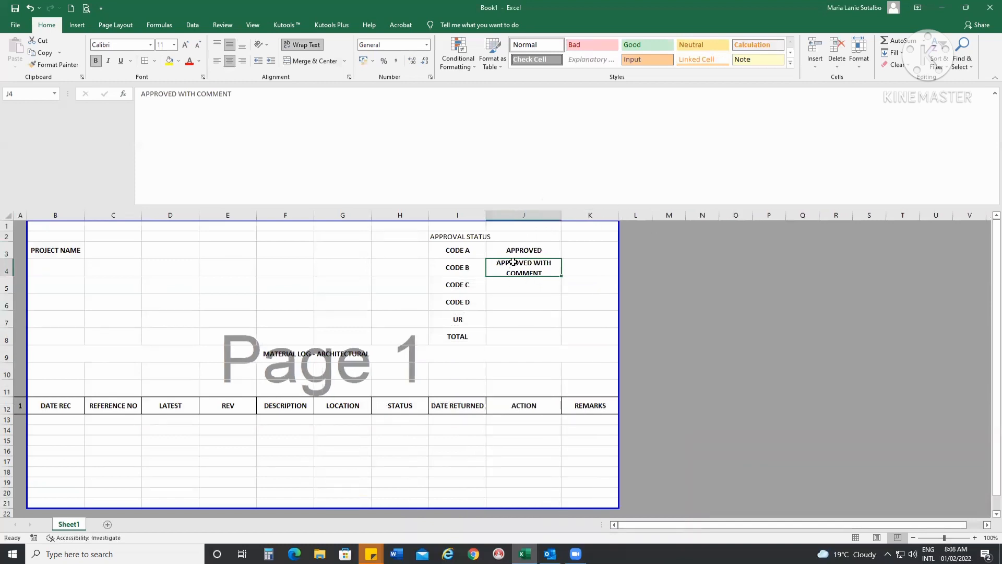
# - Enter REVISE & RESUBMIT, REJECTED and UNDER REVIEW in cells J5 to J7, beside CODE C, CODE D and UR
pyautogui.click(515, 287)
pyautogui.write('RE')
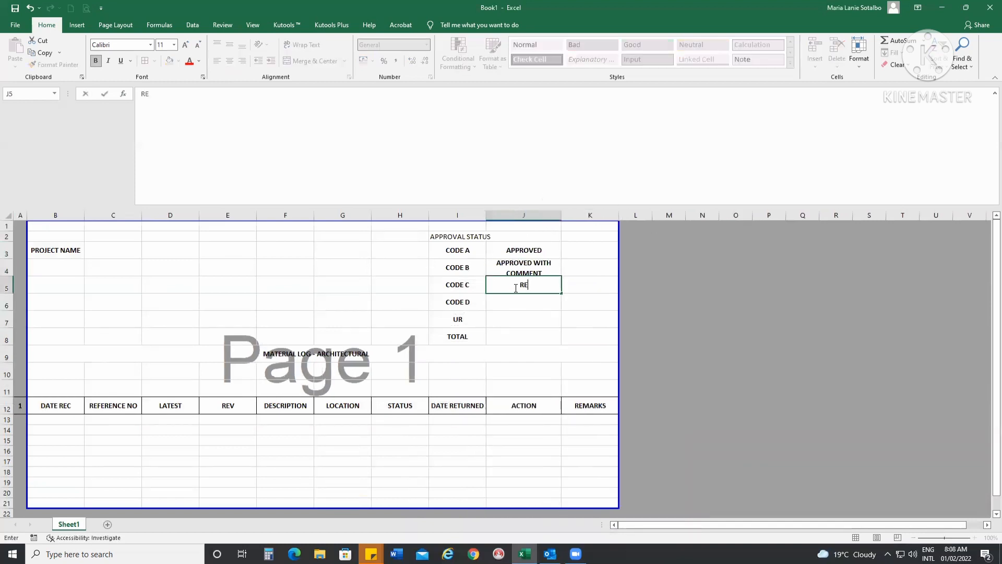
pyautogui.write('VISE & RESUBMIT')
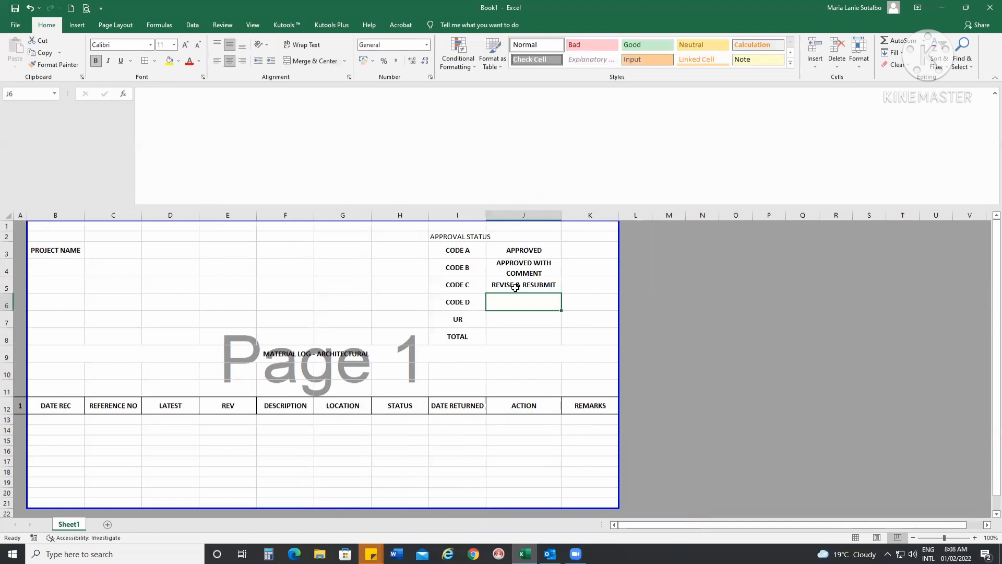
pyautogui.write('REJECTED')
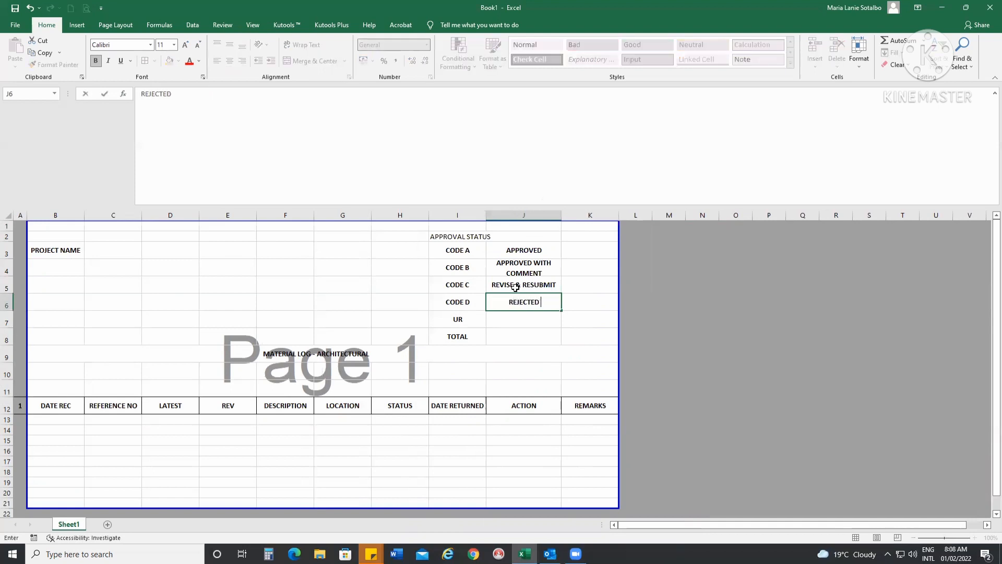
pyautogui.press('Return')
pyautogui.write('UNDER REVI')
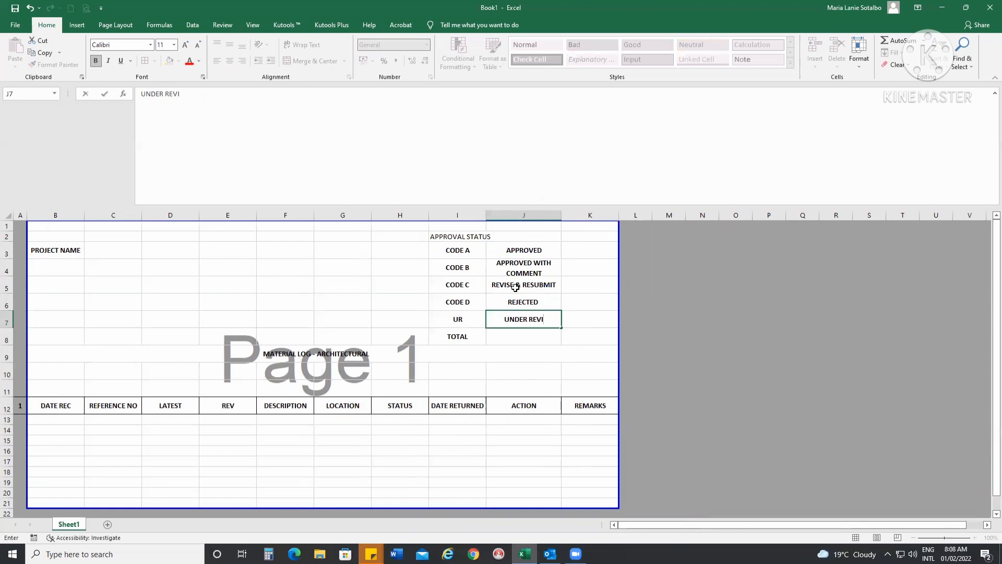
pyautogui.write('EW')
pyautogui.press('Return')
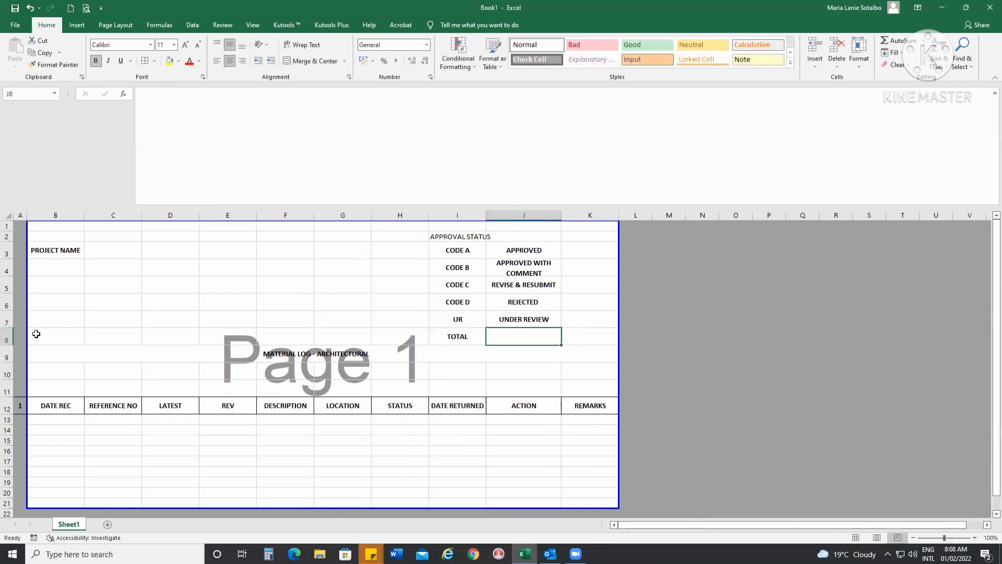
# - Insert a row above TOTAL and enter INF in cell I8 and INFORMATION in cell J8
pyautogui.click(7, 336)
pyautogui.rightClick(128, 334)
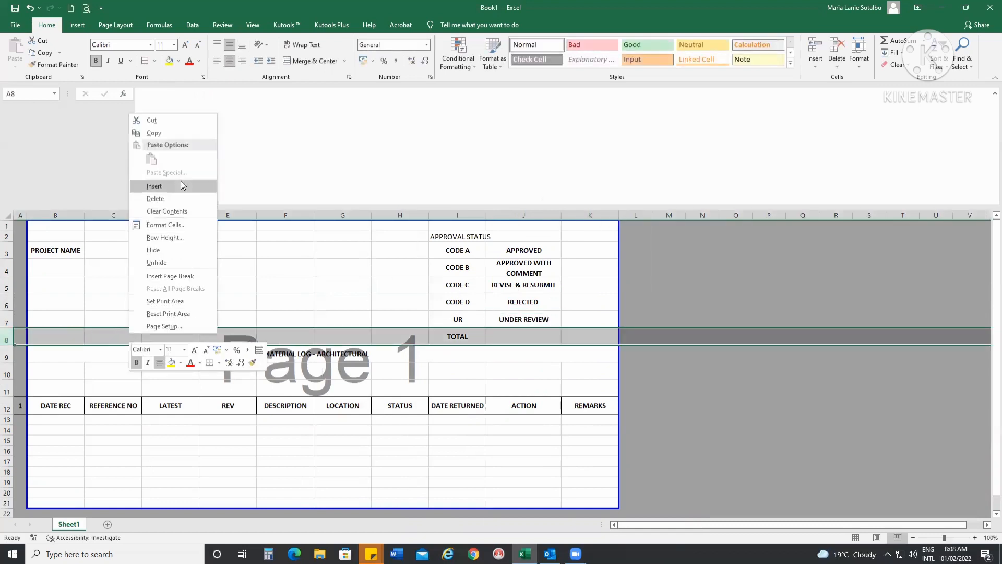
pyautogui.click(181, 186)
pyautogui.click(468, 334)
pyautogui.write('I')
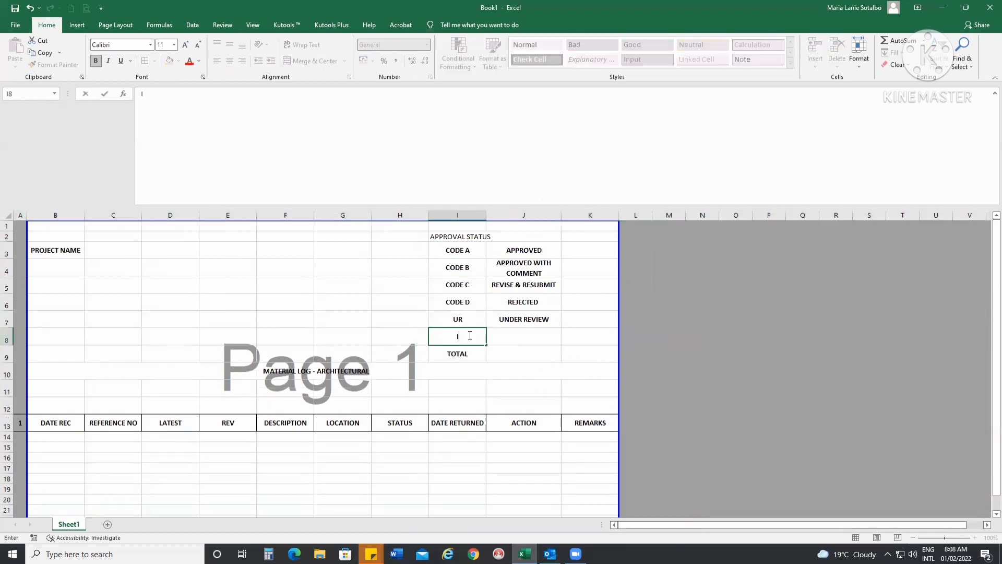
pyautogui.write('NF')
pyautogui.click(531, 342)
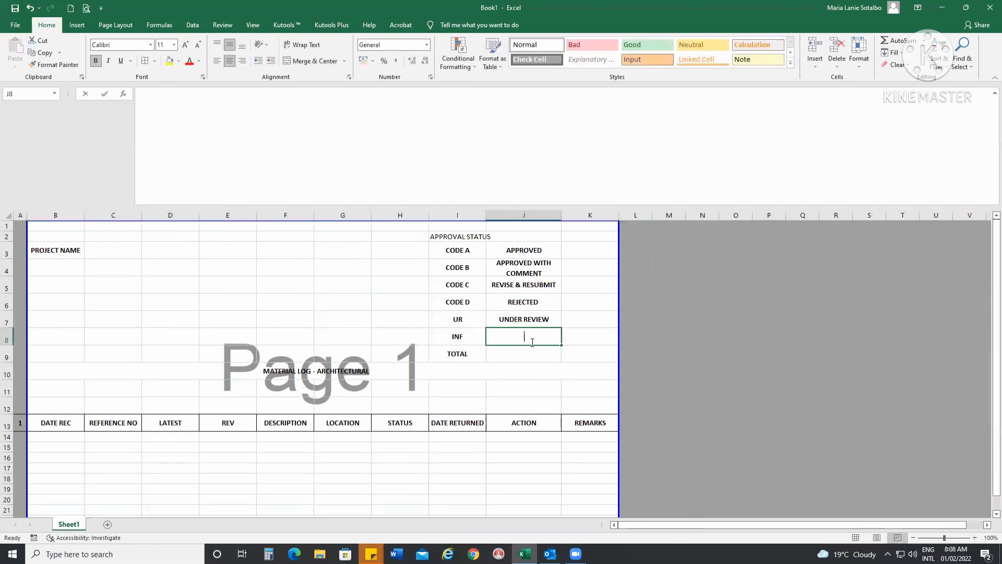
pyautogui.write('INFORMATION')
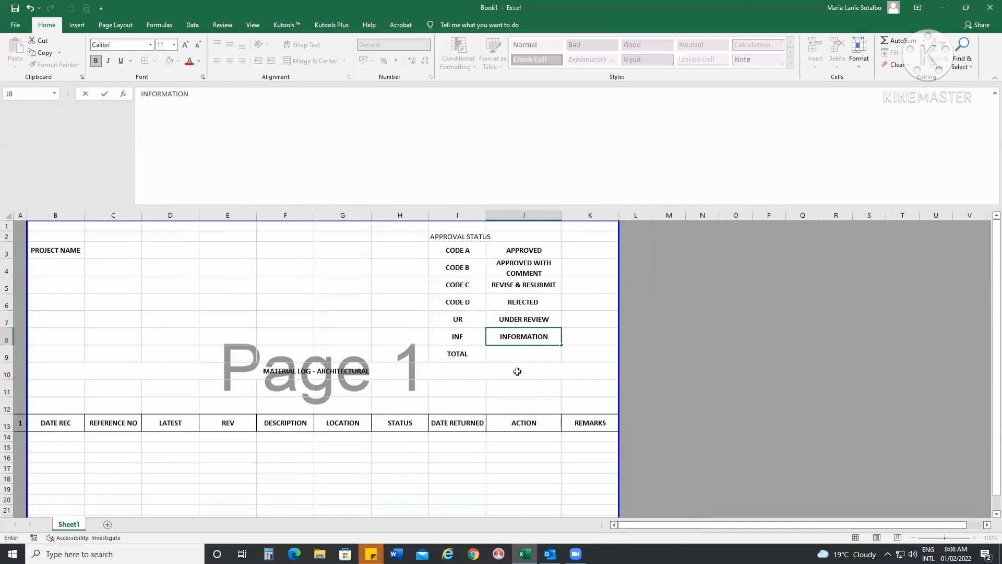
pyautogui.click(517, 371)
# - Merge and center the APPROVAL STATUS heading across cells I2 to K2
pyautogui.moveTo(450, 236); pyautogui.dragTo(599, 235)
pyautogui.click(229, 62)
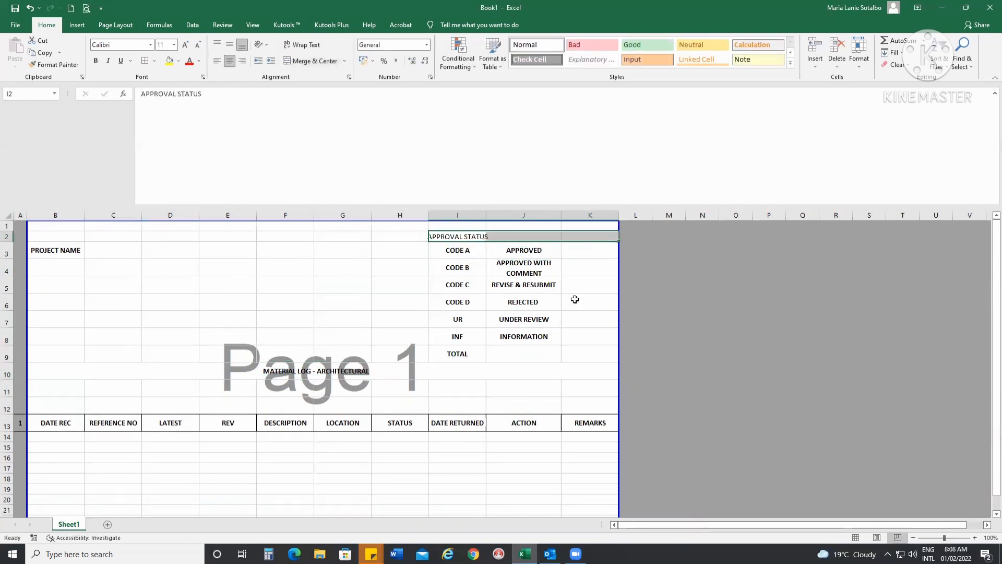
pyautogui.click(286, 60)
# - Apply all borders to the approval status table in I2:K9 and center its contents horizontally and vertically
pyautogui.moveTo(463, 238); pyautogui.dragTo(494, 358)
pyautogui.click(145, 61)
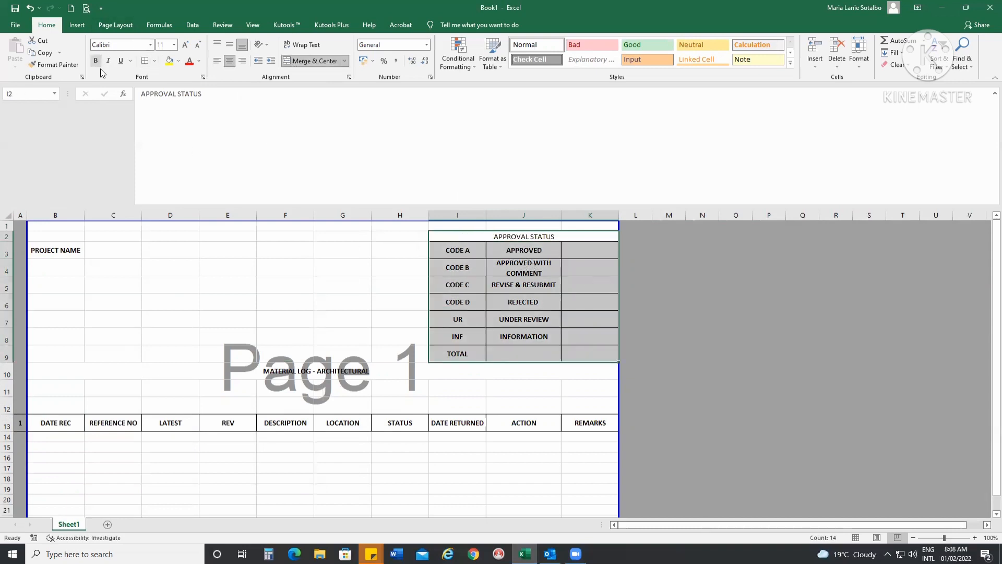
pyautogui.click(229, 62)
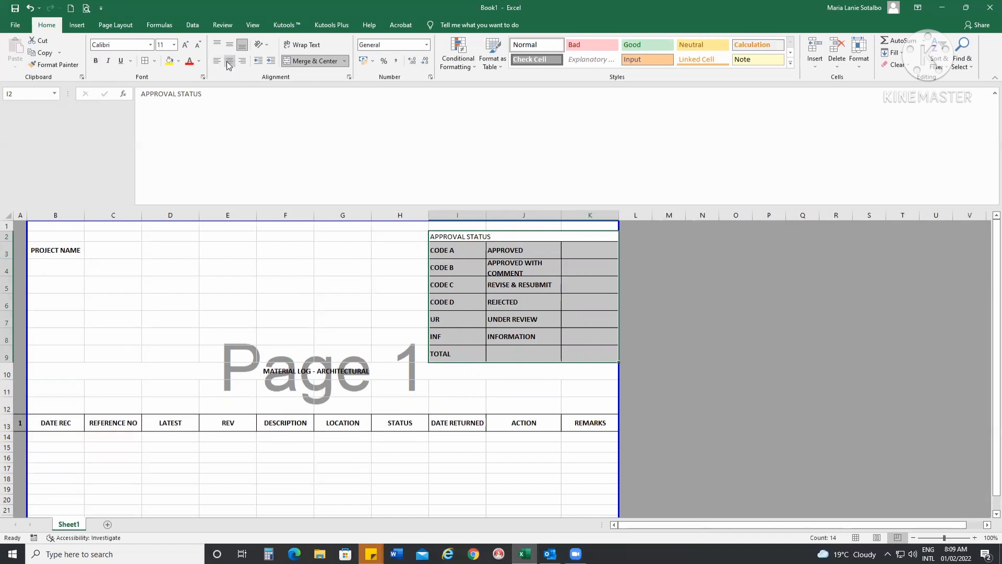
pyautogui.click(229, 61)
pyautogui.click(229, 45)
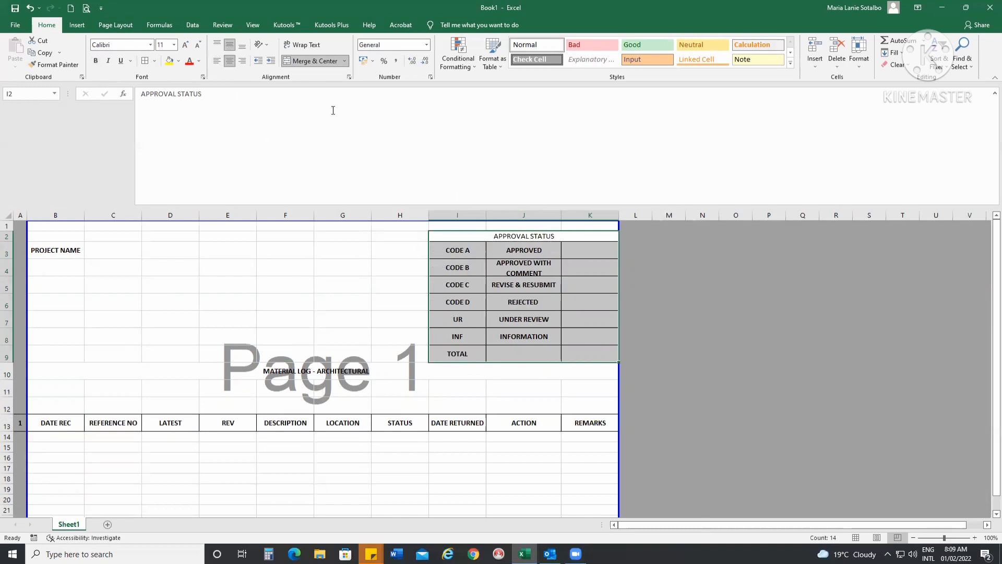
# - Widen column J further and increase the height of row 4 so the wrapped text fits on two lines
pyautogui.click(530, 288)
pyautogui.moveTo(561, 215); pyautogui.dragTo(578, 215)
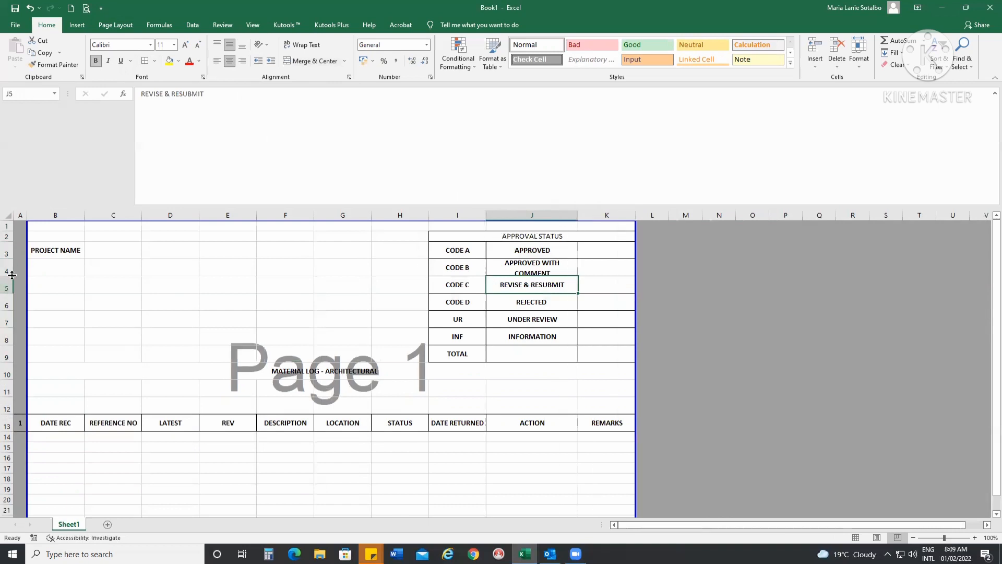
pyautogui.moveTo(12, 275); pyautogui.dragTo(12, 286)
pyautogui.click(526, 279)
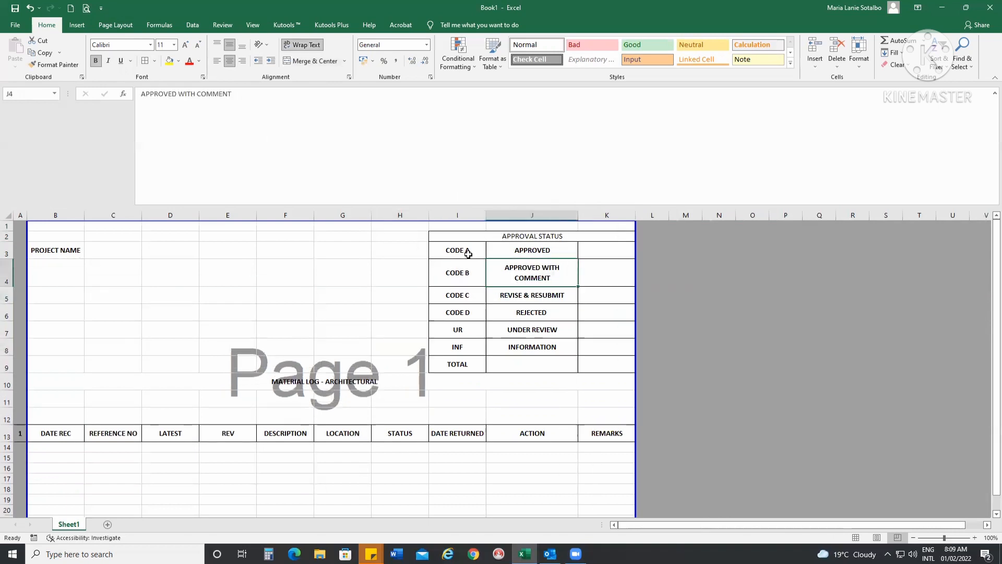
# - Fill the code cells I3 to I8, from CODE A to INF, with yellow
pyautogui.moveTo(468, 254); pyautogui.dragTo(459, 347)
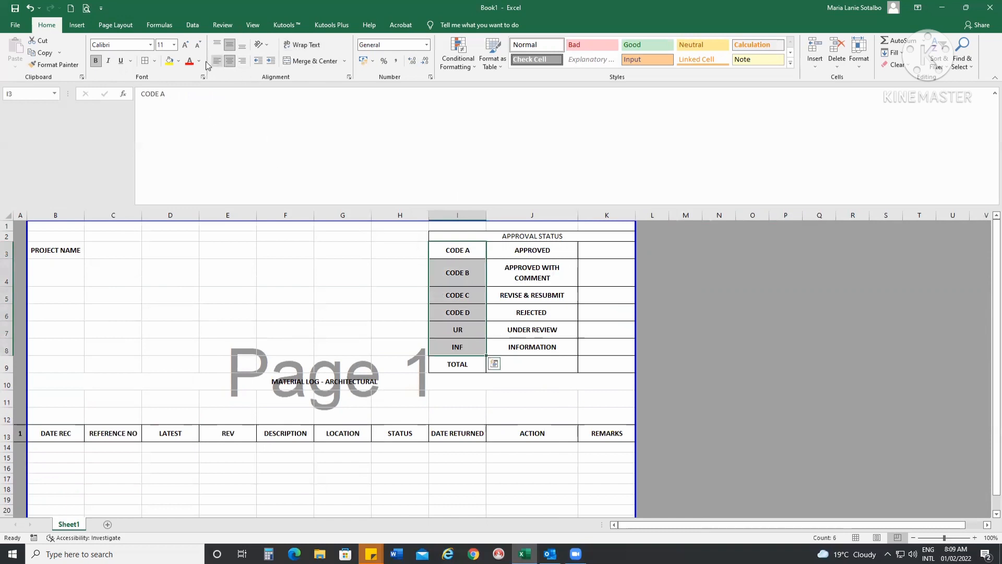
pyautogui.click(169, 61)
pyautogui.click(527, 265)
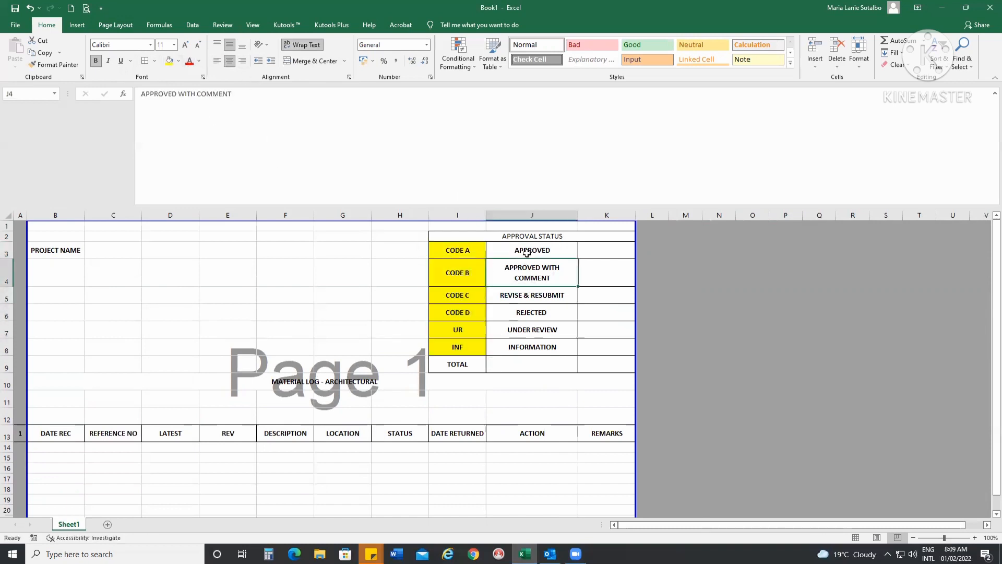
# - Fill the status description cells J3 to J8, from APPROVED to INFORMATION, with light blue
pyautogui.moveTo(526, 253); pyautogui.dragTo(528, 347)
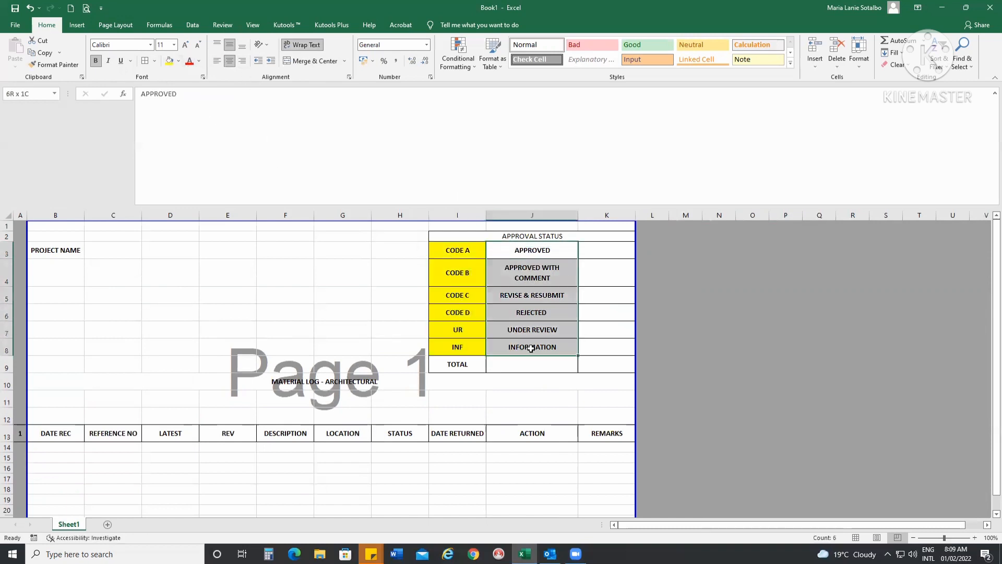
pyautogui.click(178, 60)
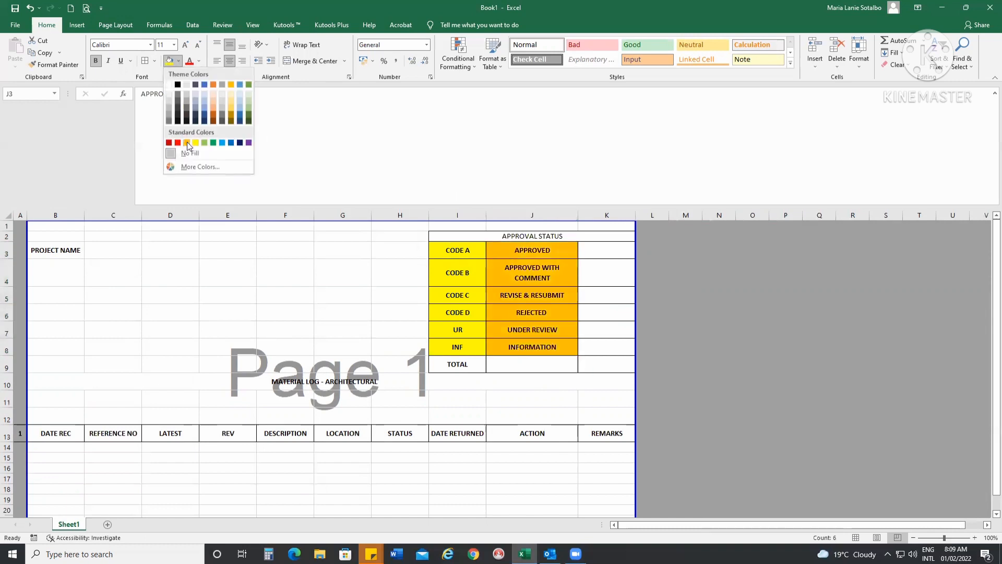
pyautogui.click(240, 98)
pyautogui.click(593, 249)
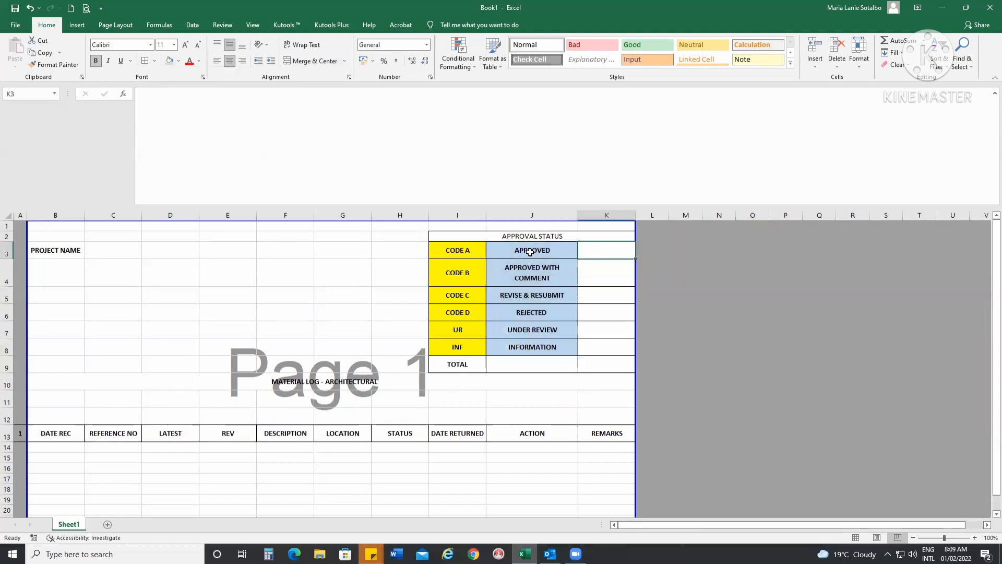
# - Add a thick outside border around the approval status table in I2:K9
pyautogui.moveTo(457, 235); pyautogui.dragTo(547, 365)
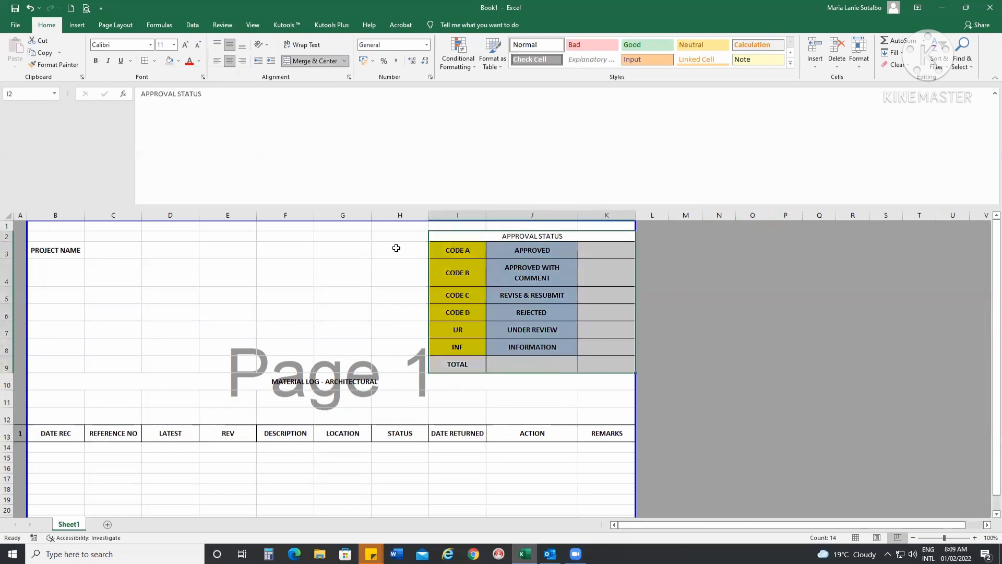
pyautogui.click(154, 61)
pyautogui.click(164, 177)
pyautogui.click(531, 391)
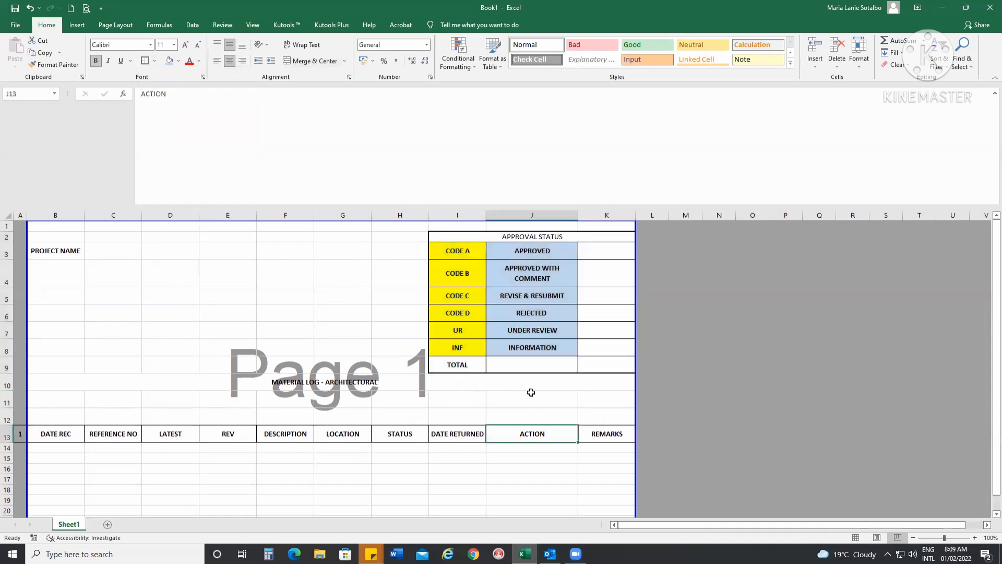
# - Duplicate the column header row 13, including its formatting, into row 14 directly below
pyautogui.click(535, 360)
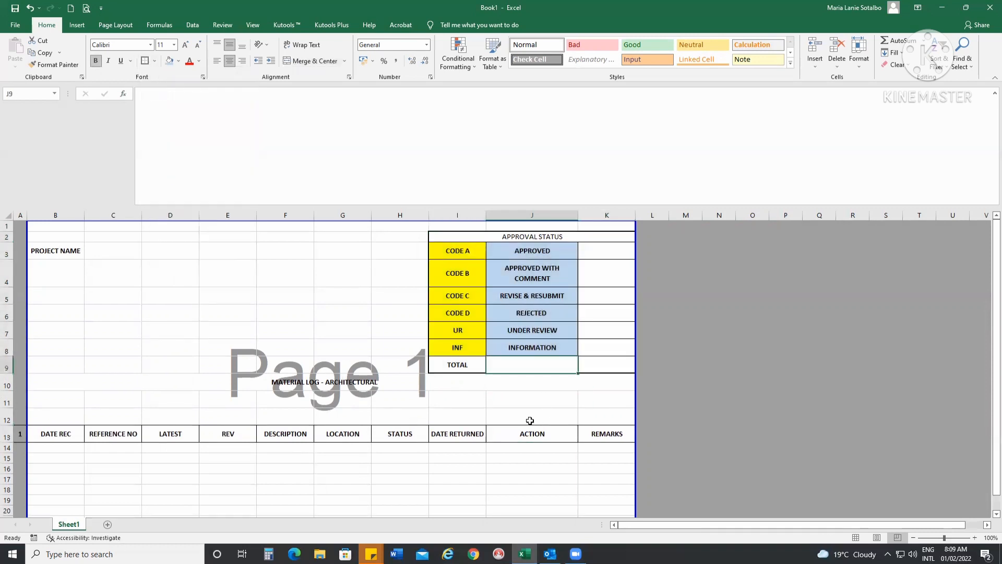
pyautogui.click(78, 468)
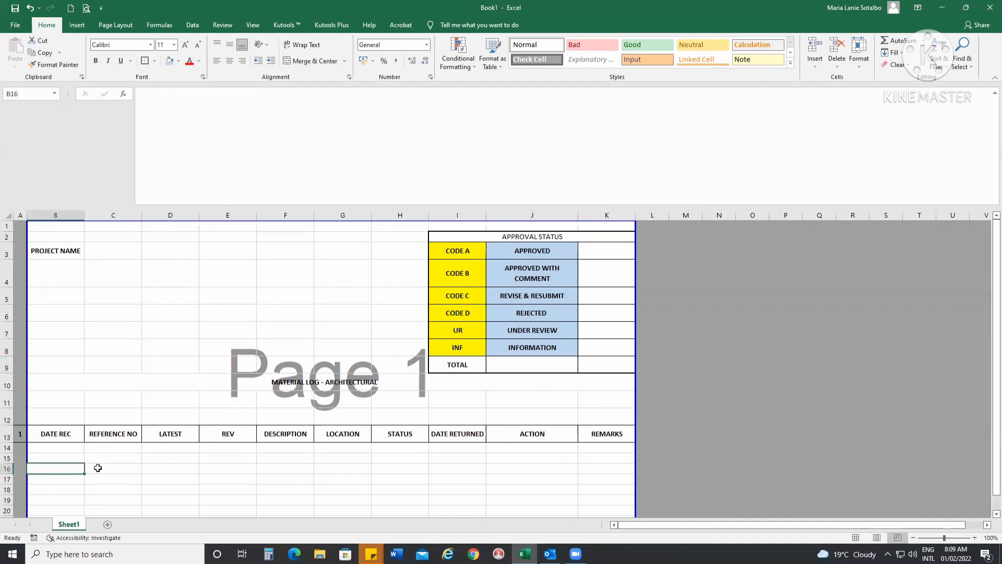
pyautogui.scroll(-1, 102, 438)
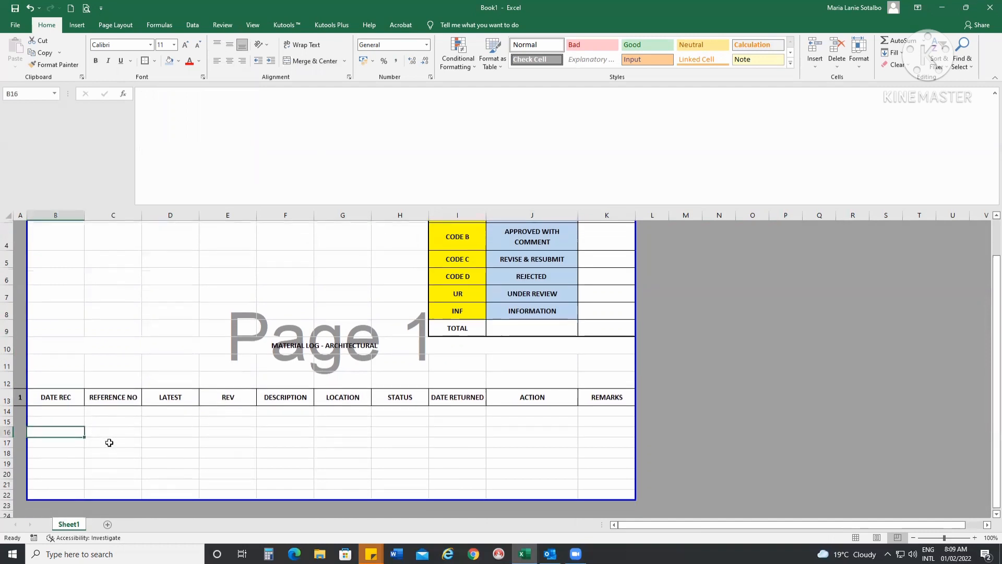
pyautogui.click(7, 411)
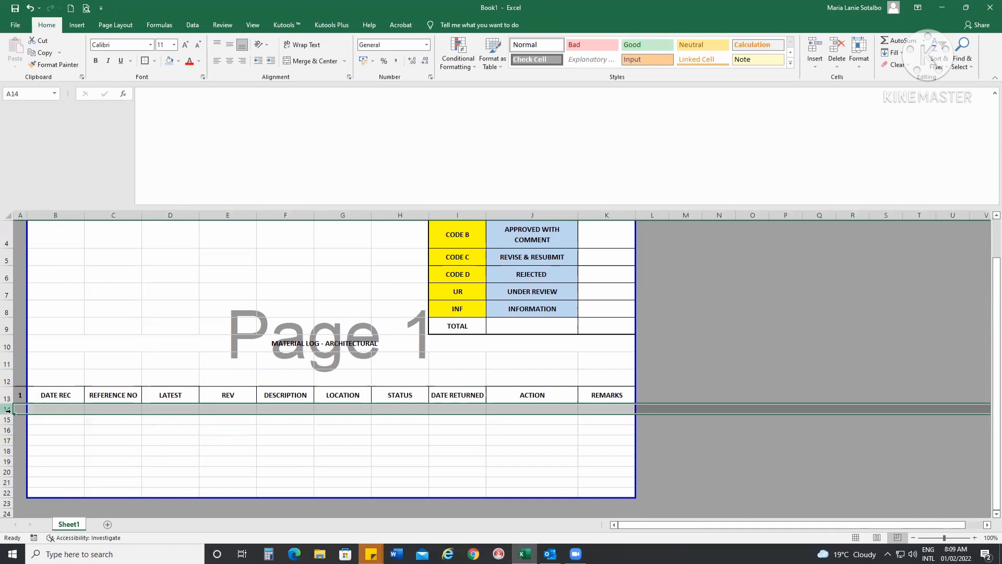
pyautogui.write('1\tDATE REC\tREFERENCE NO\tLATEST\tREV\tDESCRIPTION\tLOCATION\tSTATUS\tDATE RETURNED\tACTION\tREMARKS')
# - Replace the duplicated text in row 14 with the date received 01/02/2022 and the reference number MS-AR-001
pyautogui.click(68, 414)
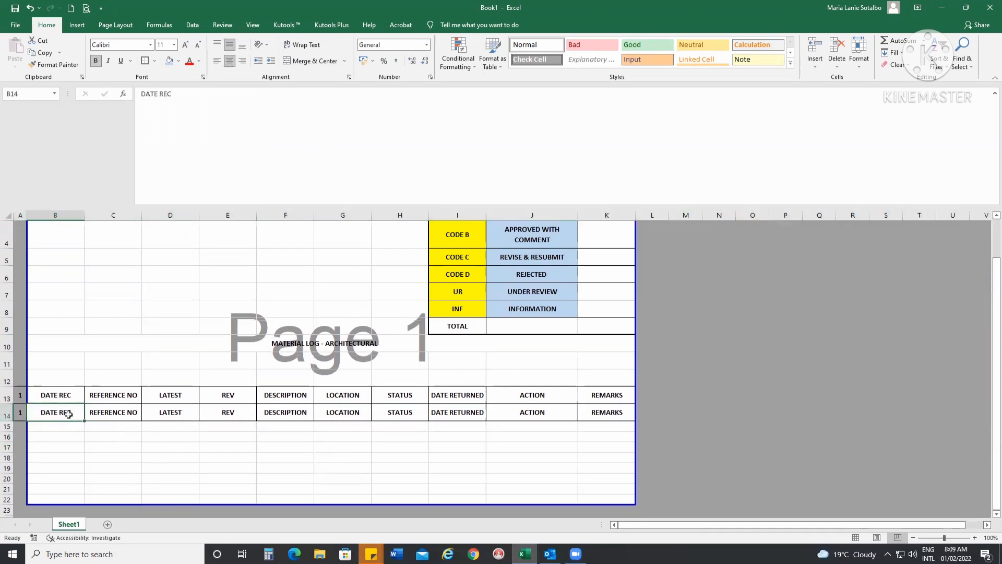
pyautogui.hotkey('ctrl', ';')
pyautogui.press('Return')
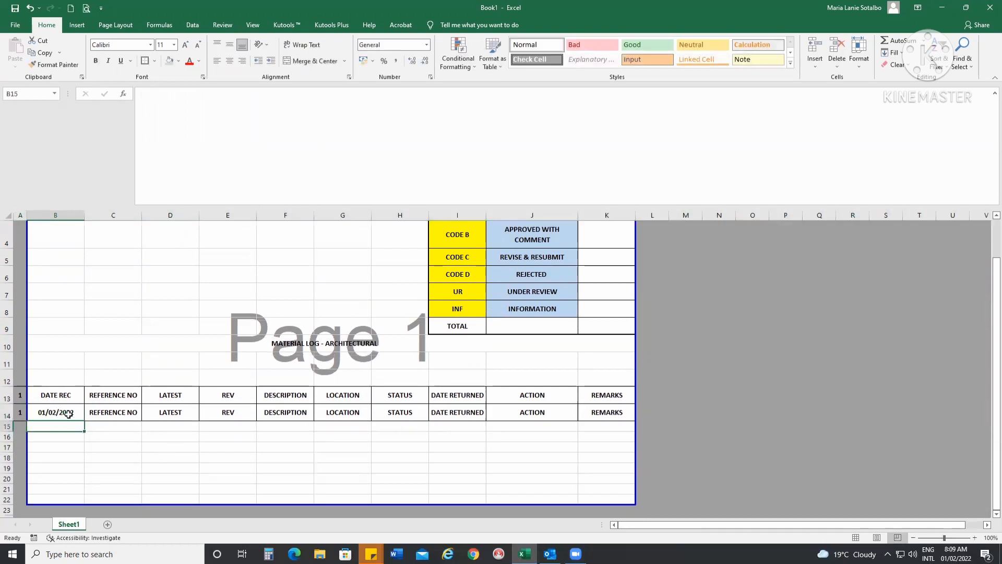
pyautogui.click(101, 414)
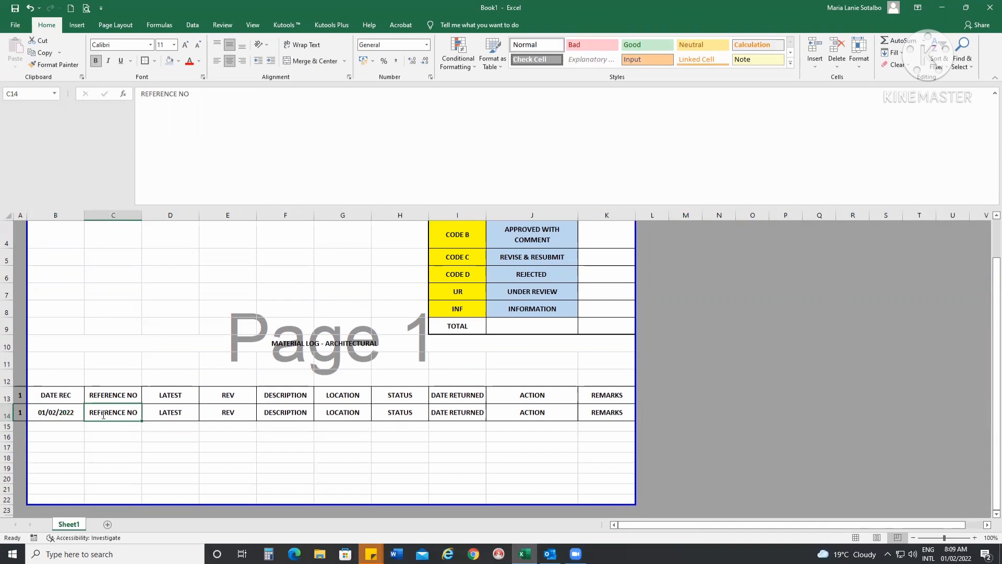
pyautogui.write('MS-AR-')
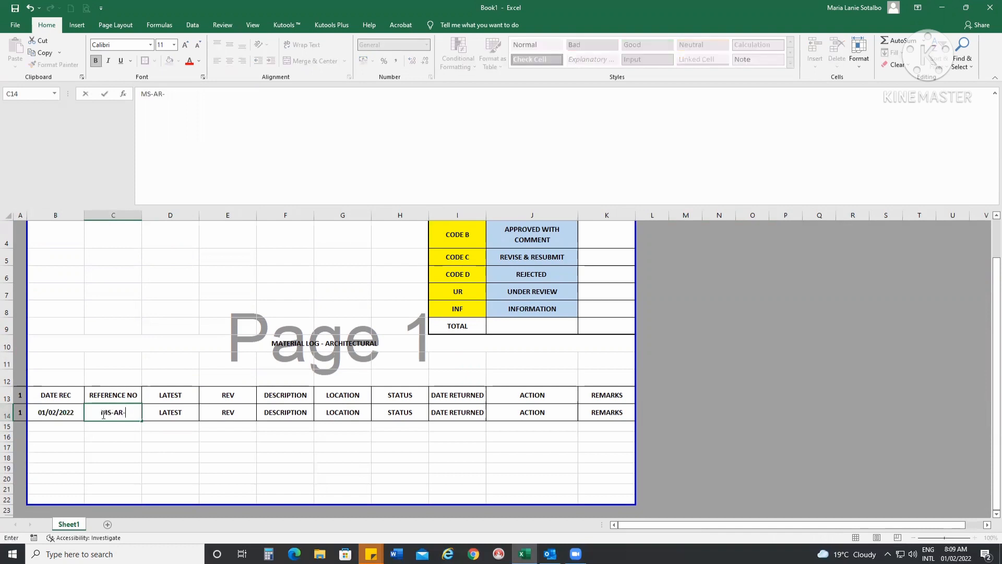
pyautogui.write('001')
# - Enter L under LATEST in D14 and narrow column D to about half its width
pyautogui.click(175, 418)
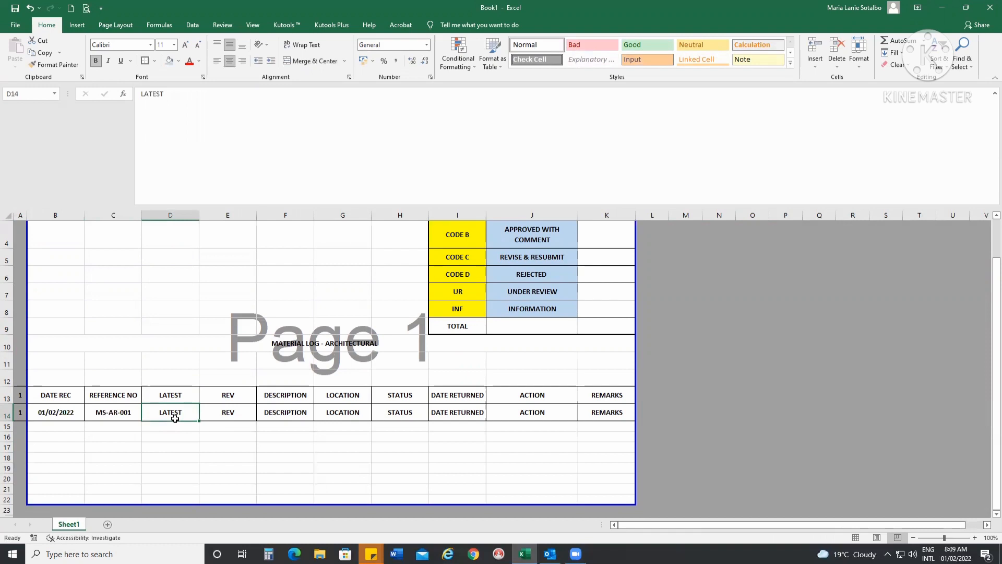
pyautogui.write('L')
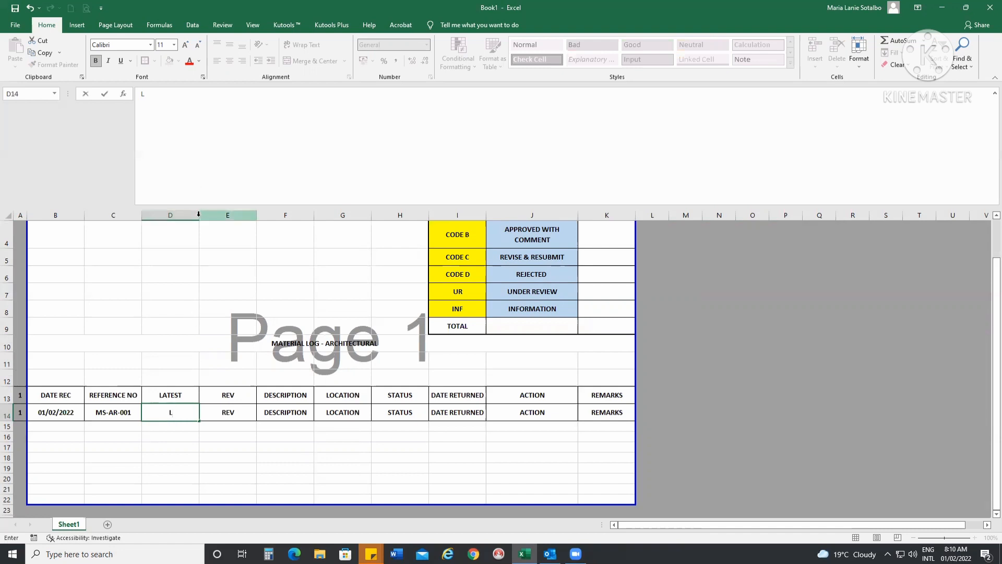
pyautogui.click(197, 235)
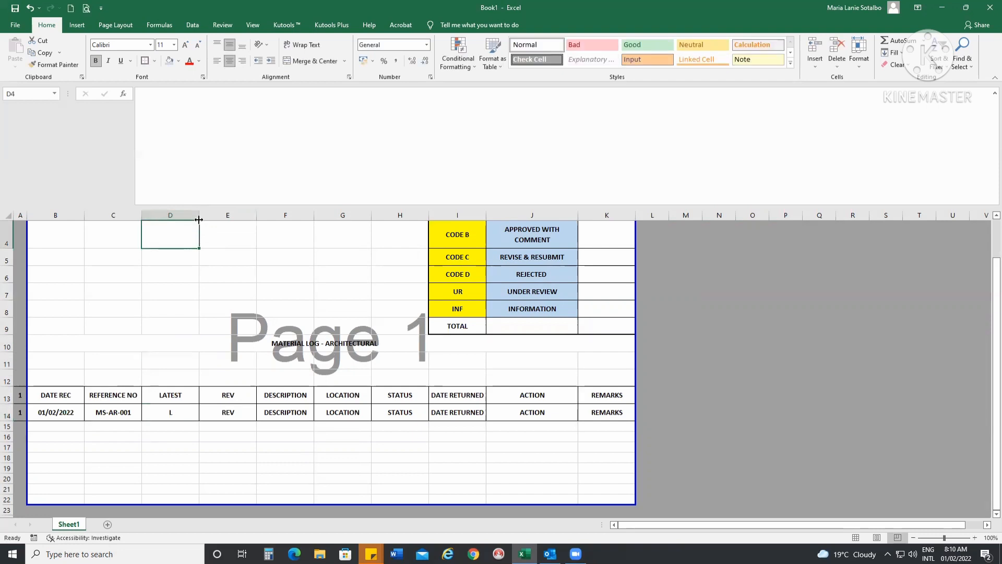
pyautogui.moveTo(199, 216); pyautogui.dragTo(172, 218)
# - Enter revision 0 under REV in E14
pyautogui.click(203, 414)
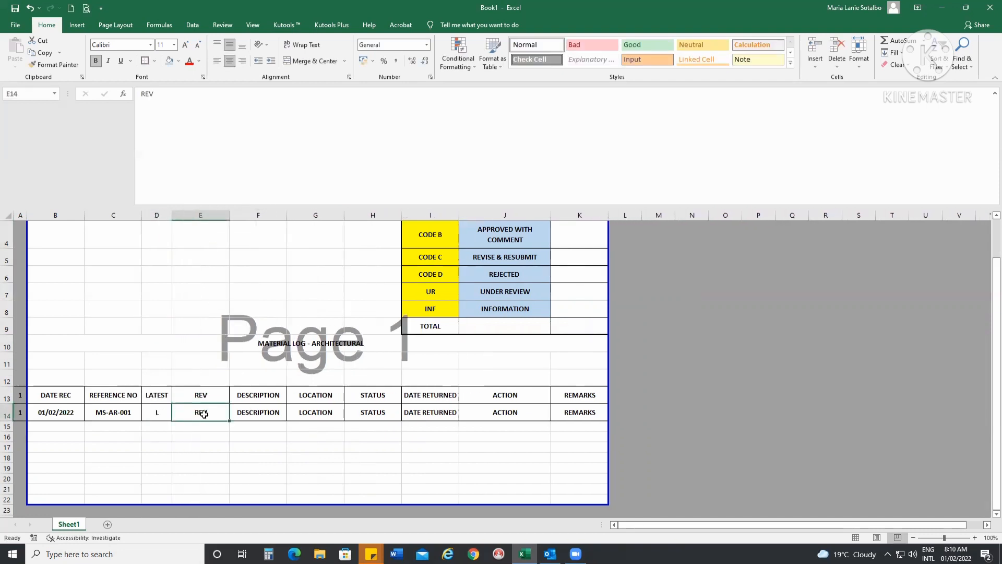
pyautogui.write('00')
pyautogui.press('Return')
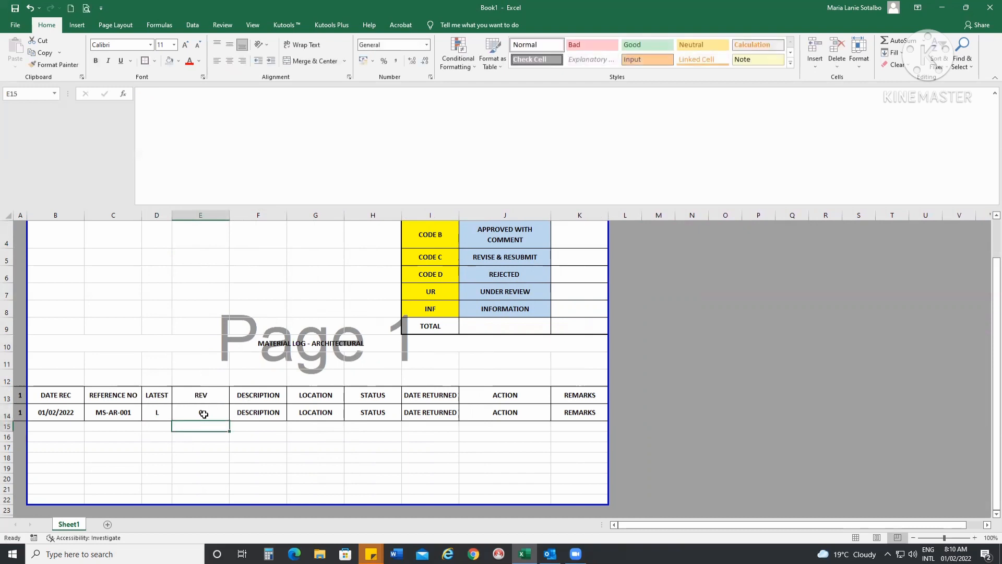
# - Widen column F and enter MS FOR PAINT as the description in F14
pyautogui.click(268, 415)
pyautogui.moveTo(287, 215); pyautogui.dragTo(357, 217)
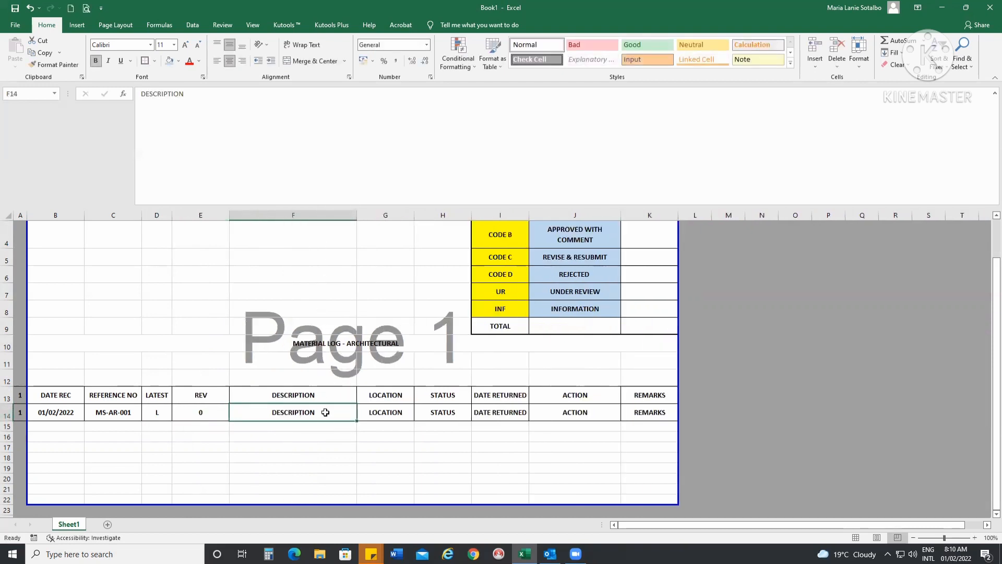
pyautogui.write('MATERIAL')
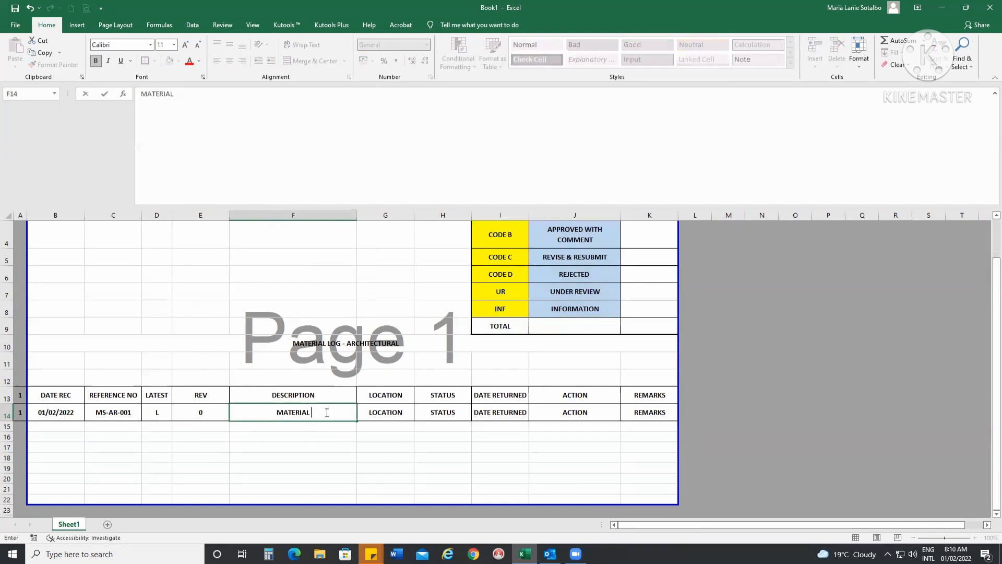
pyautogui.write(' SUBM')
pyautogui.press('BackSpace')
pyautogui.press('BackSpace')
pyautogui.press('BackSpace')
pyautogui.press('BackSpace')
pyautogui.press('BackSpace')
pyautogui.press('BackSpace')
pyautogui.press('BackSpace')
pyautogui.press('BackSpace')
pyautogui.press('BackSpace')
pyautogui.press('BackSpace')
pyautogui.press('BackSpace')
pyautogui.write('S RE')
pyautogui.press('BackSpace')
pyautogui.press('BackSpace')
pyautogui.write('FOR PAINT')
# - Enter BUILDING A as the location in G14
pyautogui.click(392, 405)
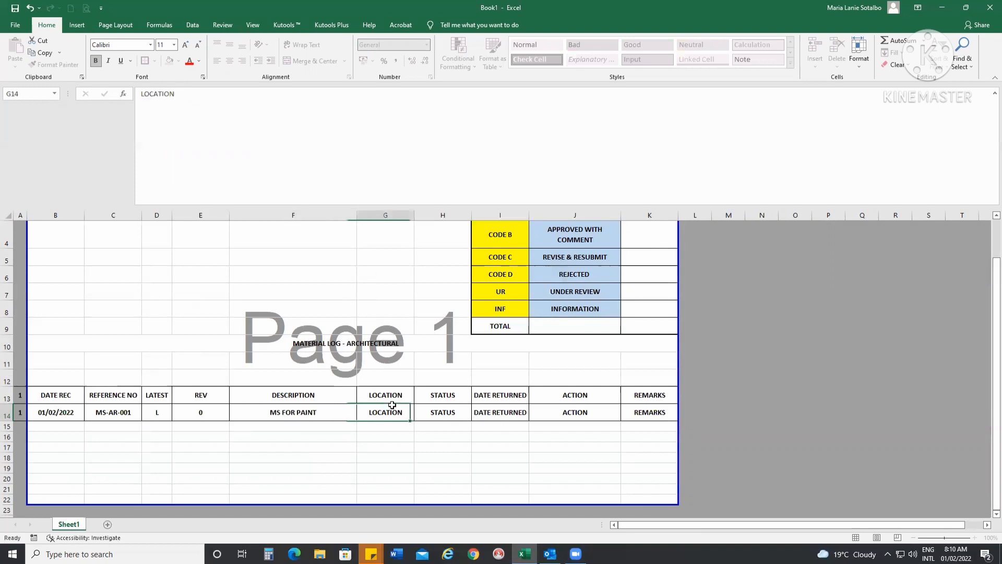
pyautogui.write('BUILD')
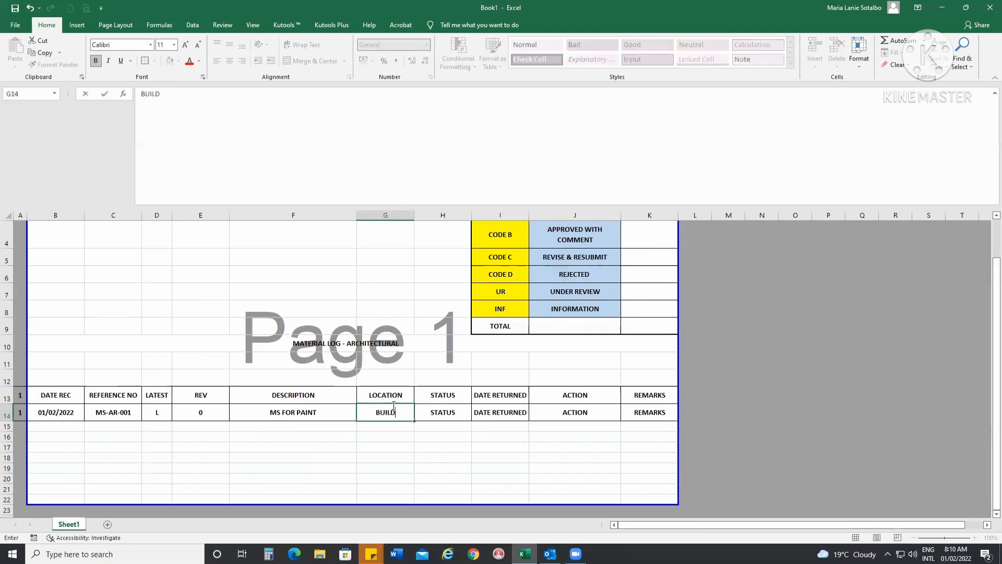
pyautogui.press('BackSpace')
pyautogui.write('DING A')
# - Clear the duplicated header text from the STATUS and DATE RETURNED cells in row 14
pyautogui.click(433, 414)
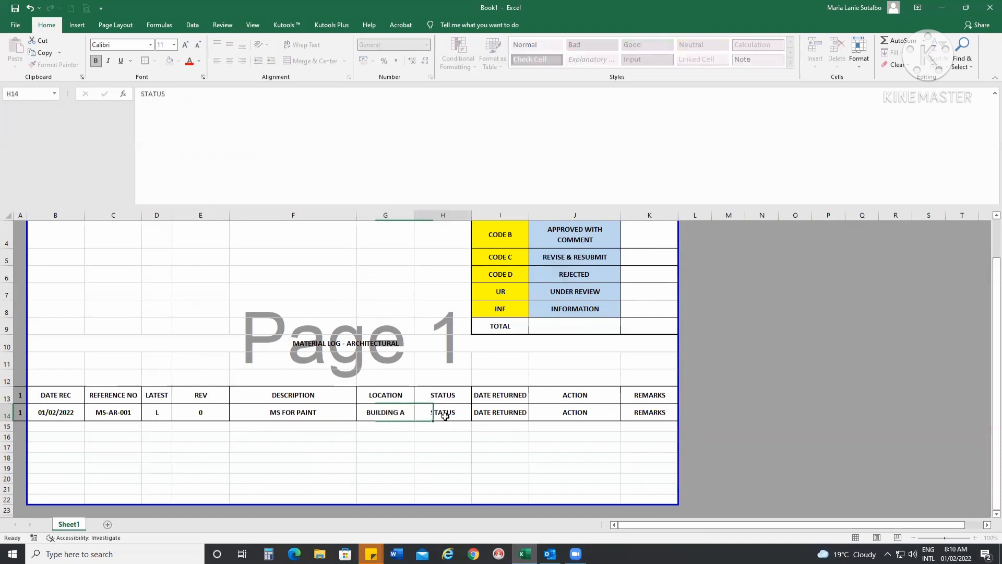
pyautogui.press('Delete')
pyautogui.click(513, 415)
pyautogui.press('Delete')
# - Replace the duplicated text in the ACTION cell J14 with the responsible person's first name
pyautogui.click(532, 413)
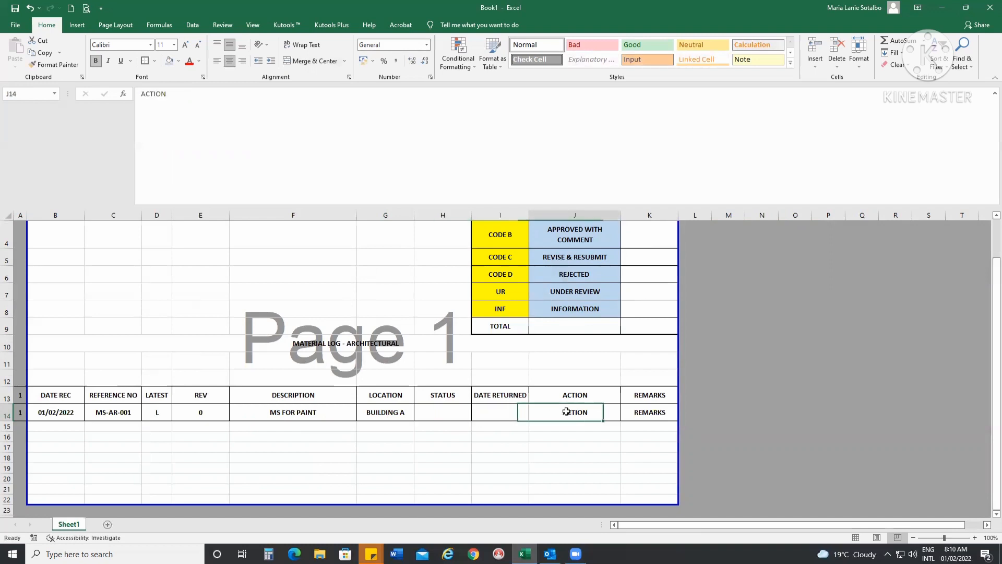
pyautogui.press('Delete')
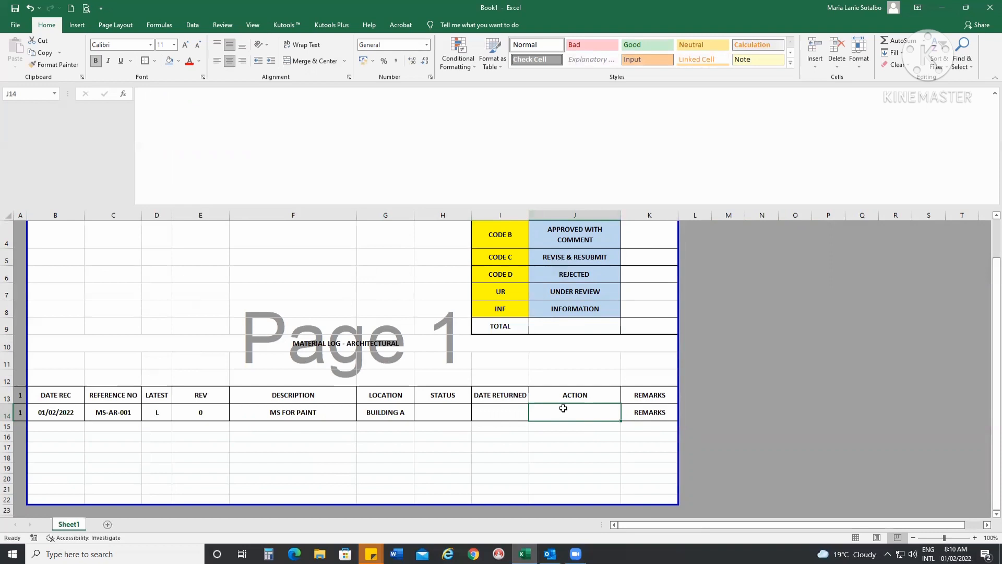
pyautogui.write('MARIA')
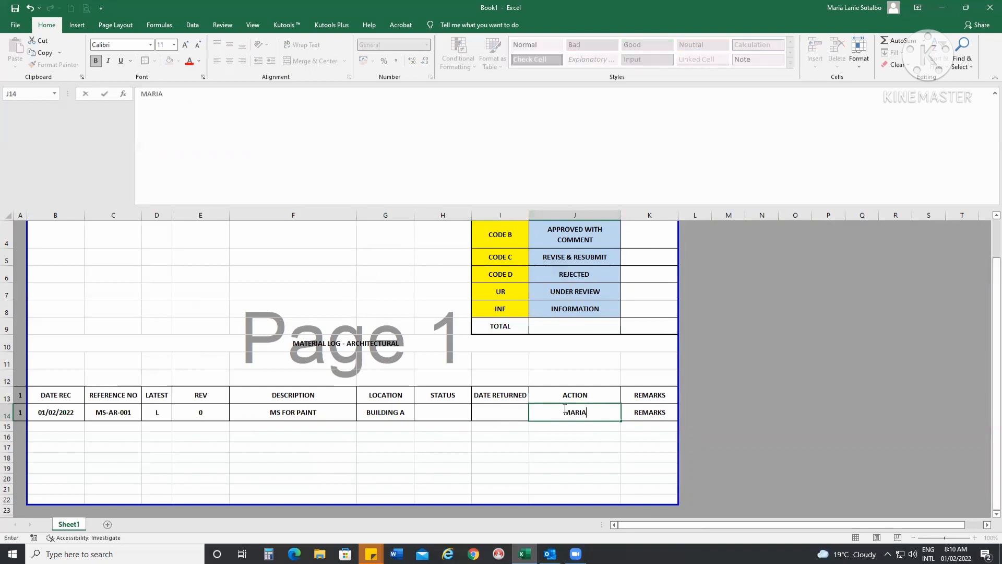
pyautogui.press('Return')
# - Replace the duplicated text in K14 with the remark SENT VIA EMAIL TO MS FOR COLOR APPROVAL ON 01.01.21
pyautogui.click(632, 407)
pyautogui.press('Delete')
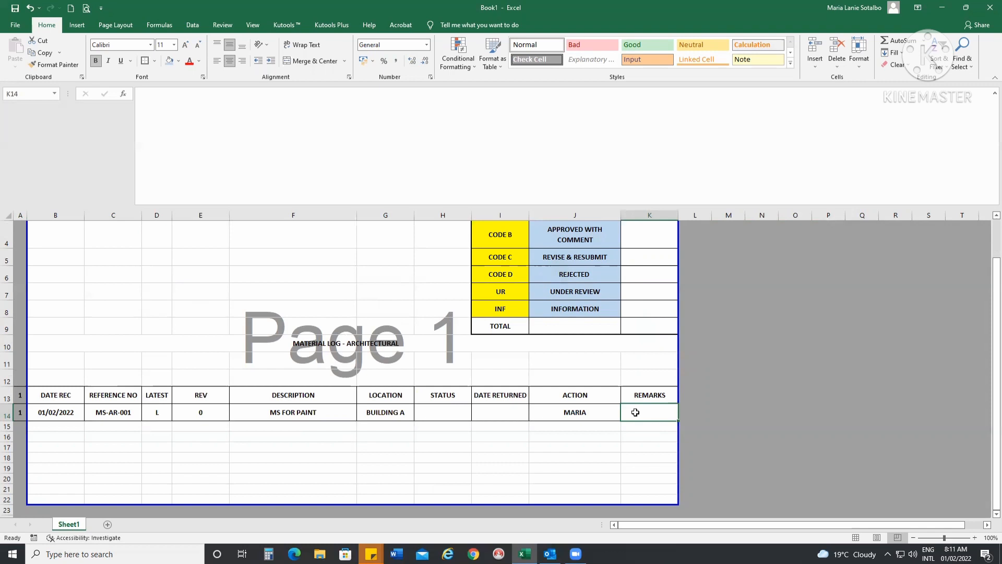
pyautogui.write('SENT')
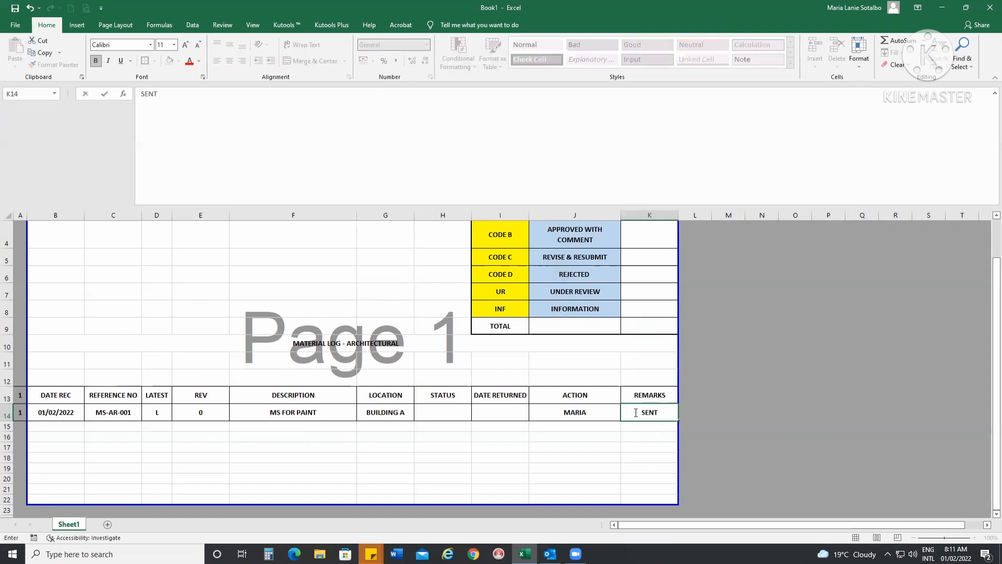
pyautogui.write(' VIA EMAIL TO ')
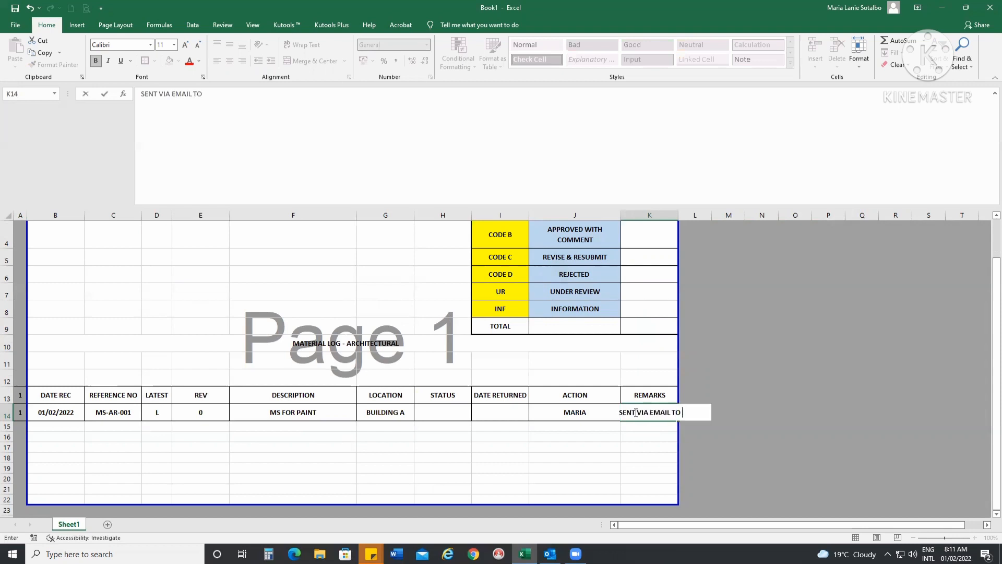
pyautogui.write('MS FOR C')
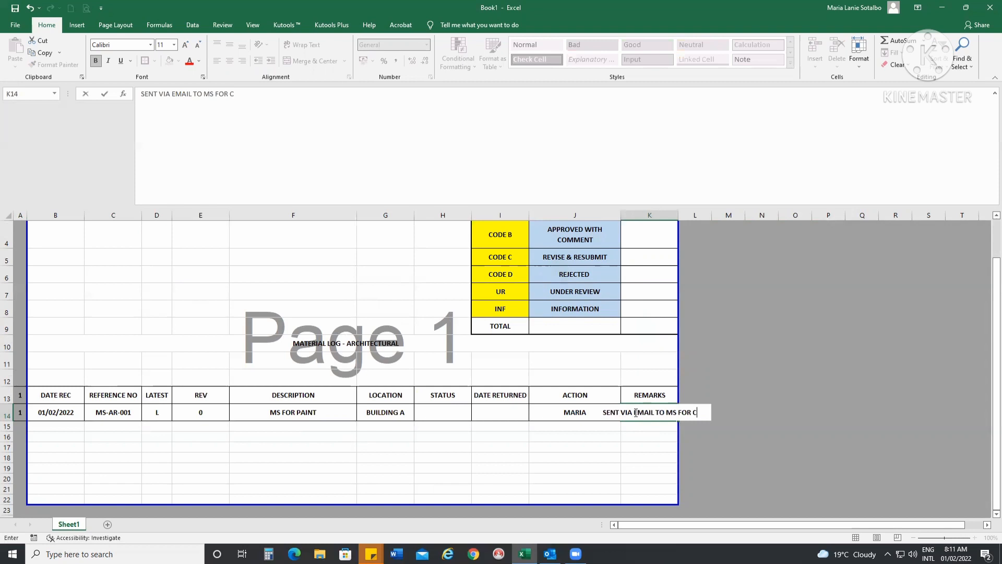
pyautogui.write('OLOR A')
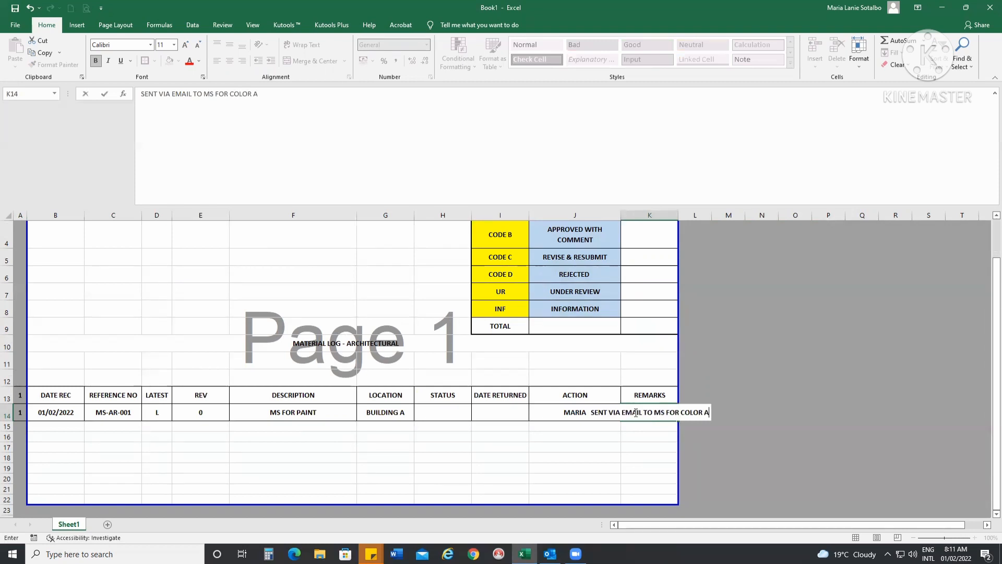
pyautogui.write('PPROVAL ON ')
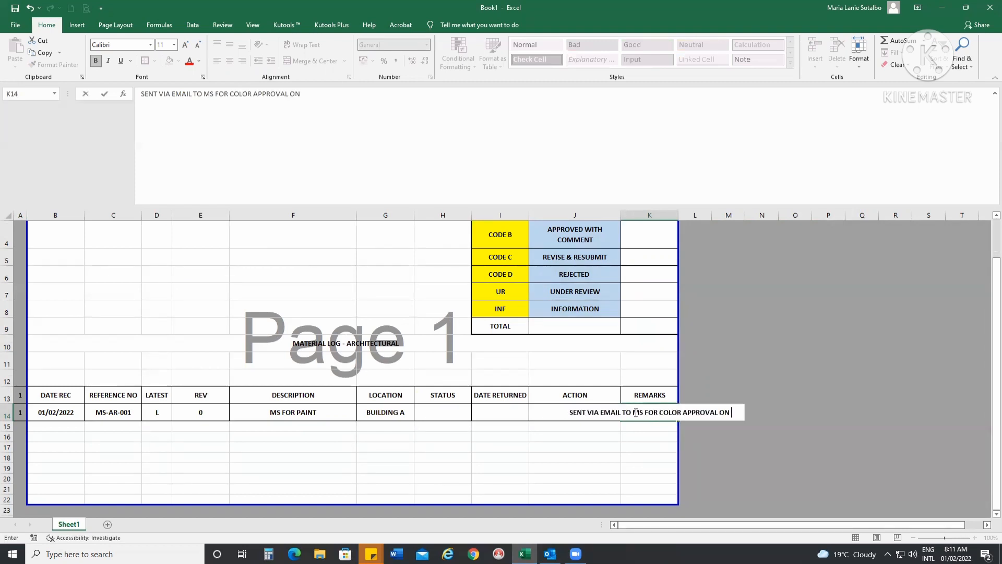
pyautogui.write('02.0')
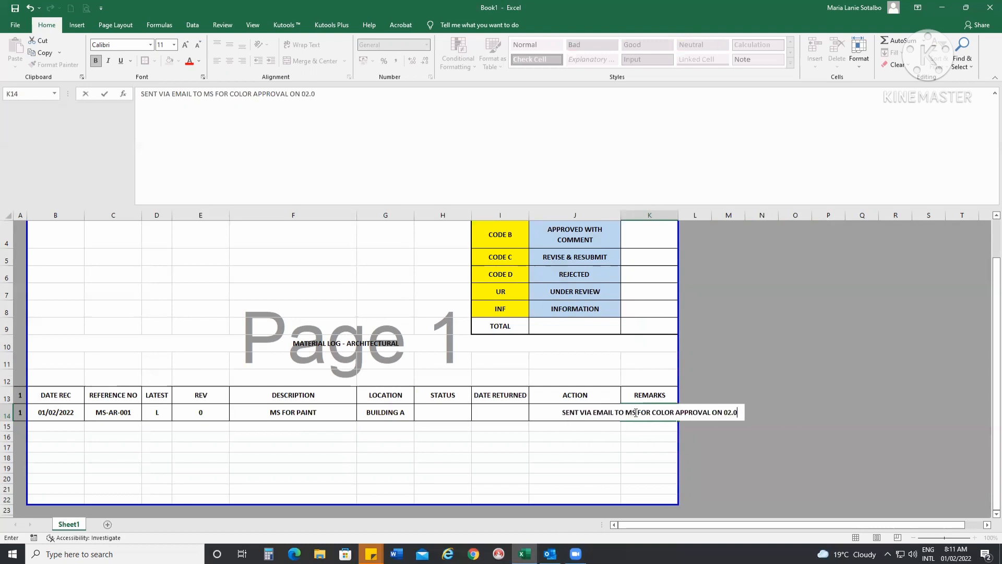
pyautogui.write('1.21')
pyautogui.press('BackSpace')
pyautogui.press('BackSpace')
pyautogui.press('BackSpace')
pyautogui.press('BackSpace')
pyautogui.press('BackSpace')
pyautogui.press('BackSpace')
pyautogui.press('BackSpace')
pyautogui.write('1.01.21')
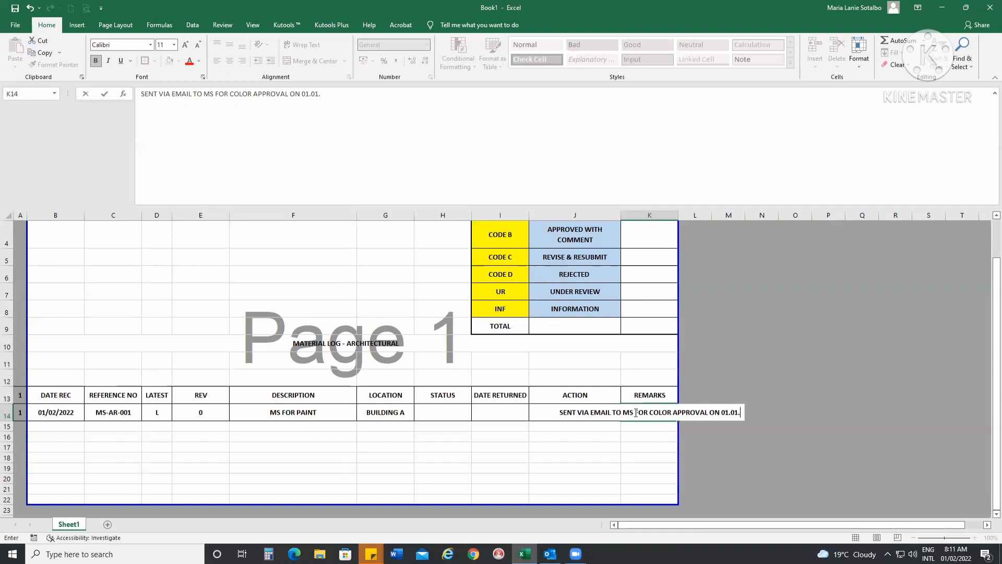
pyautogui.press('Return')
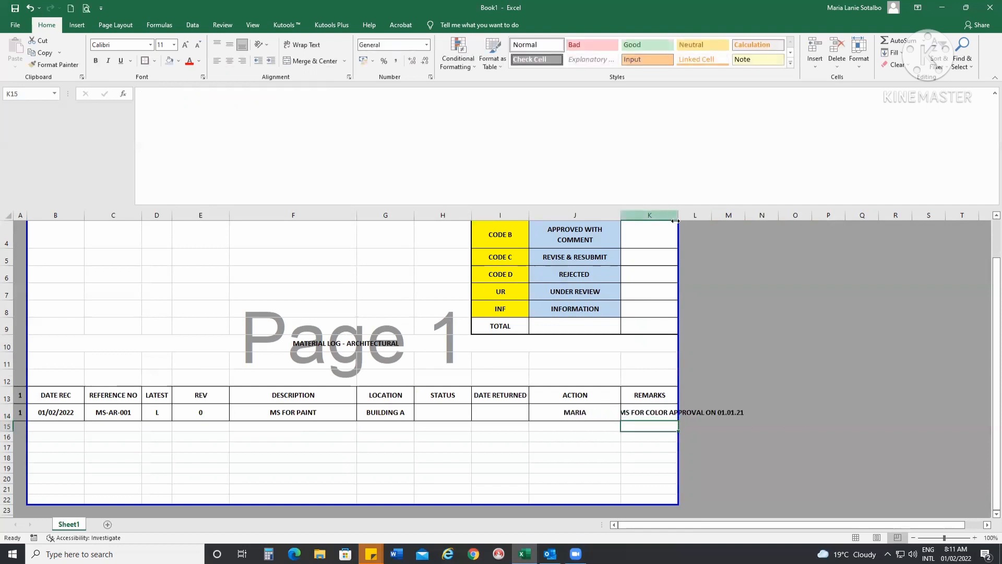
# - Fit the remark in K14 on two lines by widening column K, wrapping the text and increasing row 14's height
pyautogui.moveTo(677, 213); pyautogui.dragTo(765, 215)
pyautogui.rightClick(668, 413)
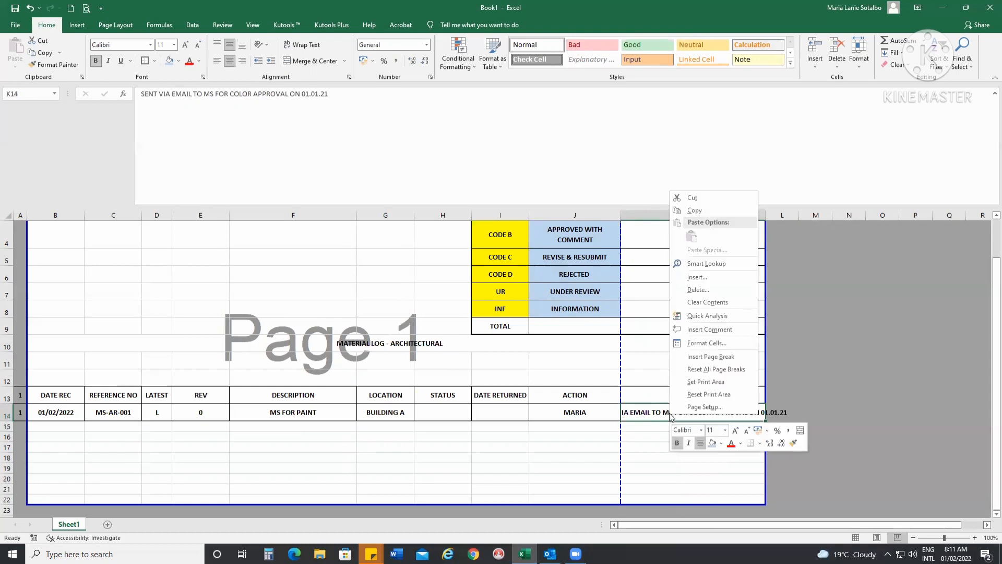
pyautogui.click(697, 344)
pyautogui.click(574, 324)
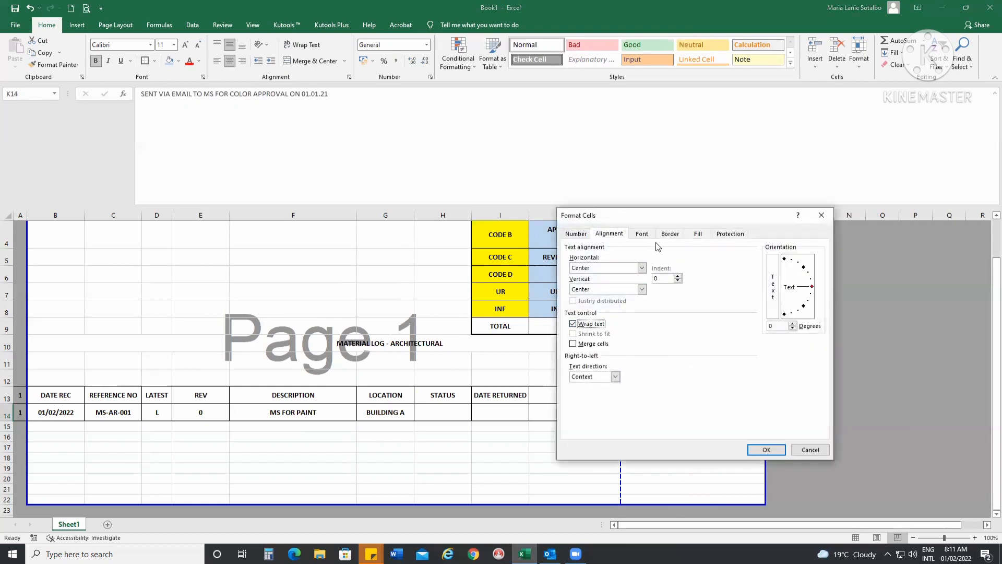
pyautogui.click(765, 450)
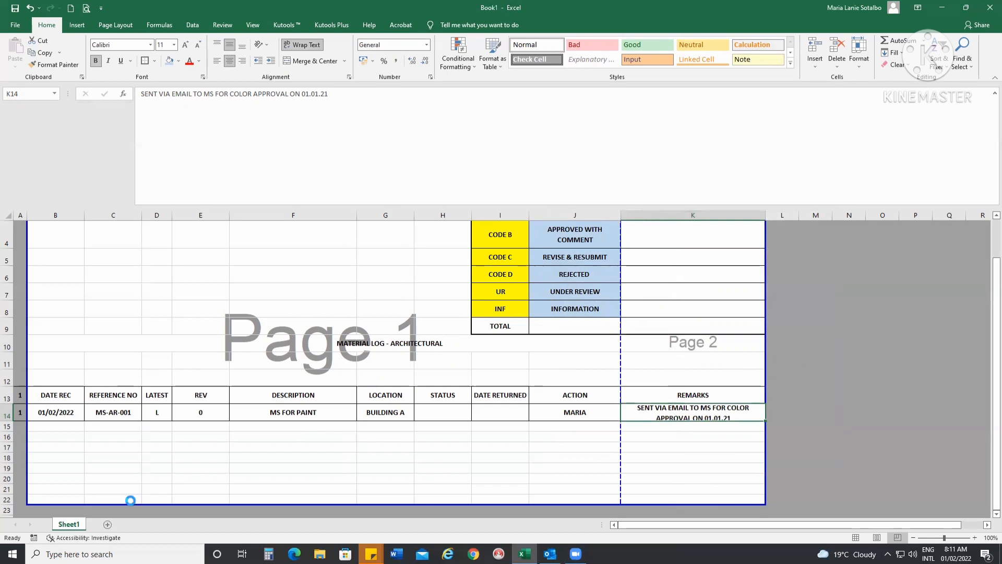
pyautogui.moveTo(7, 416); pyautogui.dragTo(8, 429)
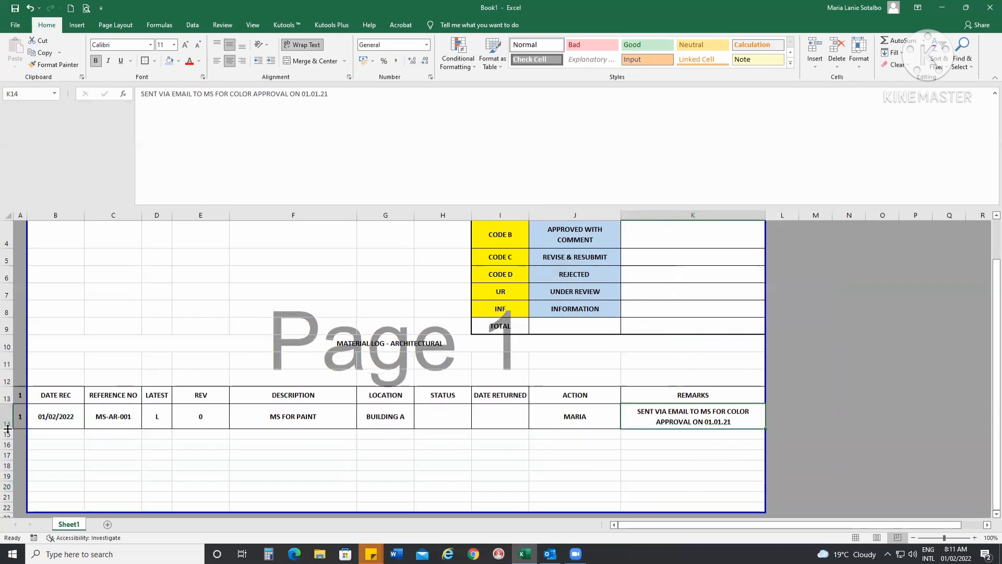
pyautogui.click(445, 415)
pyautogui.click(489, 410)
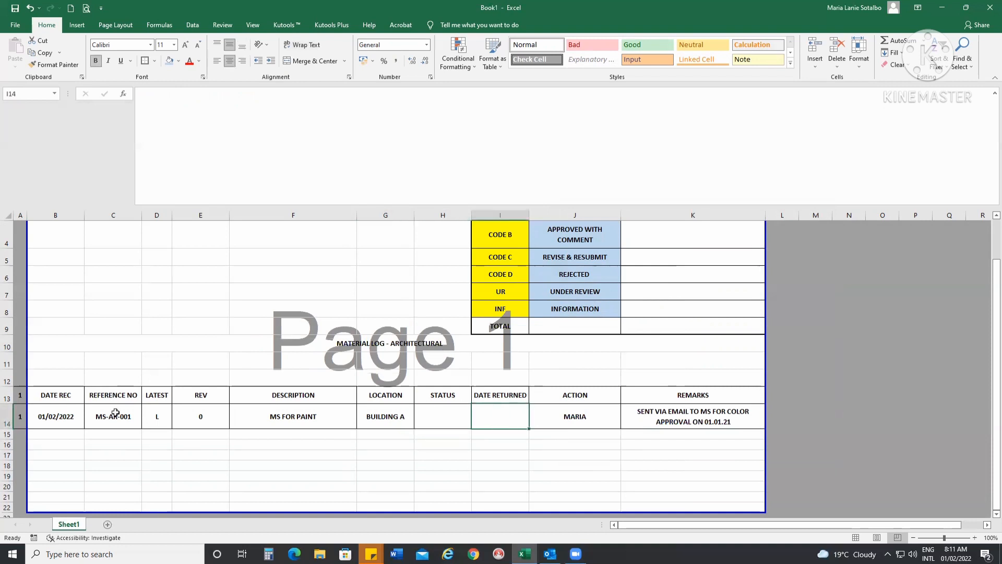
# - Set the DATE REC value in B14 to 31-1-22
pyautogui.click(48, 417)
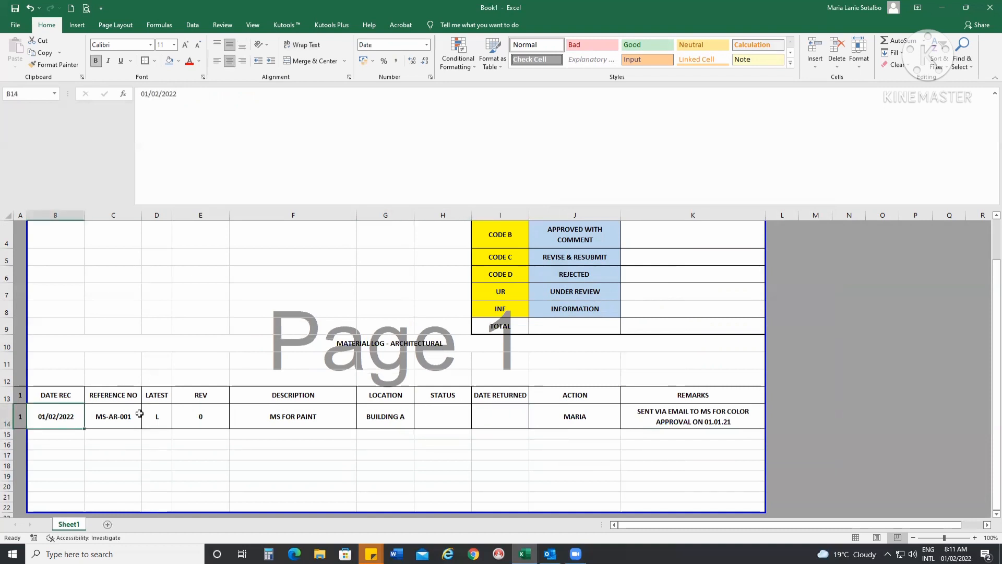
pyautogui.write('31-1')
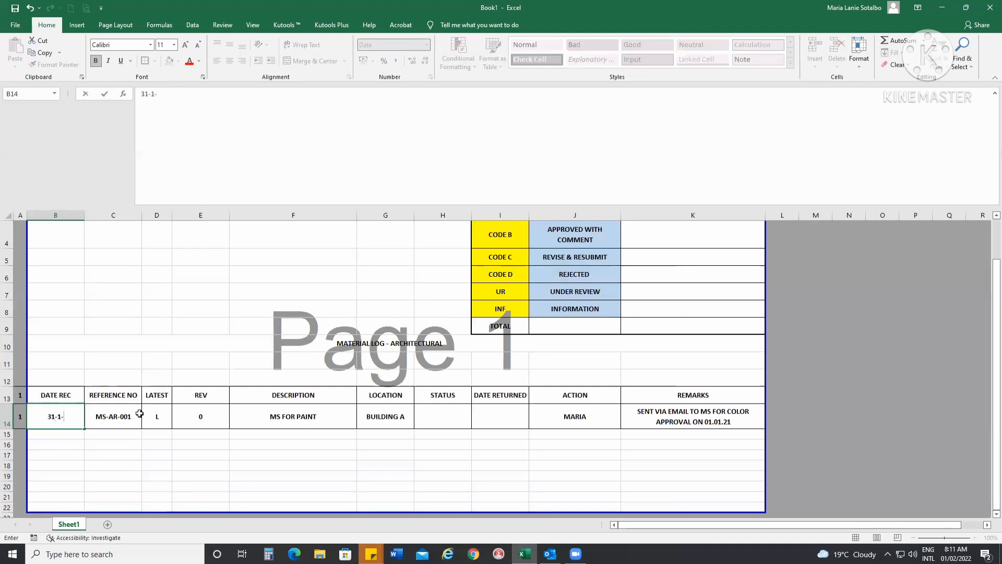
pyautogui.write('-22')
pyautogui.press('Return')
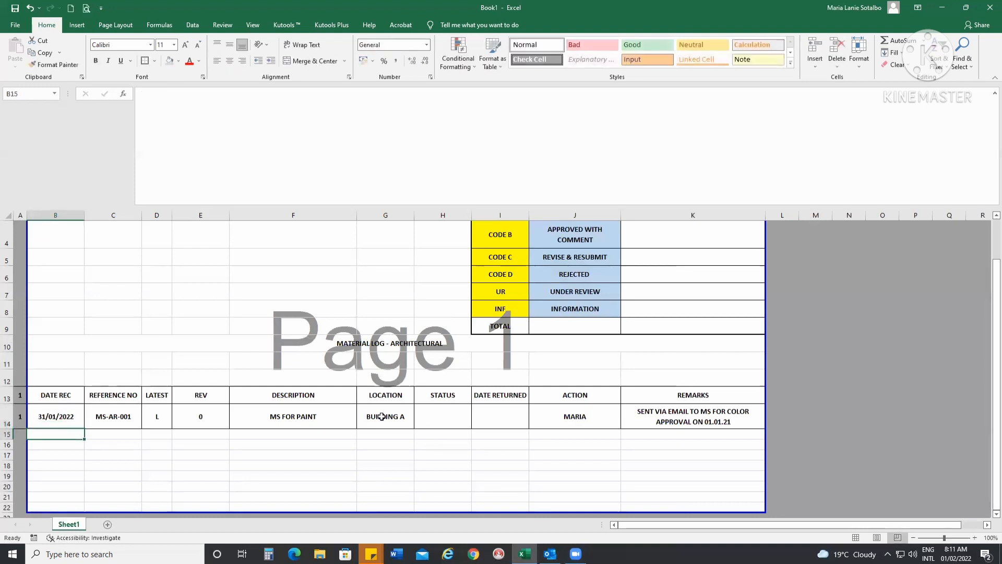
pyautogui.click(72, 420)
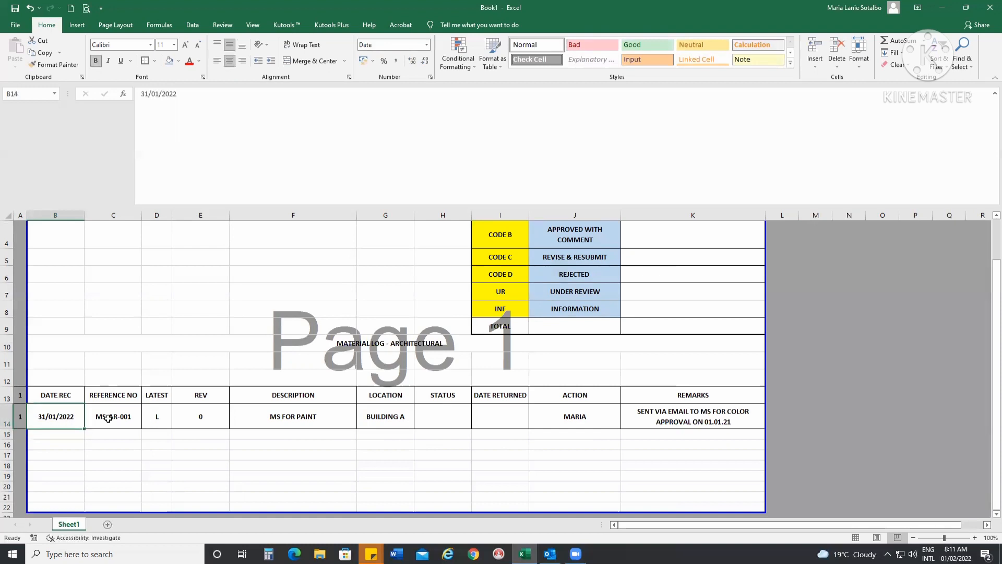
# - Widen the STATUS column H slightly
pyautogui.click(287, 418)
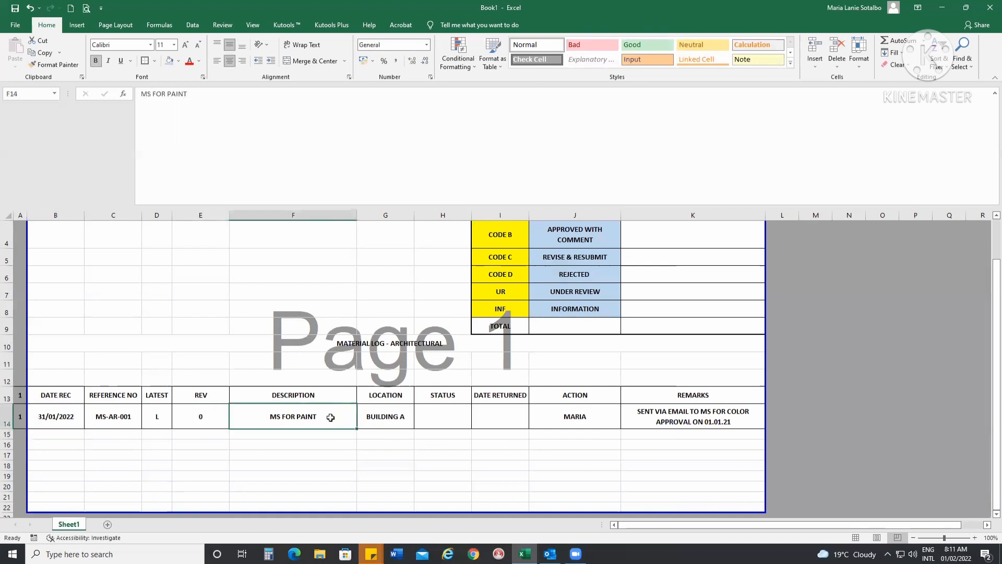
pyautogui.click(446, 412)
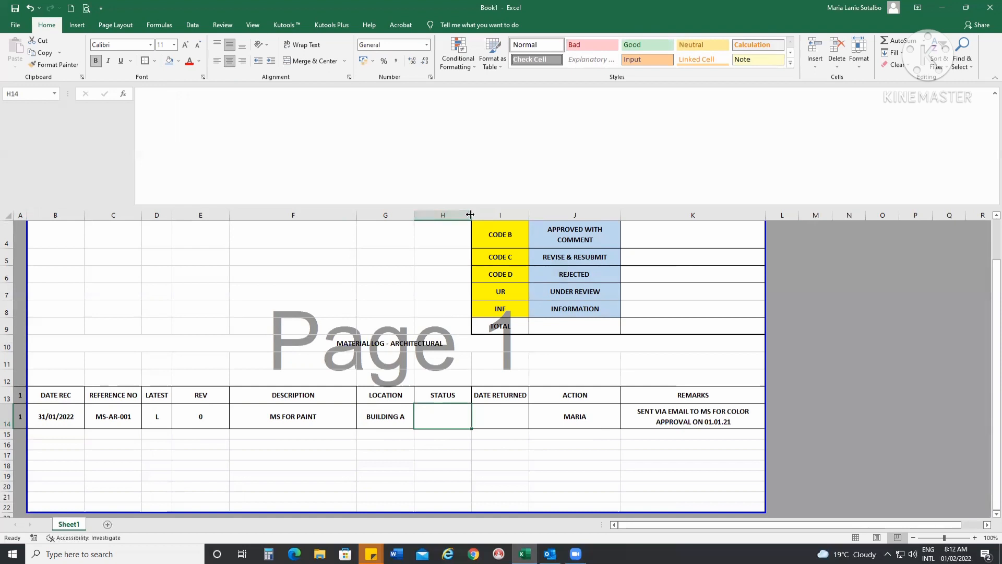
pyautogui.moveTo(471, 214); pyautogui.dragTo(478, 215)
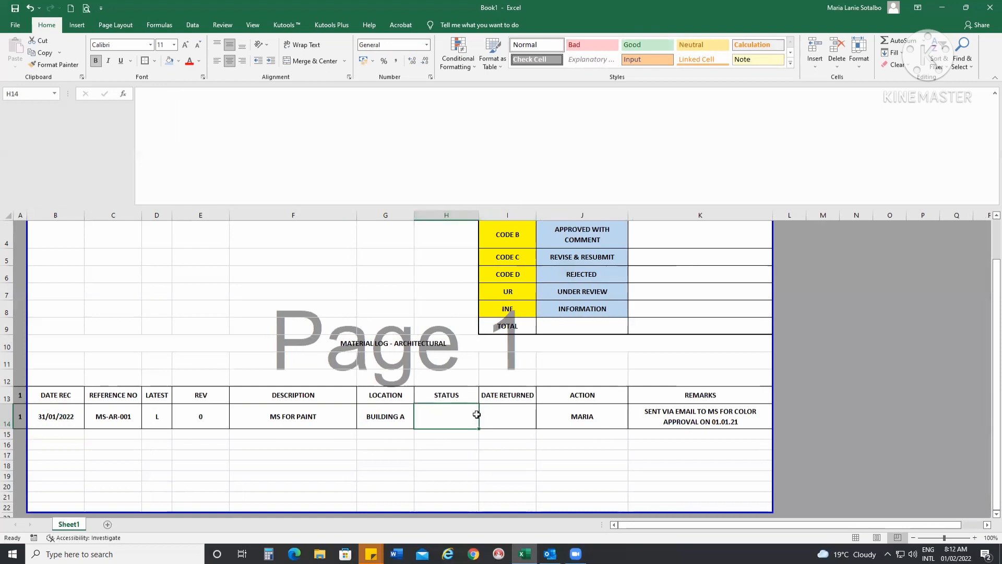
pyautogui.click(559, 297)
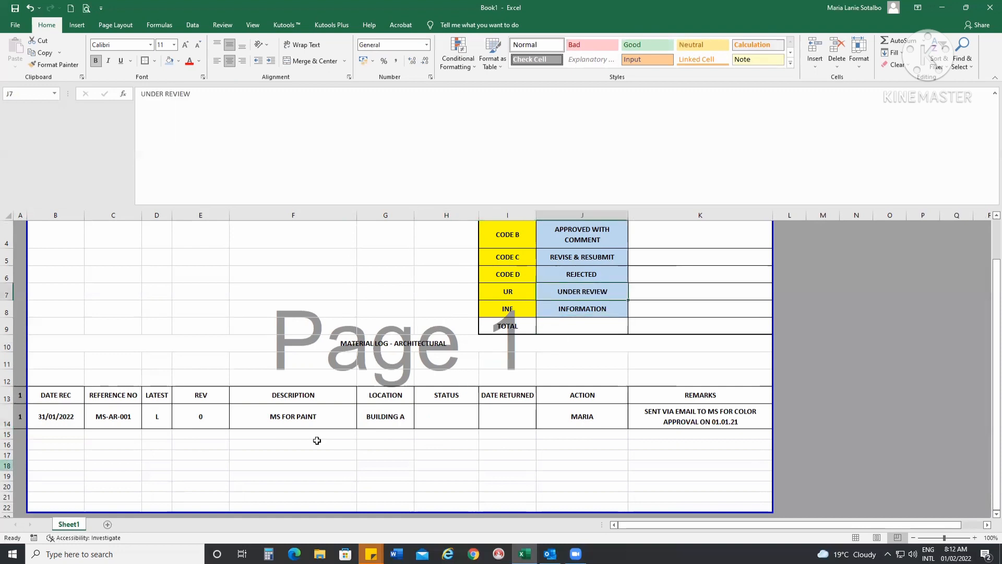
pyautogui.click(682, 288)
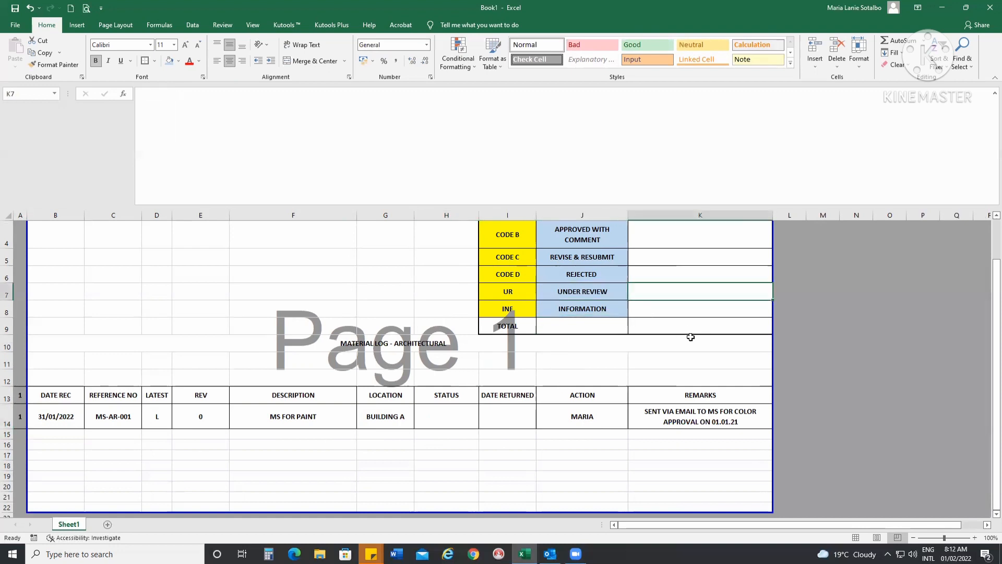
# - Format the APPROVAL STATUS header in bold with a light gold fill and enlarge its text by two font sizes
pyautogui.scroll(1, 691, 337)
pyautogui.click(686, 254)
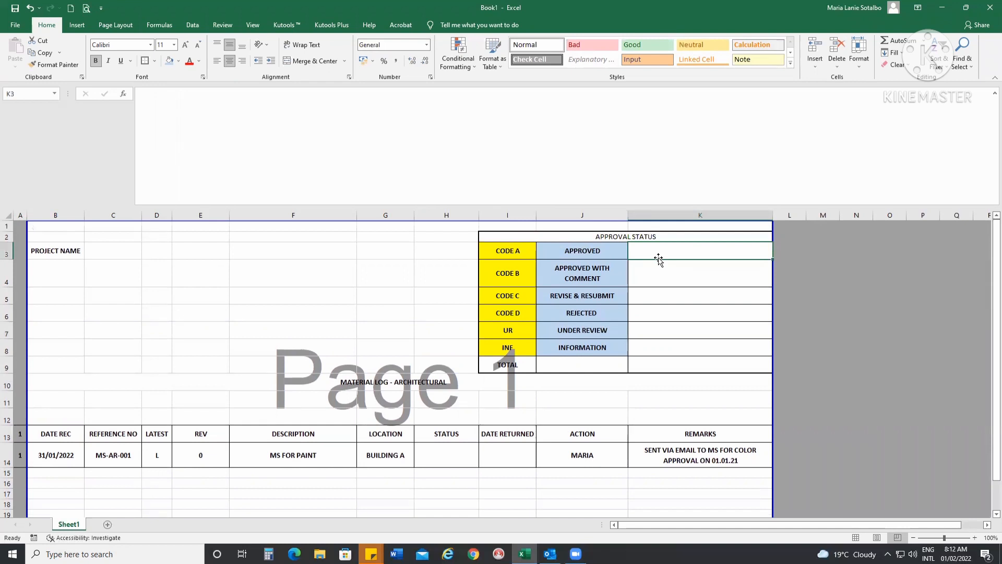
pyautogui.click(637, 237)
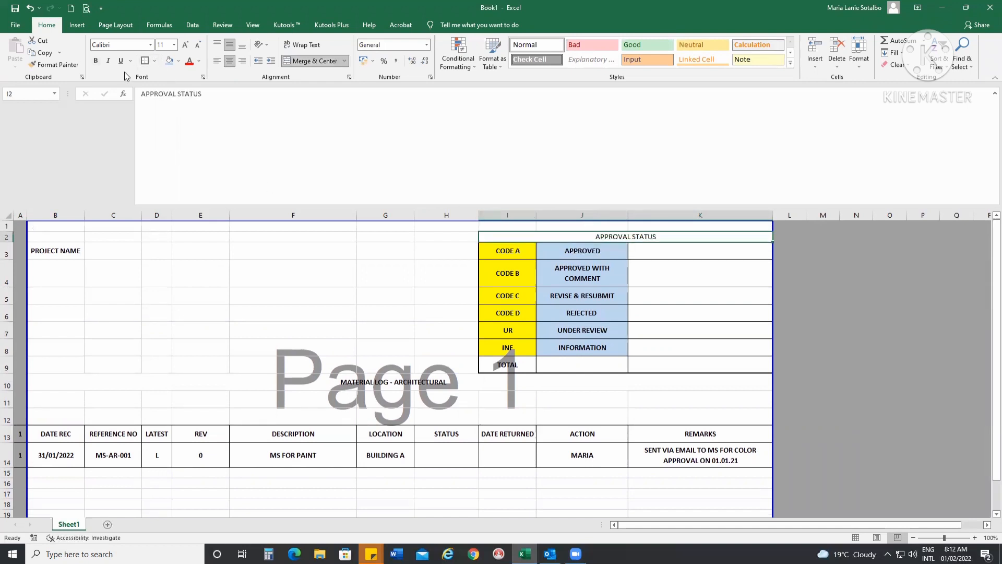
pyautogui.click(96, 60)
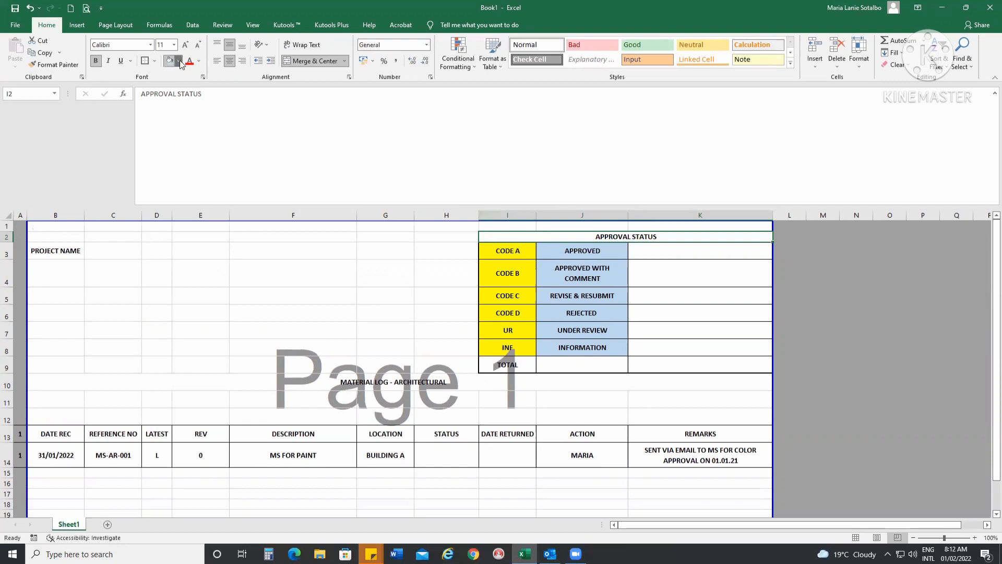
pyautogui.click(178, 60)
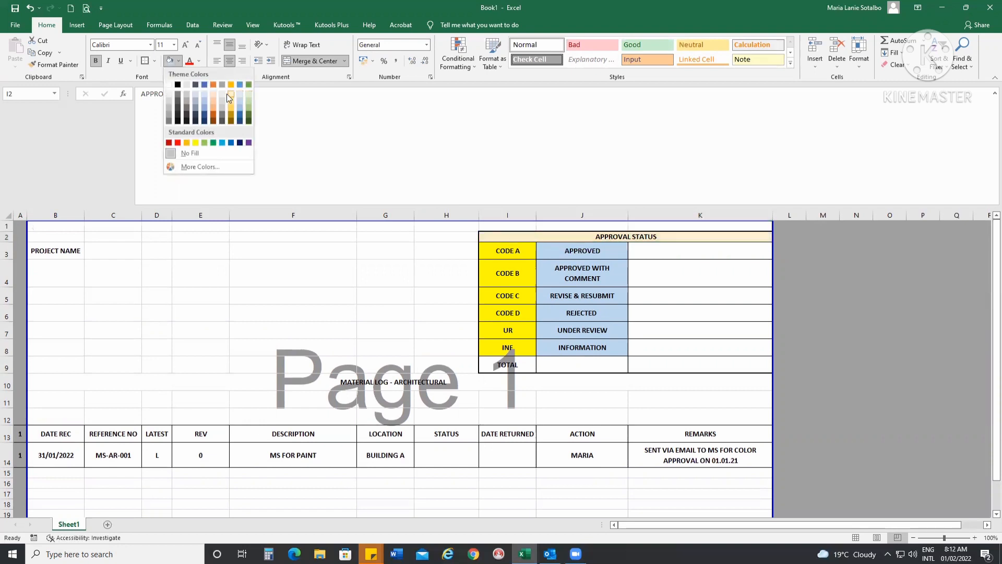
pyautogui.click(234, 93)
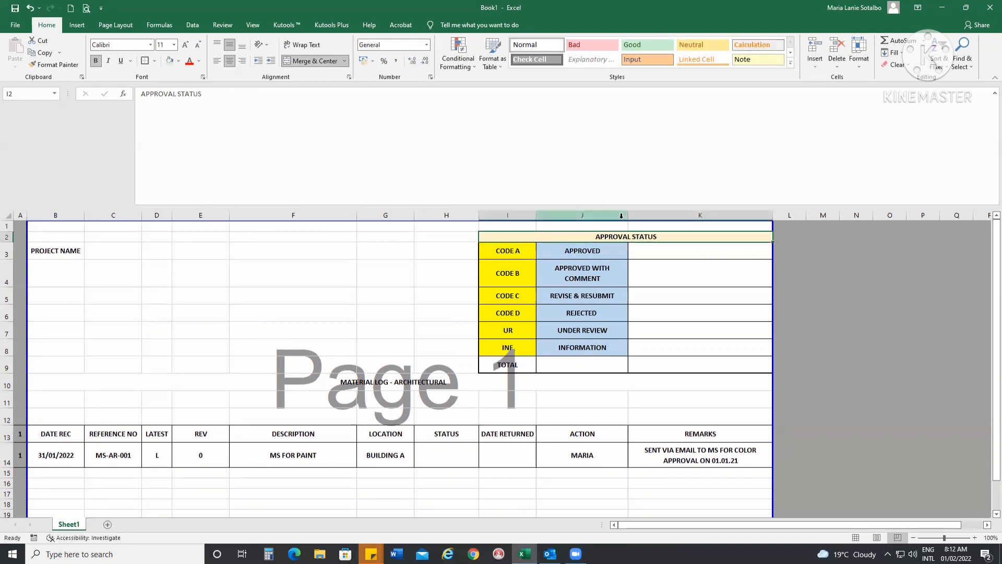
pyautogui.click(185, 45)
pyautogui.click(185, 45)
# - Enlarge the text of the status codes and descriptions in I3:J8 by one font size
pyautogui.click(542, 250)
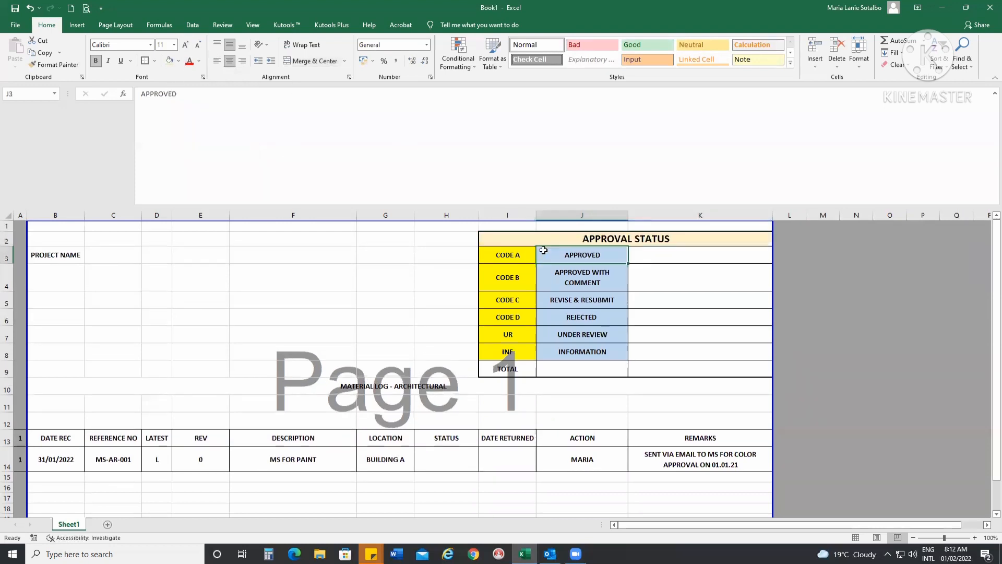
pyautogui.moveTo(521, 255); pyautogui.dragTo(576, 353)
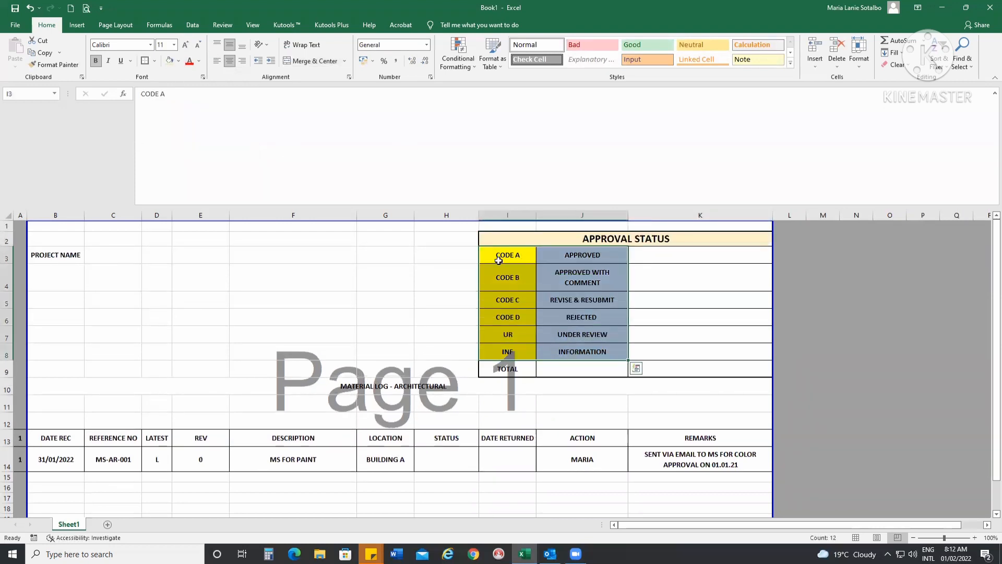
pyautogui.click(186, 44)
pyautogui.click(700, 329)
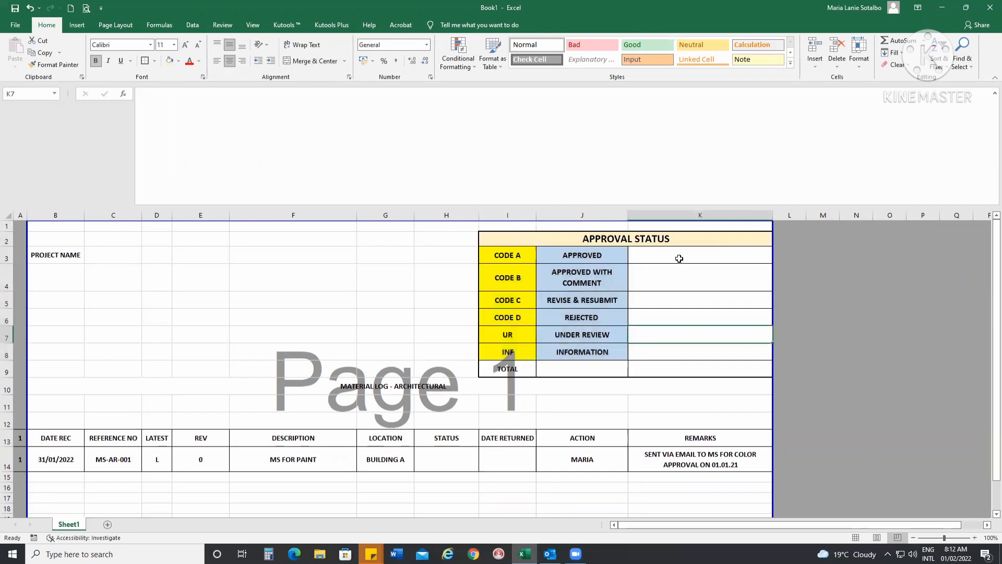
pyautogui.click(679, 259)
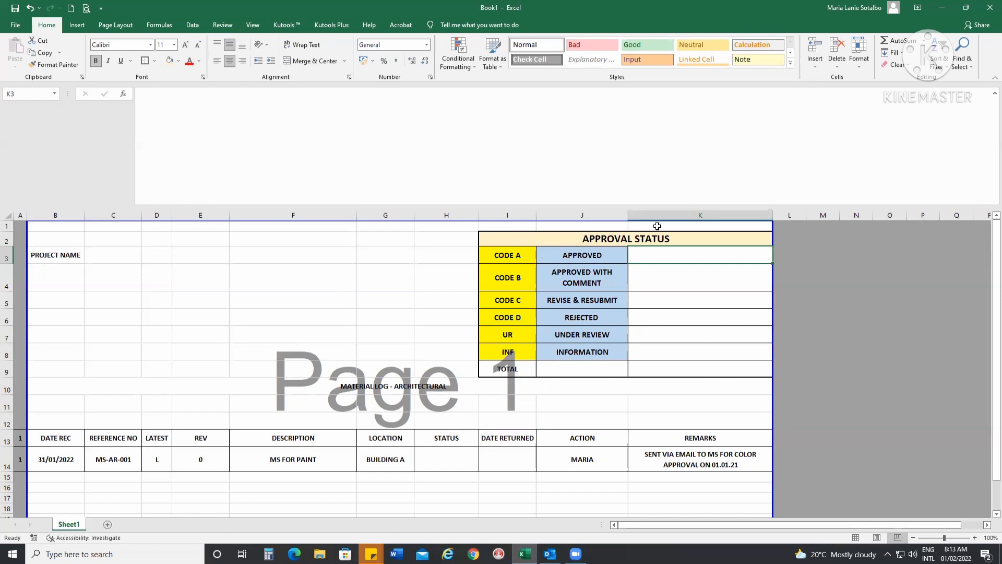
# - Narrow the REV column E to about half its width
pyautogui.moveTo(230, 214); pyautogui.dragTo(200, 214)
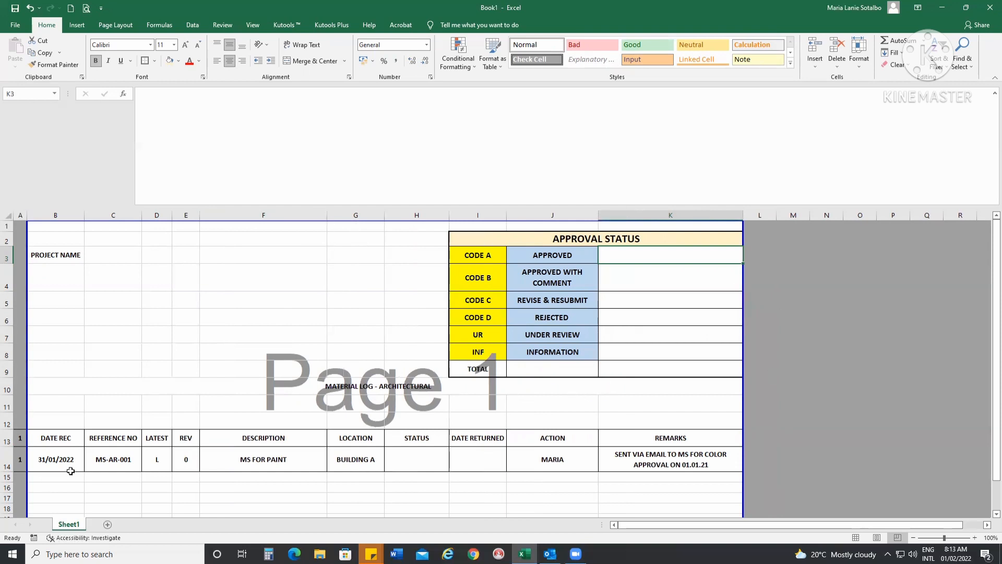
pyautogui.moveTo(54, 441); pyautogui.dragTo(571, 438)
pyautogui.click(294, 462)
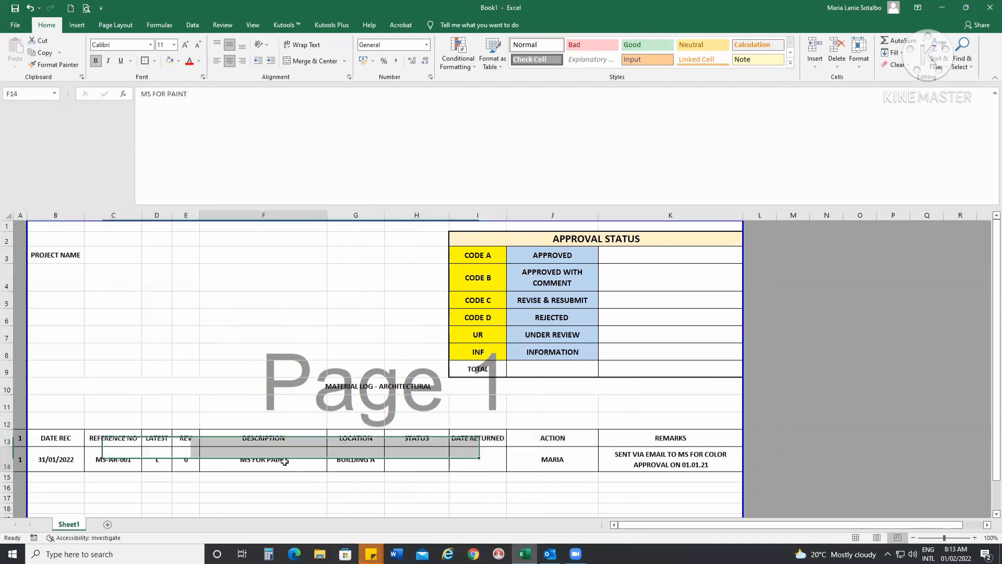
pyautogui.click(666, 257)
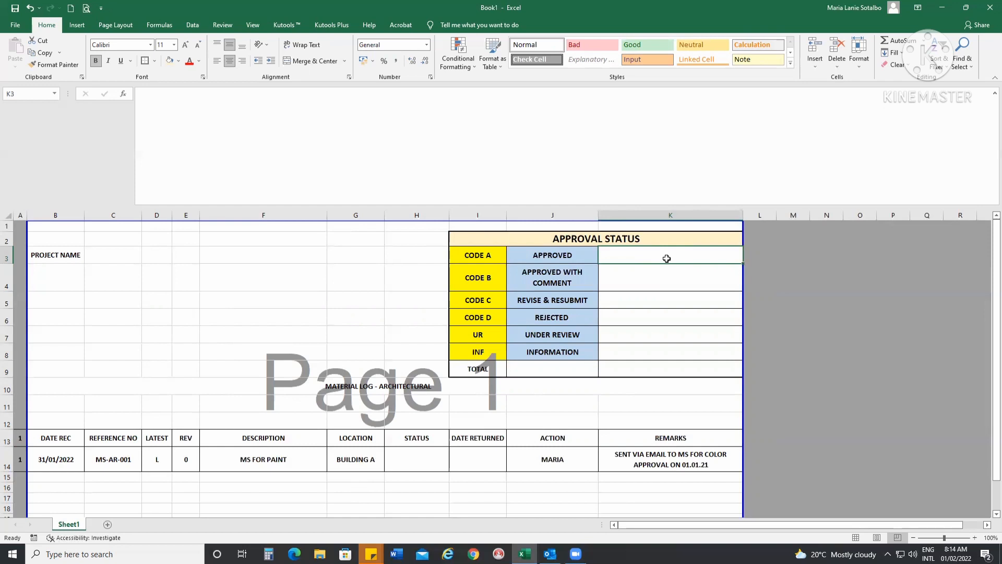
pyautogui.write('=')
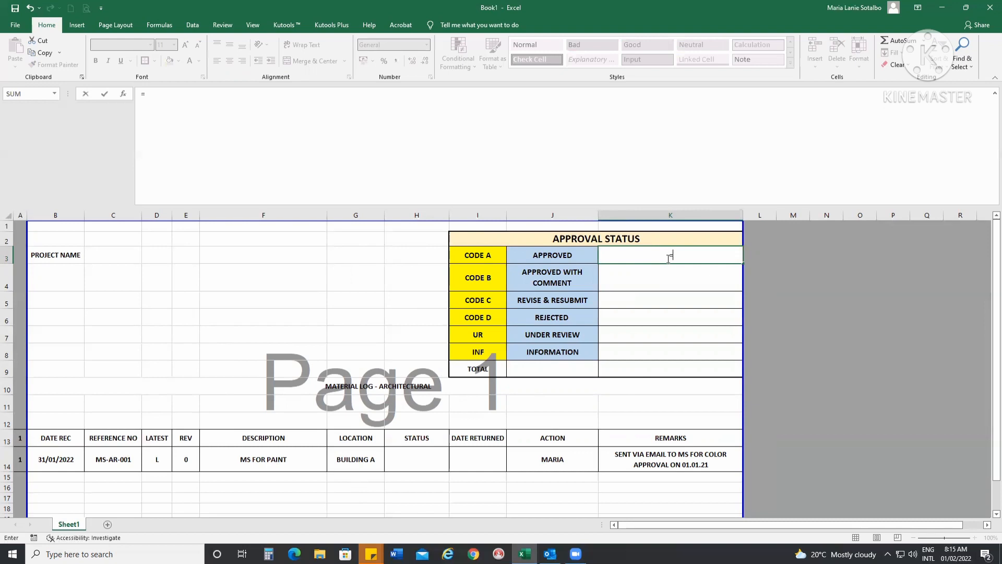
pyautogui.press('BackSpace')
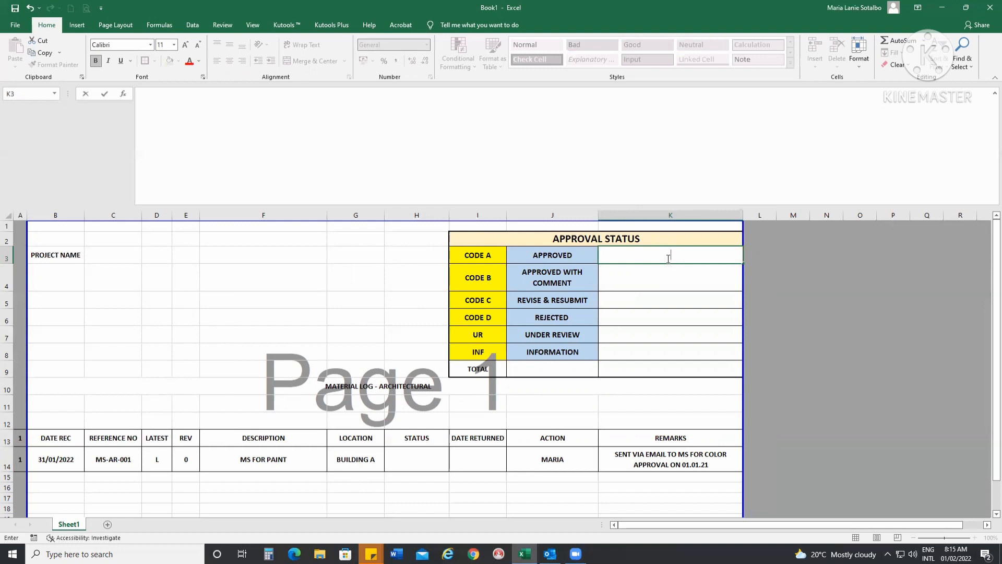
pyautogui.write('=SUM')
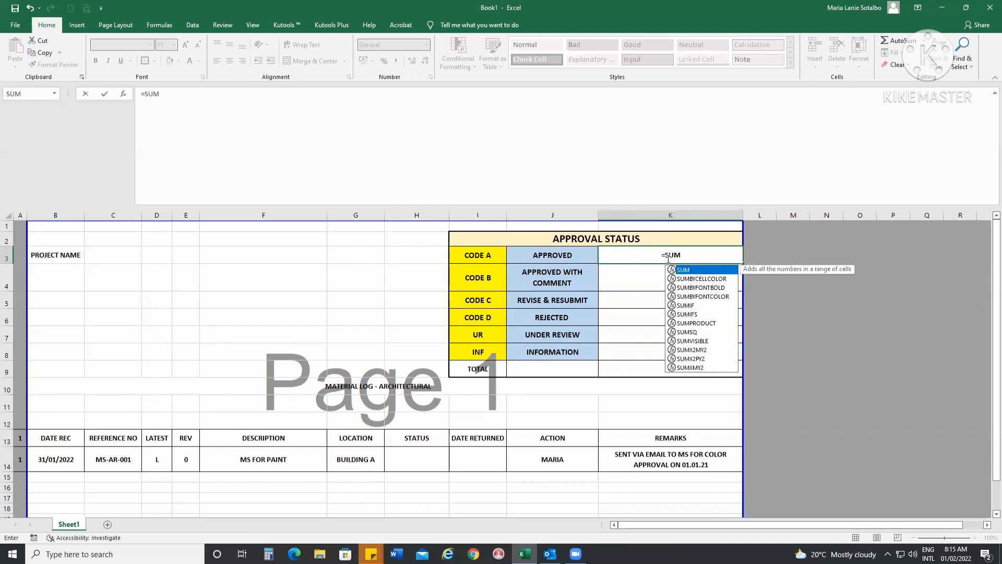
pyautogui.write('IFS(')
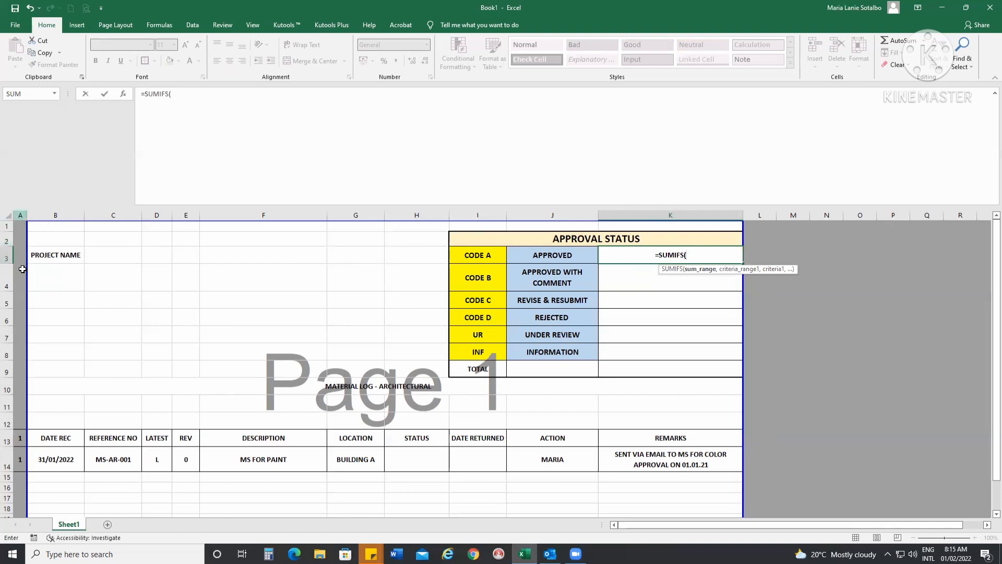
pyautogui.click(20, 439)
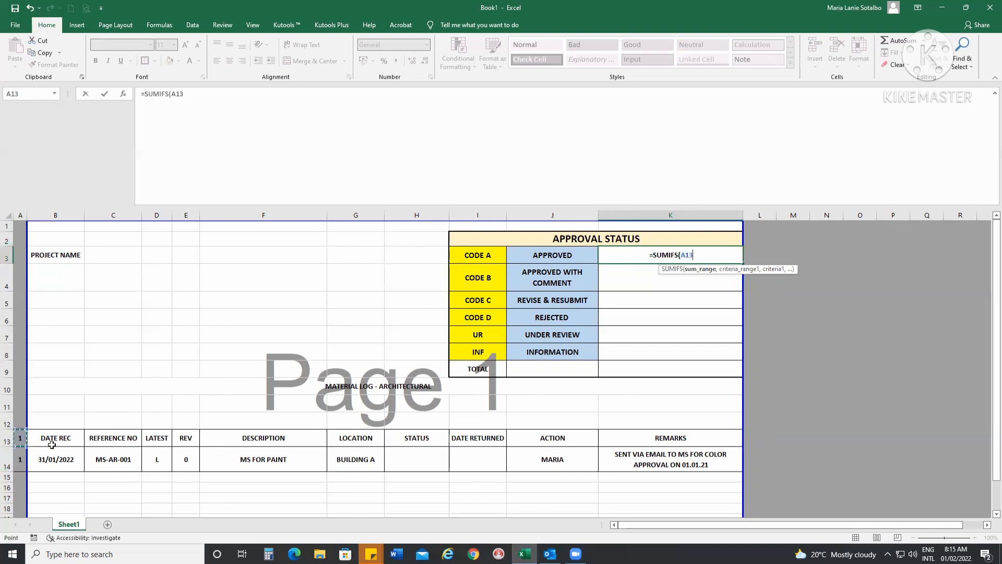
pyautogui.press('Escape')
# - Clear the number from cell A13 beside the log's header row
pyautogui.click(24, 439)
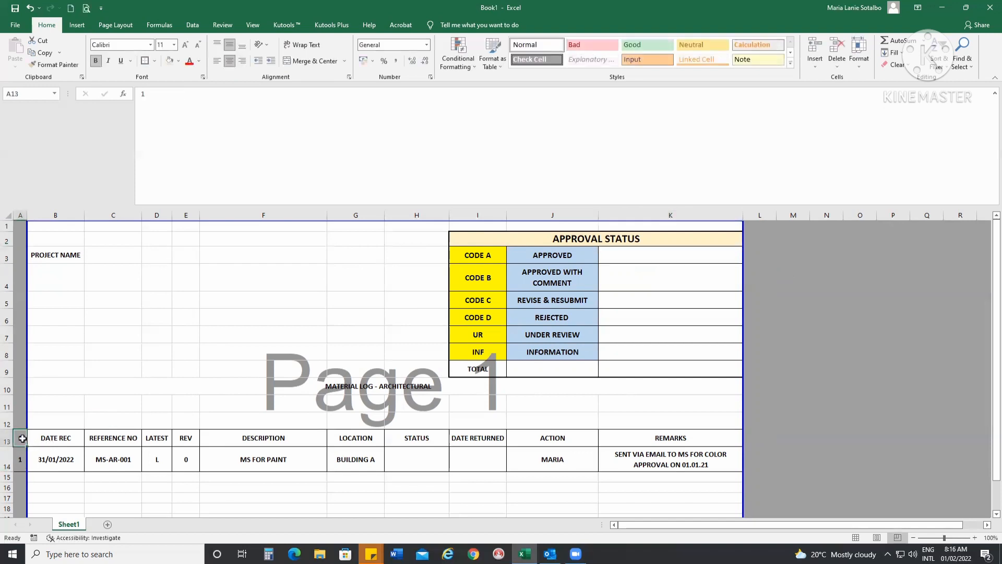
pyautogui.click(44, 461)
# - Start a SUMIFS formula in K3 for the APPROVED status, with A14:A100 as the sum range
pyautogui.click(605, 255)
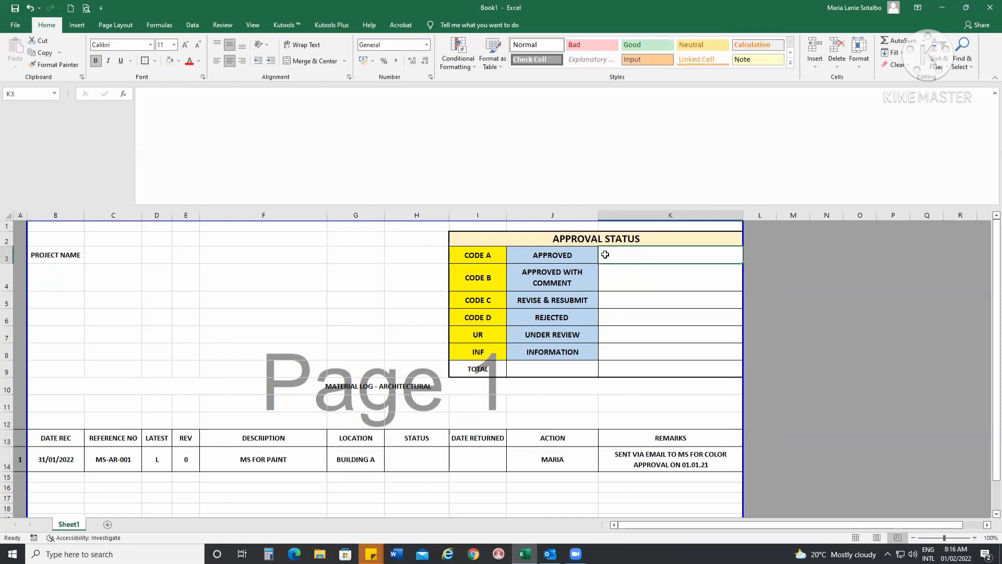
pyautogui.write('=SUM')
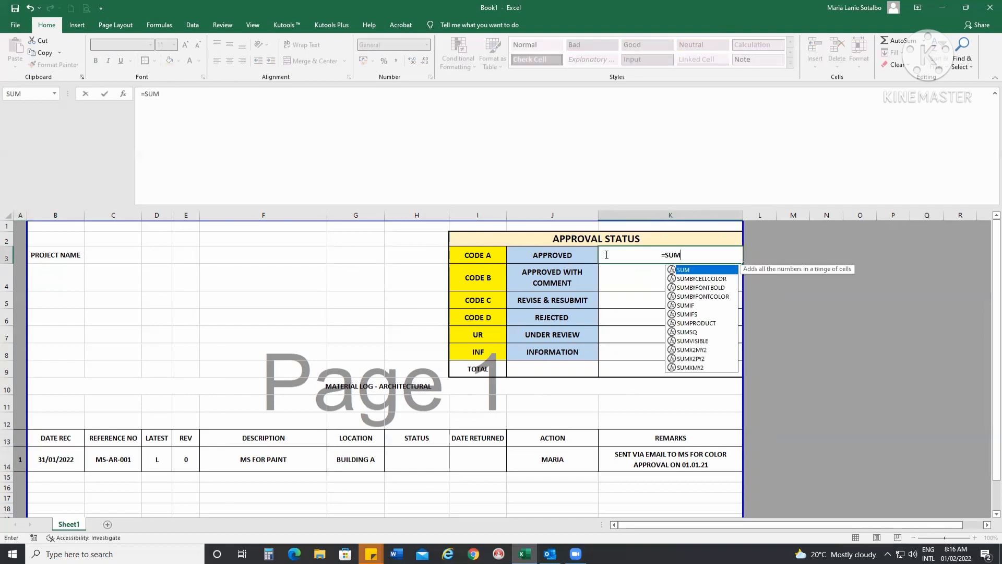
pyautogui.write('IFS(')
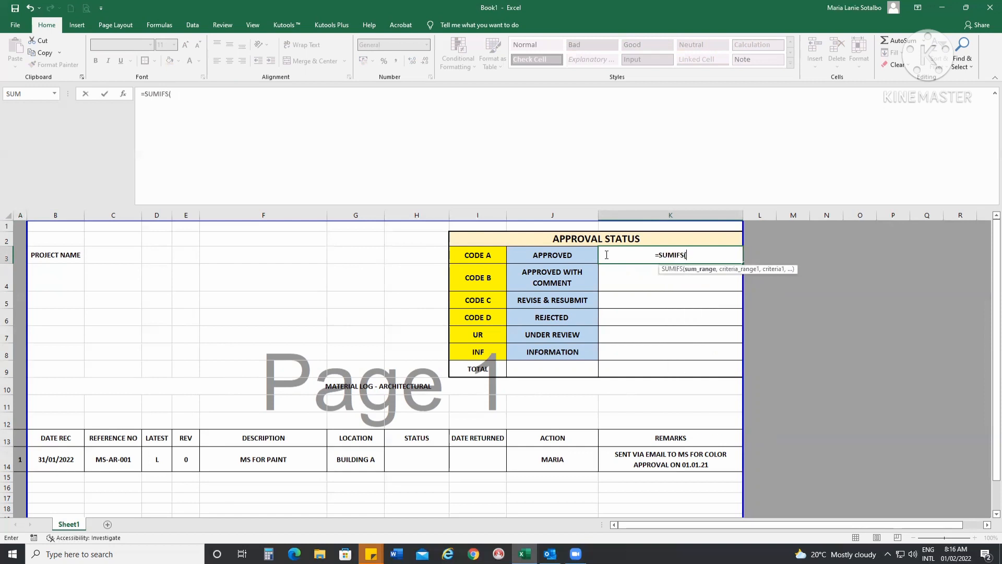
pyautogui.click(19, 452)
pyautogui.press('F8')
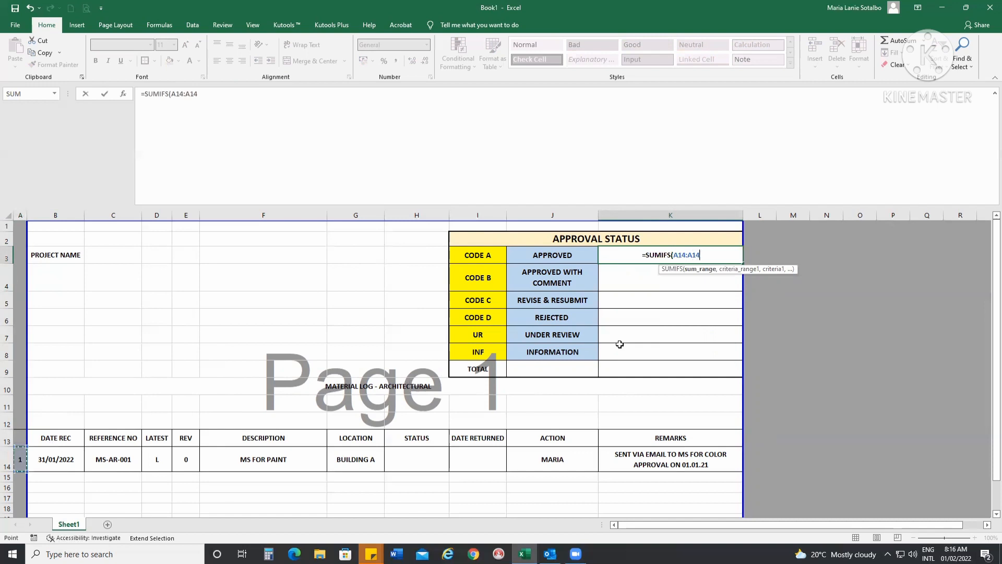
pyautogui.press('BackSpace')
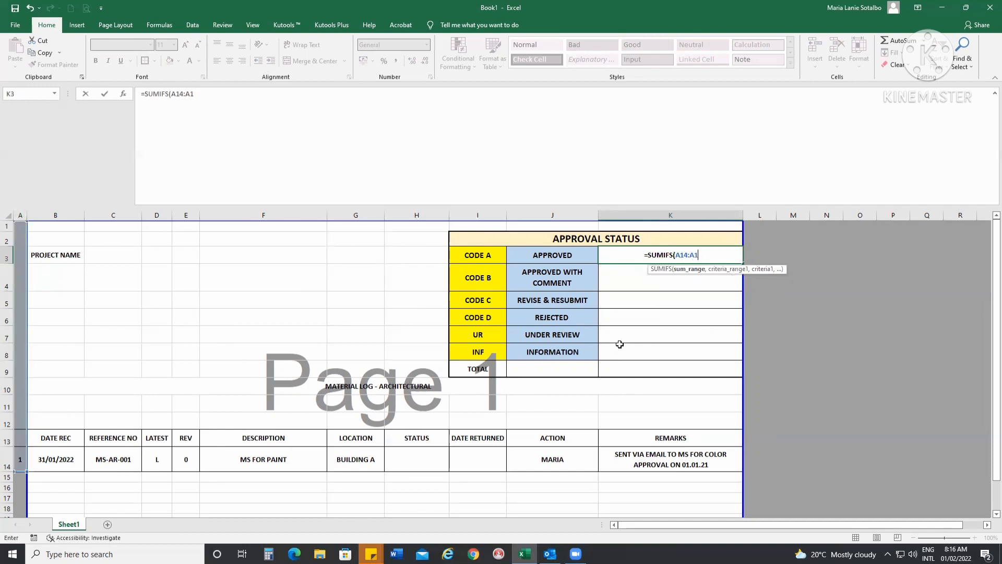
pyautogui.write('00,')
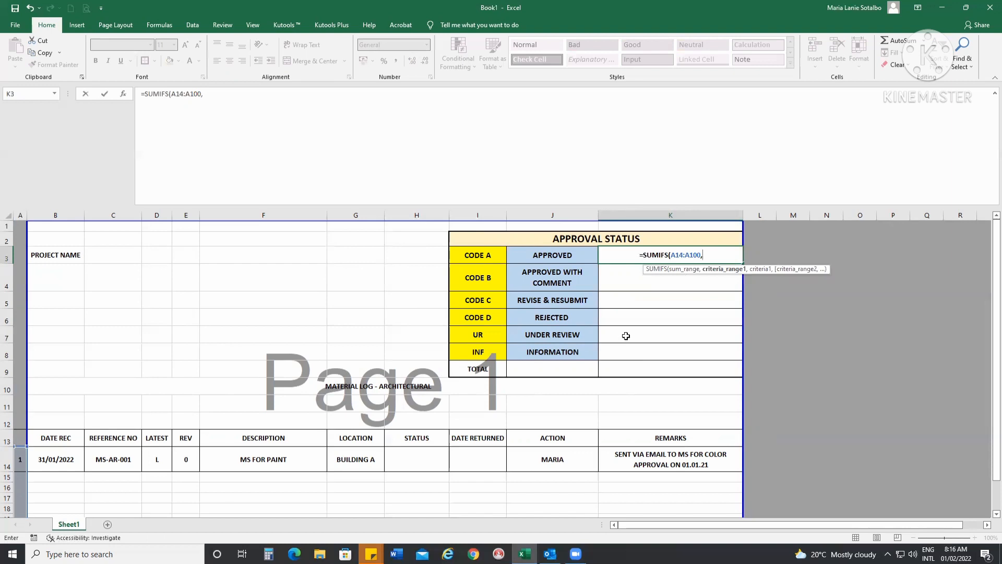
# - Add the first SUMIFS criterion to K3's formula, matching "L" in the LATEST range D14:D100
pyautogui.click(159, 458)
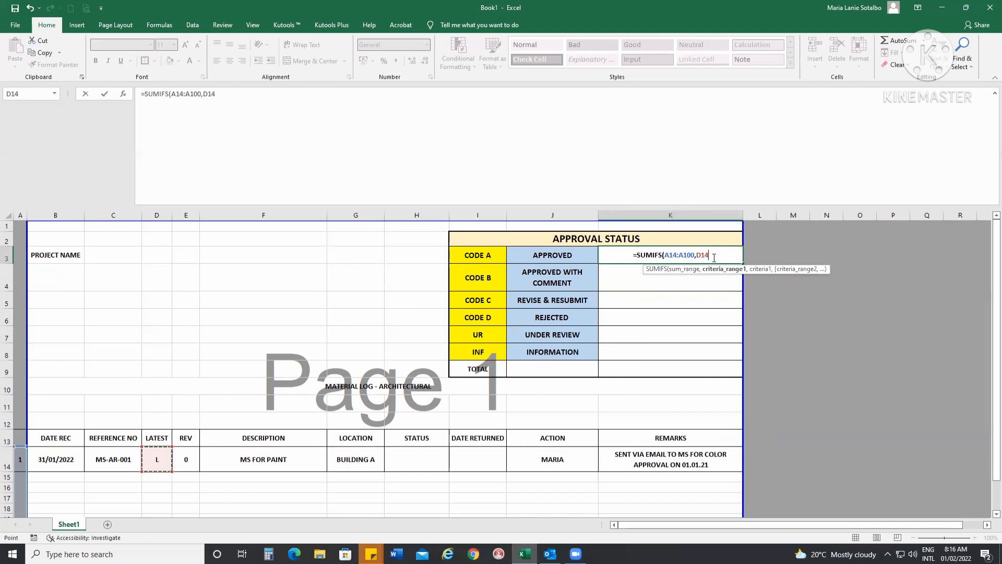
pyautogui.press('F8')
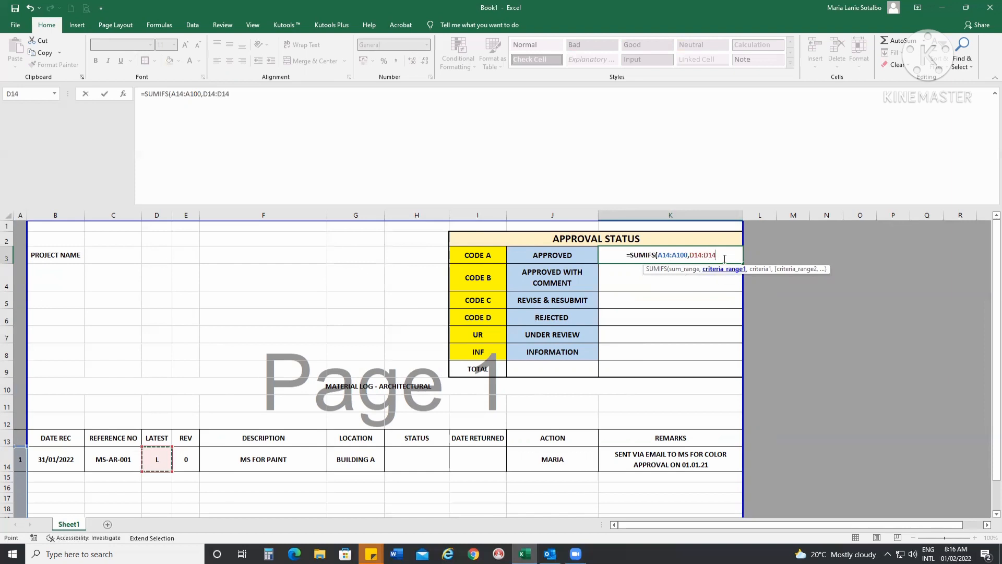
pyautogui.press('BackSpace')
pyautogui.write('00')
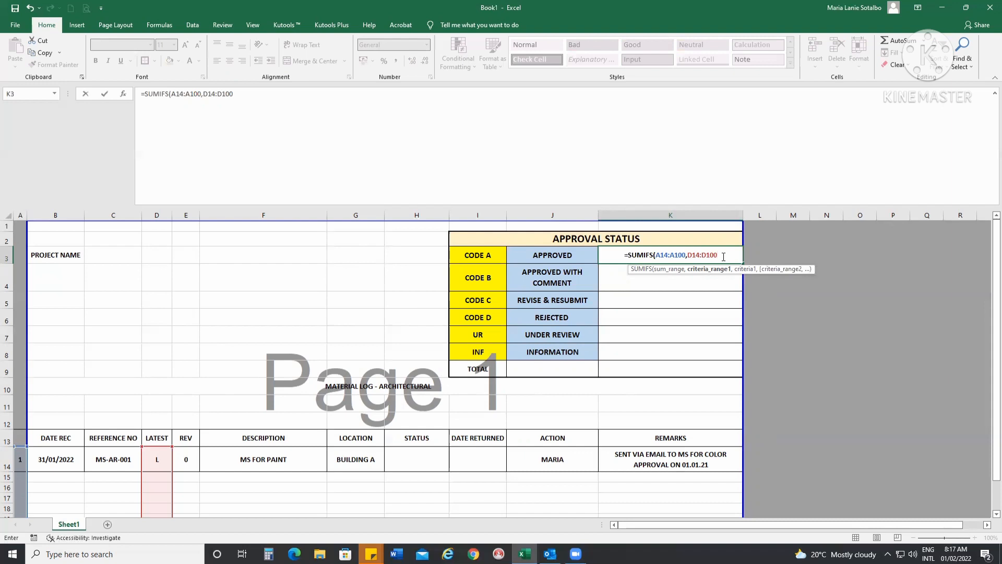
pyautogui.write(',')
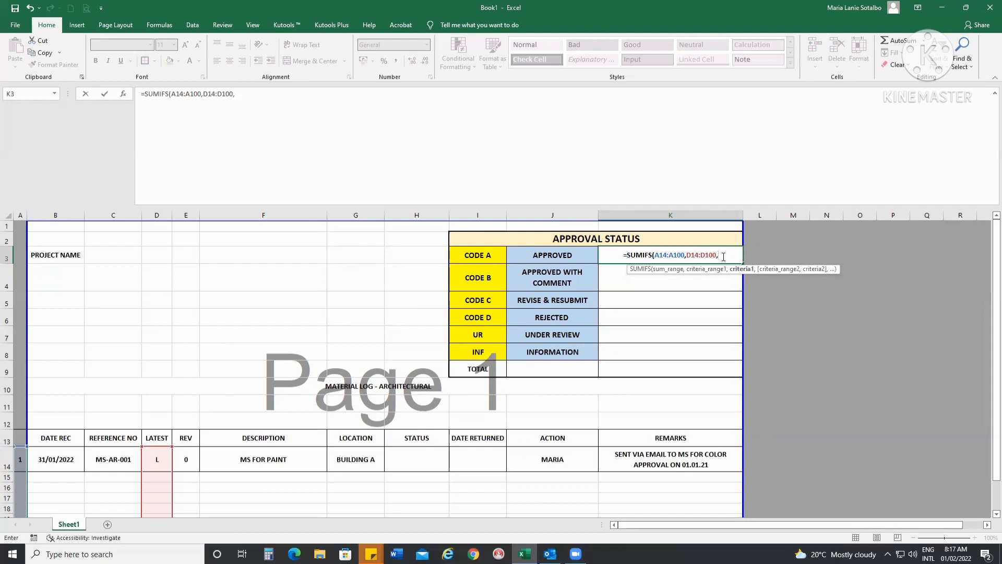
pyautogui.write('"L')
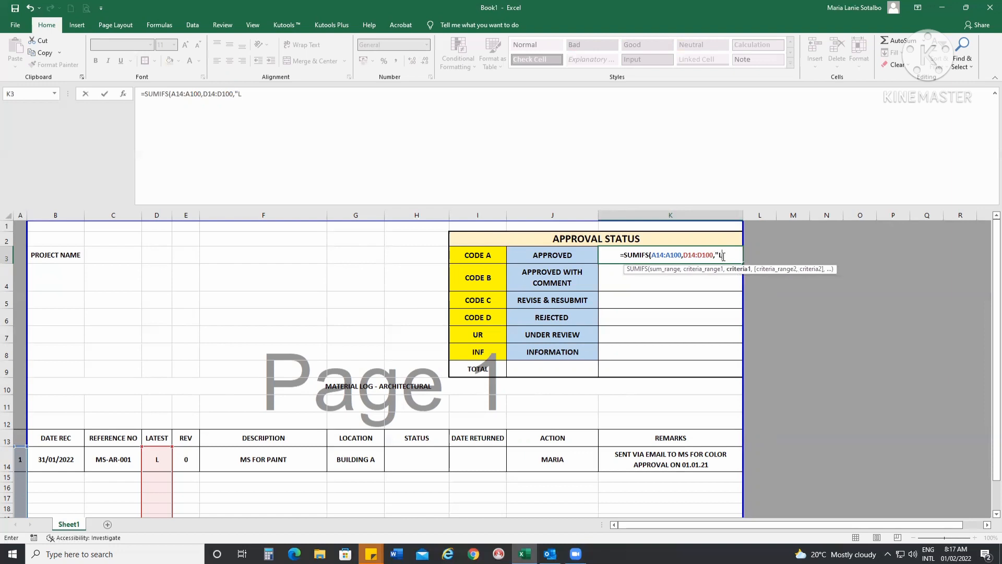
pyautogui.write('",')
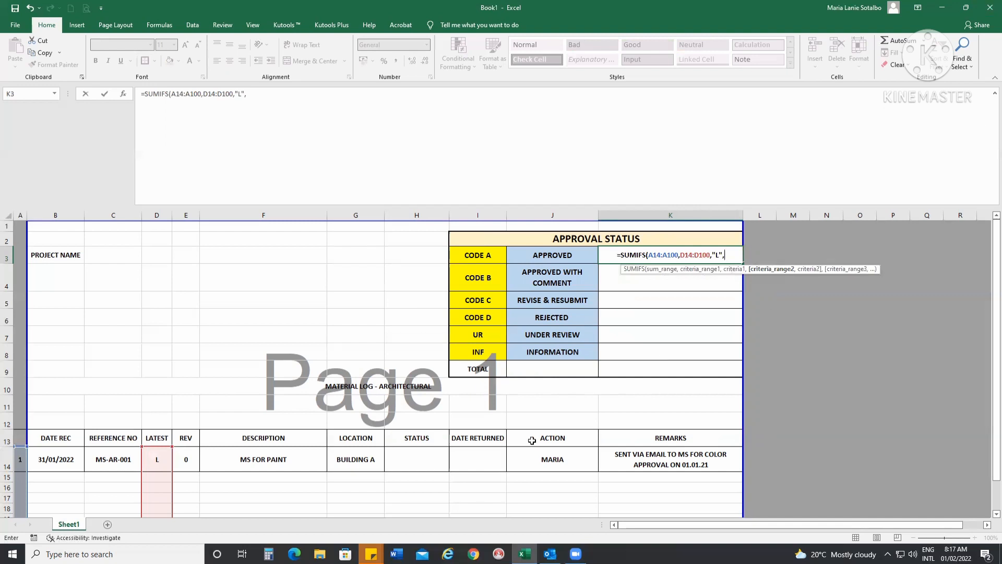
# - Complete K3's SUMIFS formula with a second criterion matching "=APPROVED" in the STATUS range H14:H100
pyautogui.click(424, 461)
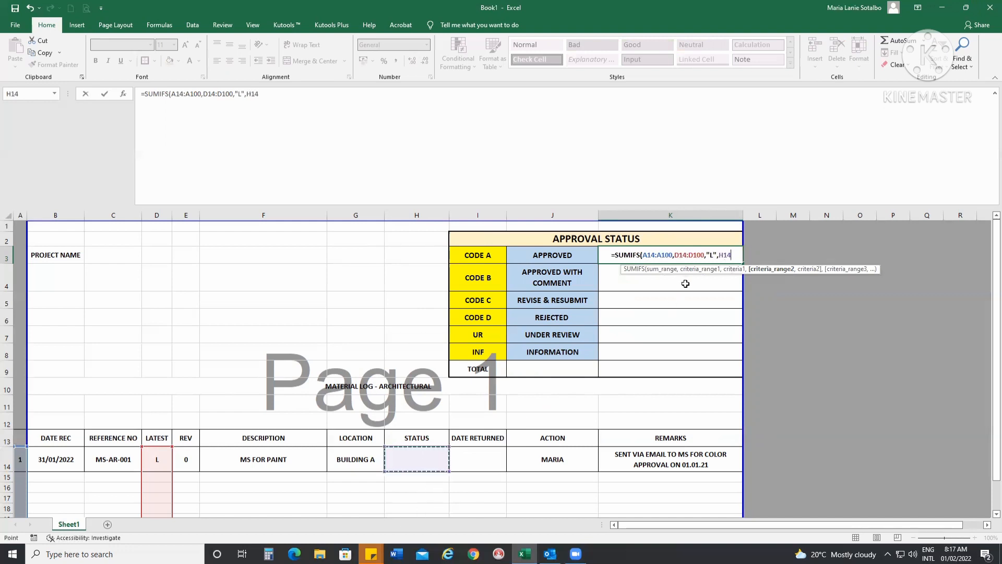
pyautogui.write(':H1')
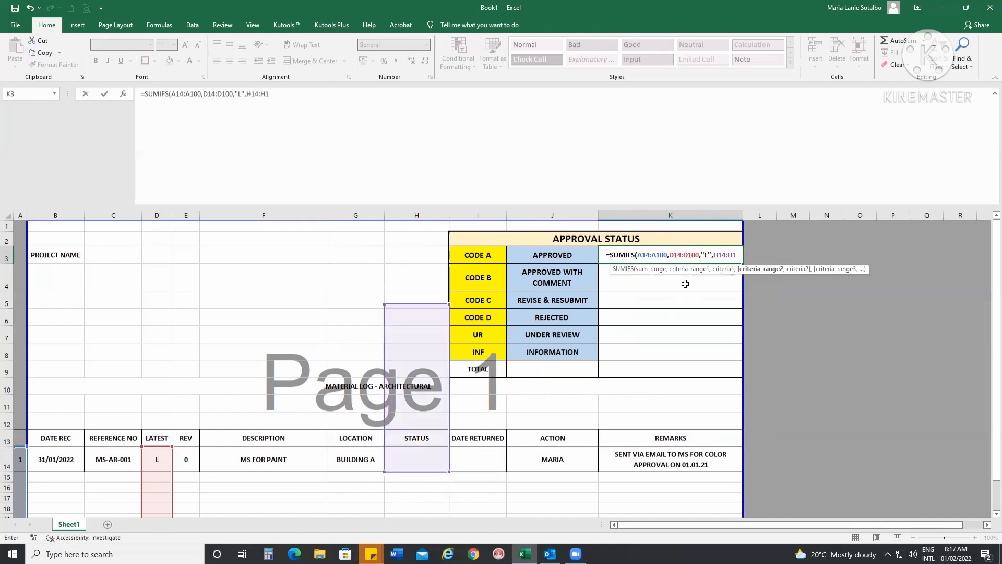
pyautogui.write('00')
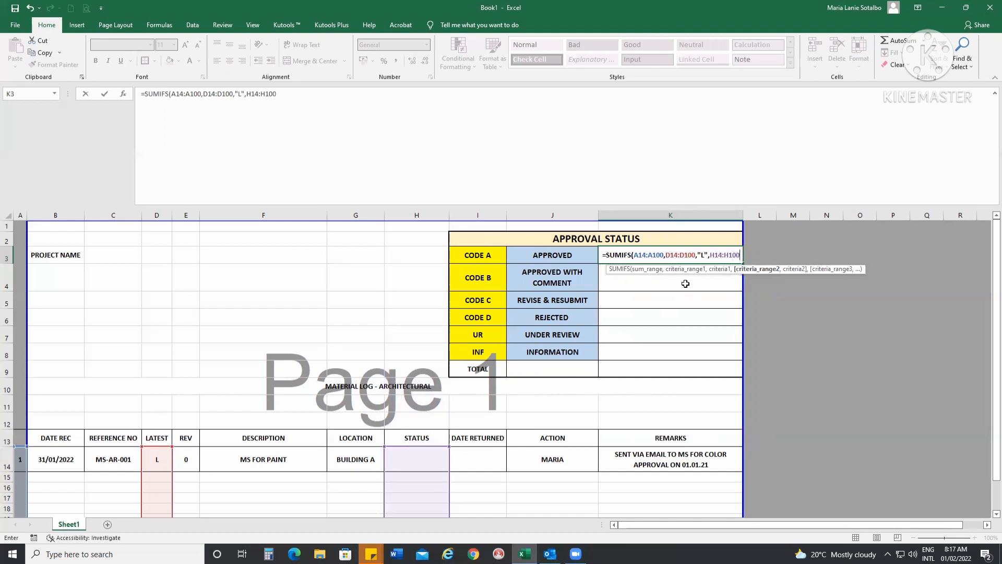
pyautogui.write(',')
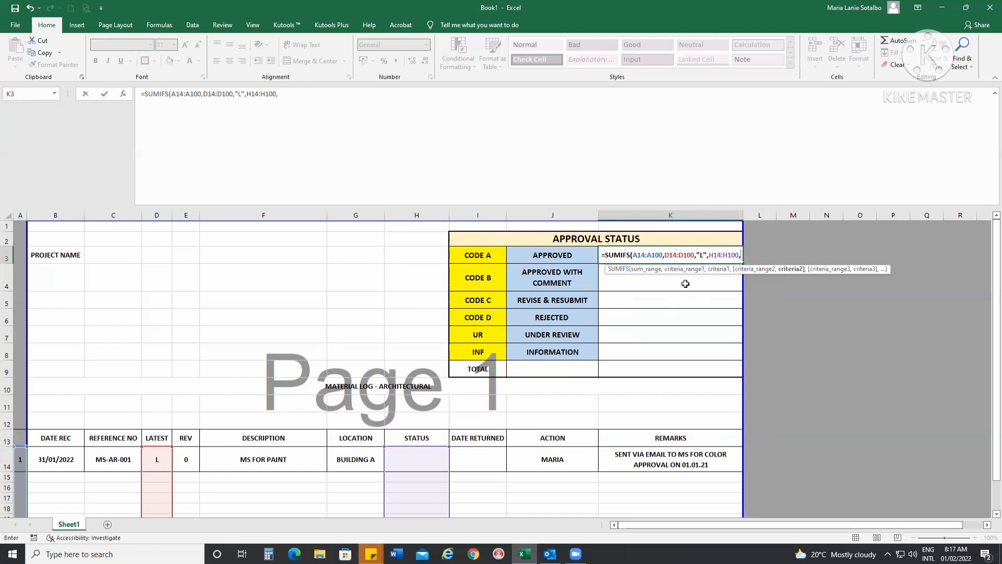
pyautogui.write('"=APPROVE')
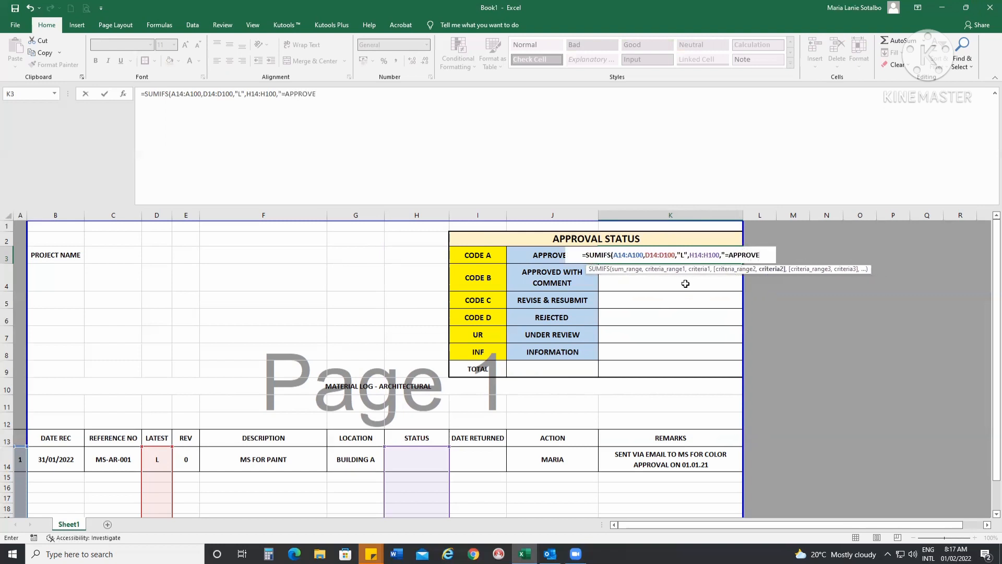
pyautogui.write('D')
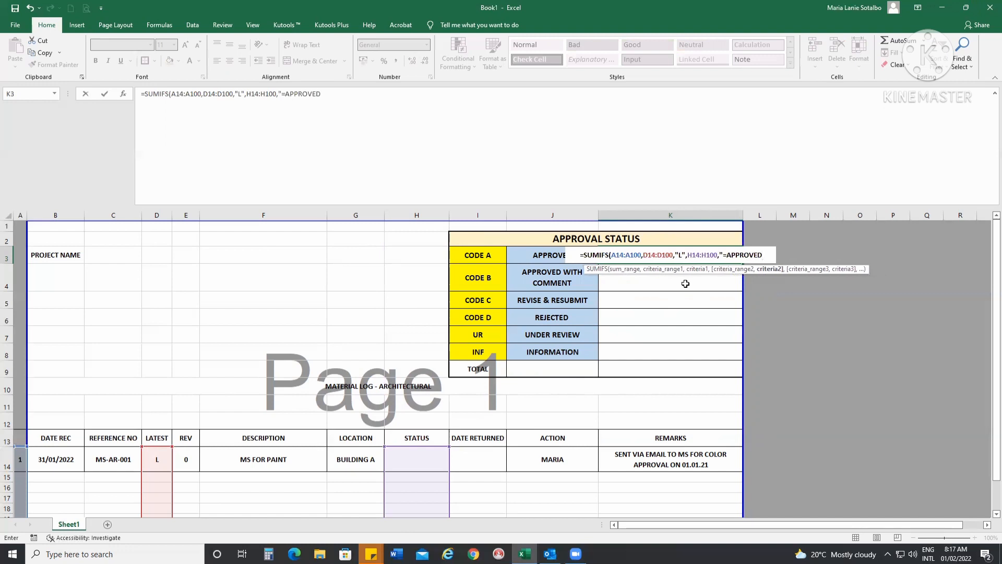
pyautogui.write('")')
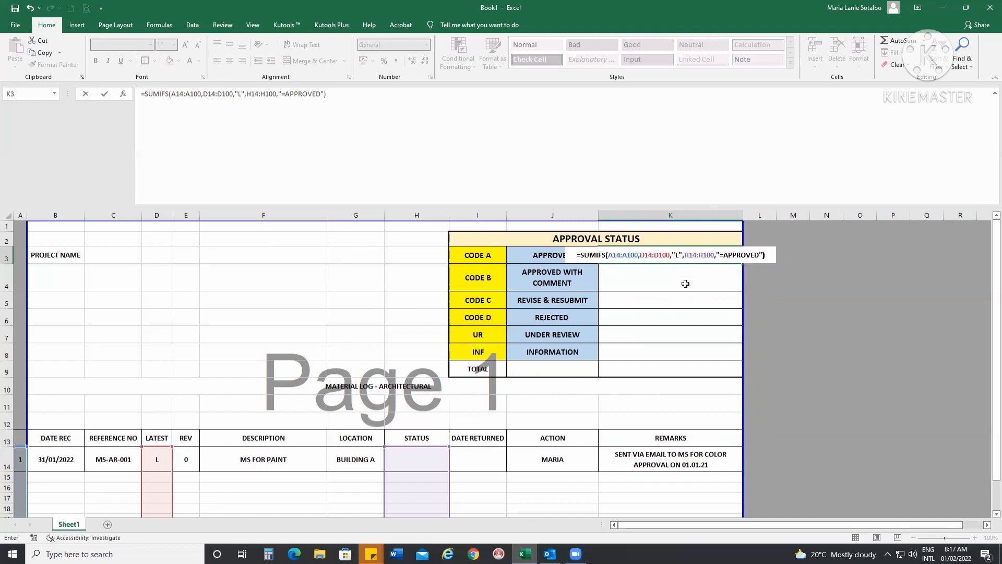
pyautogui.press('Return')
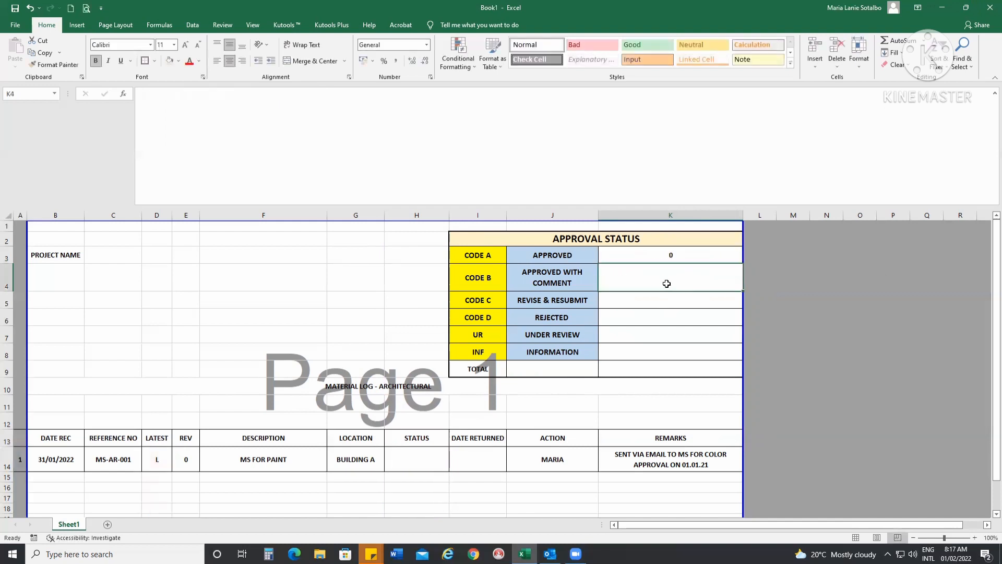
pyautogui.click(658, 258)
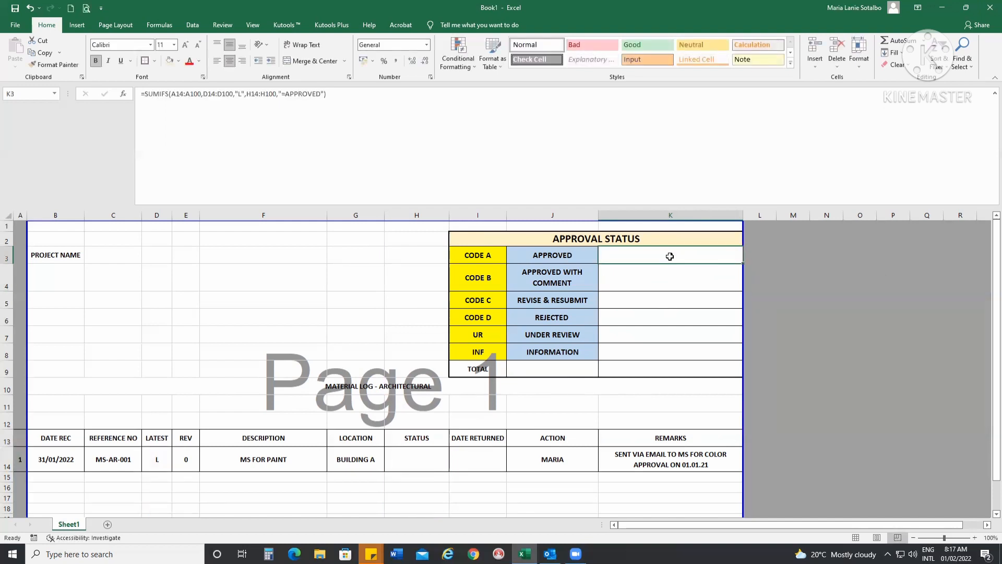
# - Copy the UNDER REVIEW text from J7 into the sample entry's STATUS cell H14
pyautogui.click(407, 464)
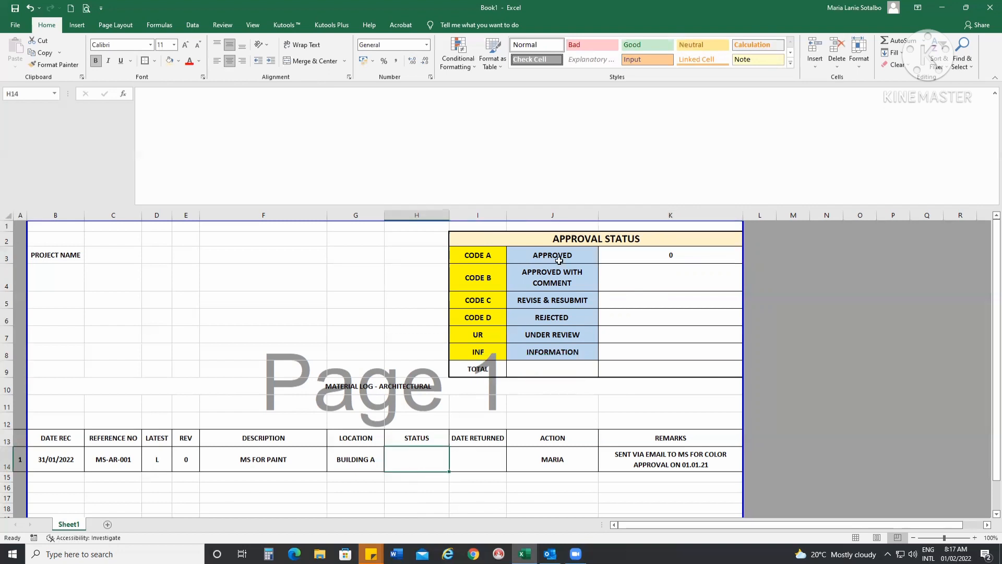
pyautogui.click(548, 333)
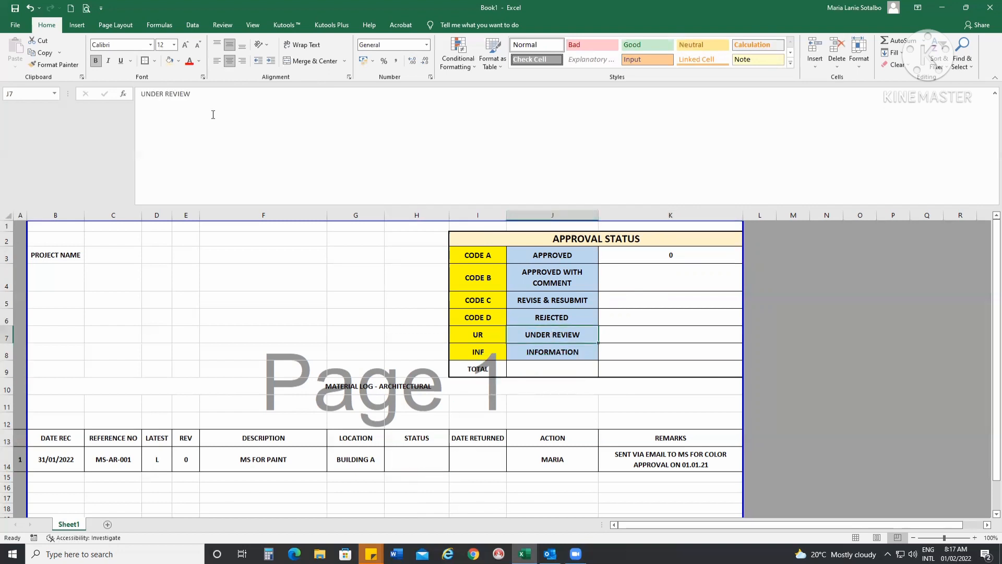
pyautogui.moveTo(197, 94); pyautogui.dragTo(129, 94)
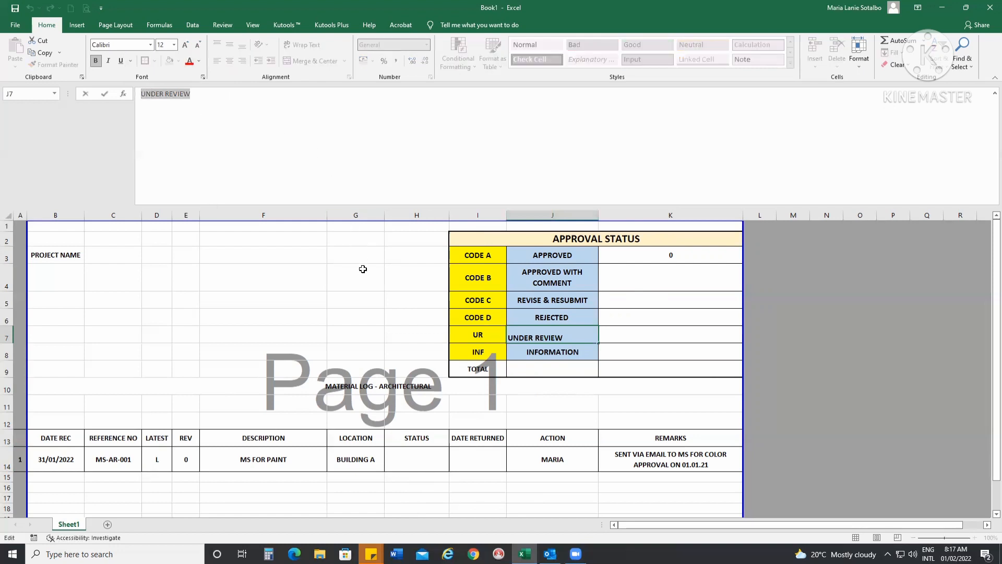
pyautogui.hotkey('ctrl', 'c')
pyautogui.click(428, 453)
pyautogui.hotkey('ctrl', 'v')
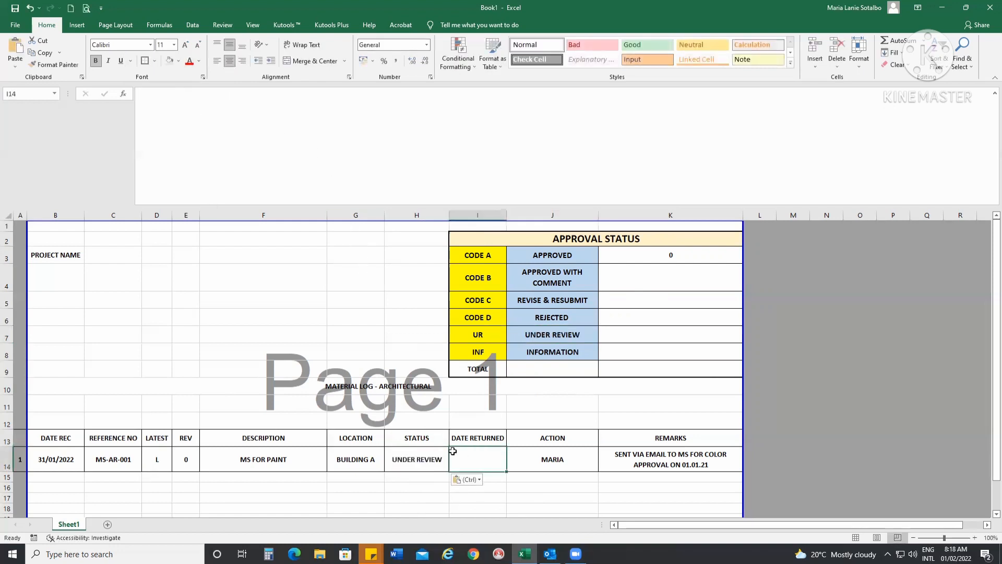
# - Fill K3's SUMIFS formula down through K8 and add a SUM of K3:K8 in the TOTAL row's cell K9
pyautogui.click(665, 256)
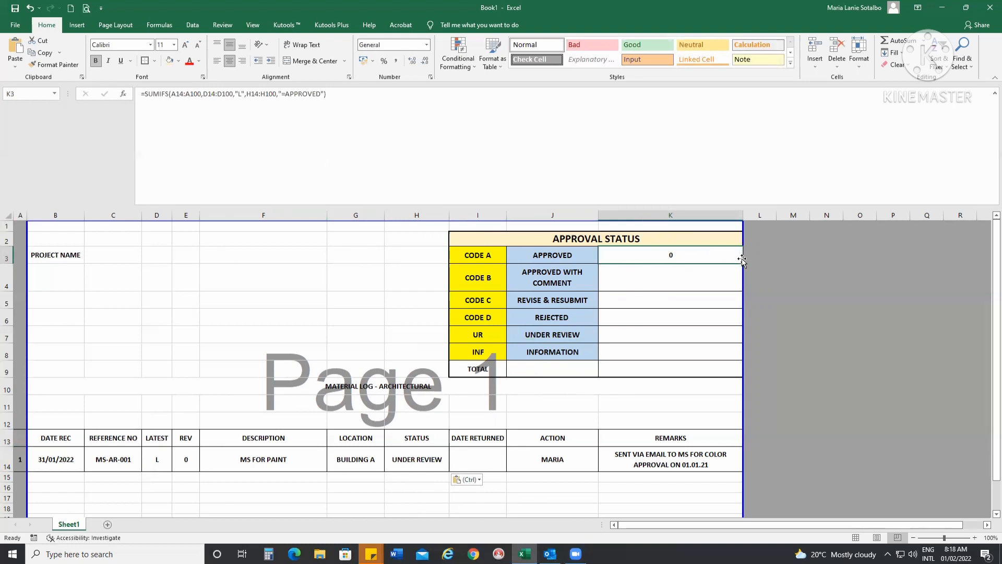
pyautogui.moveTo(744, 265); pyautogui.dragTo(734, 355)
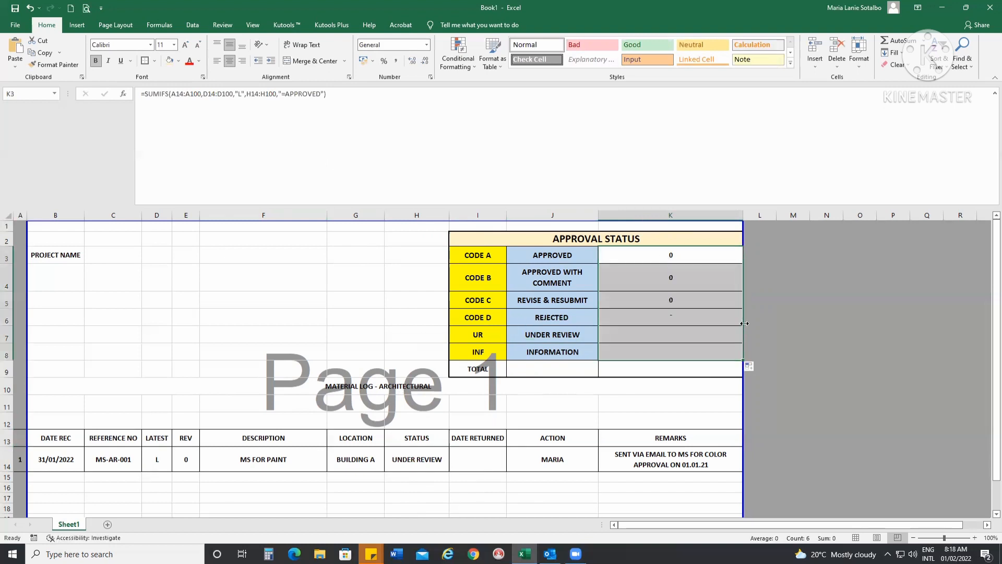
pyautogui.click(679, 365)
pyautogui.write('=SUM(')
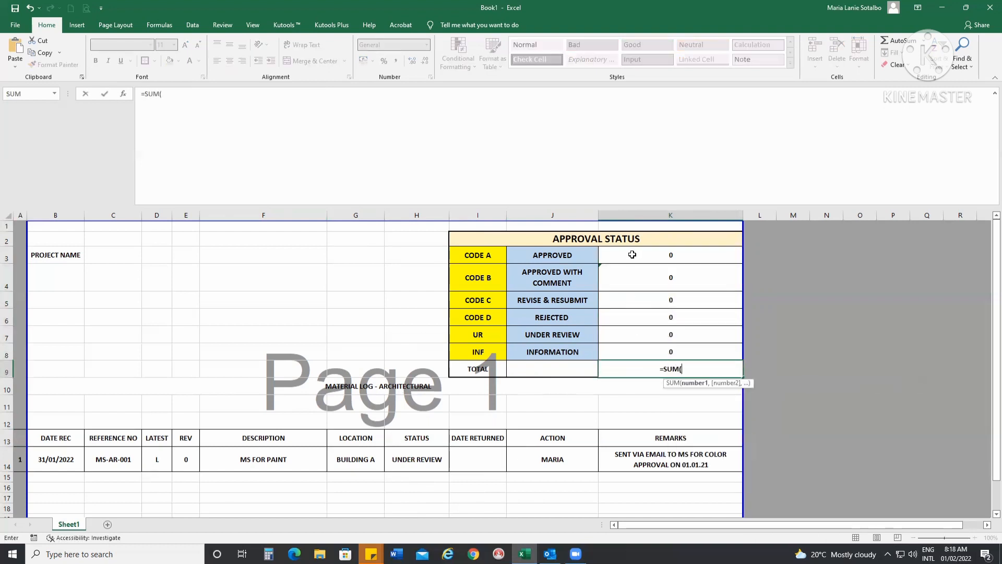
pyautogui.moveTo(633, 254); pyautogui.dragTo(631, 351)
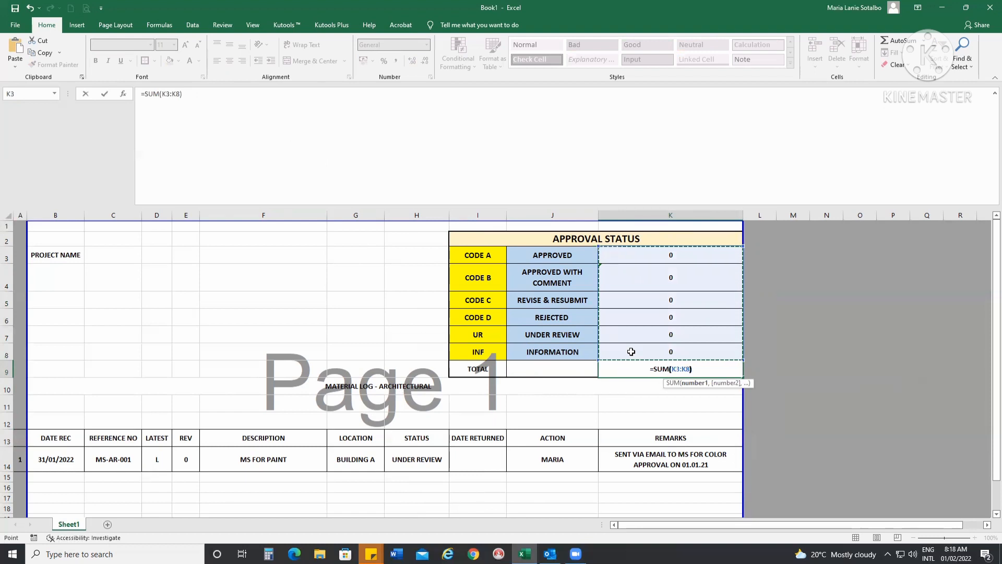
pyautogui.press('Return')
pyautogui.click(678, 355)
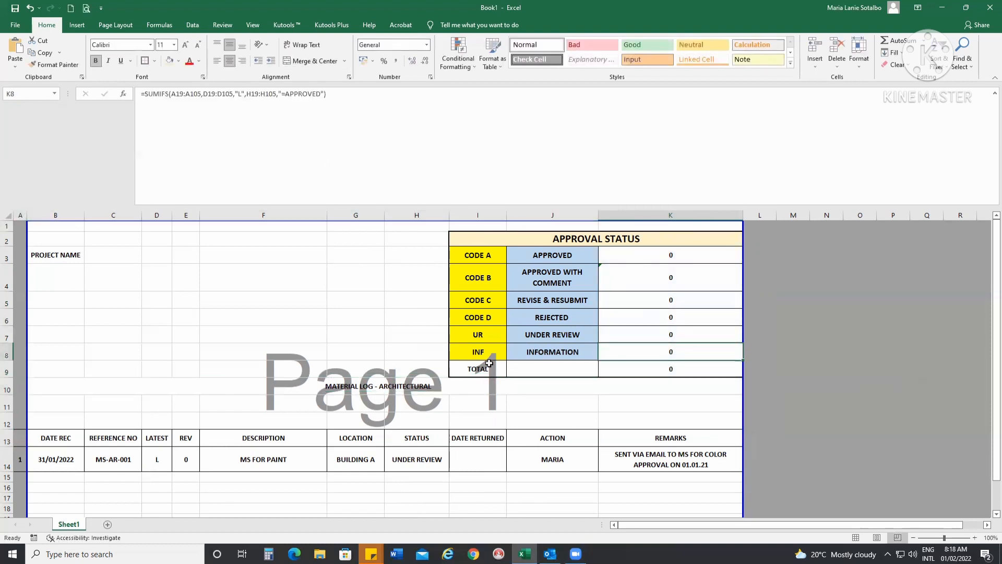
# - Shade the TOTAL row I9:K9 of the approval status table light orange
pyautogui.moveTo(480, 367); pyautogui.dragTo(685, 372)
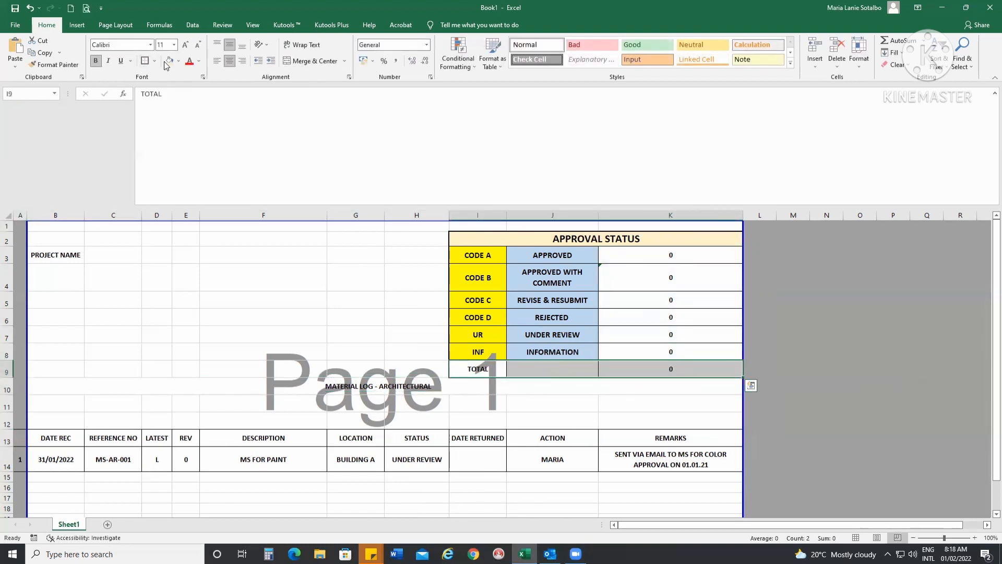
pyautogui.click(179, 61)
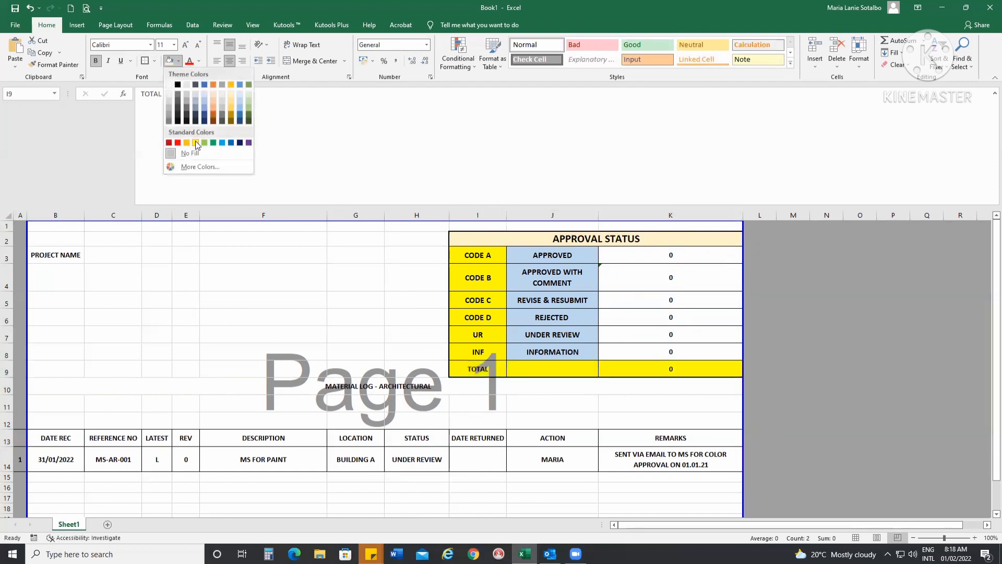
pyautogui.click(212, 98)
pyautogui.click(609, 332)
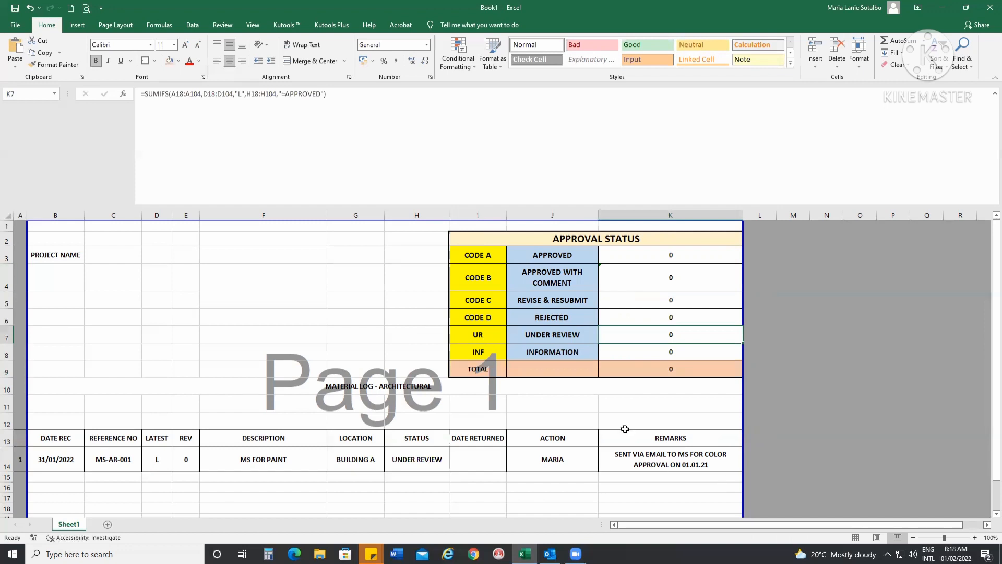
# - Compare the row ranges in the SUMIFS formulas in K3 through K6 of the approval status table
pyautogui.click(672, 260)
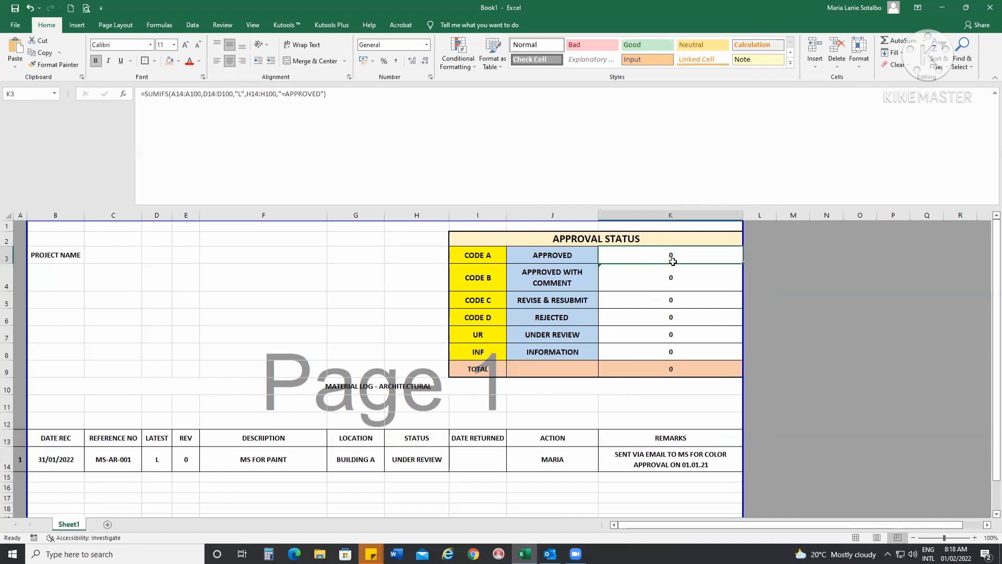
pyautogui.click(692, 276)
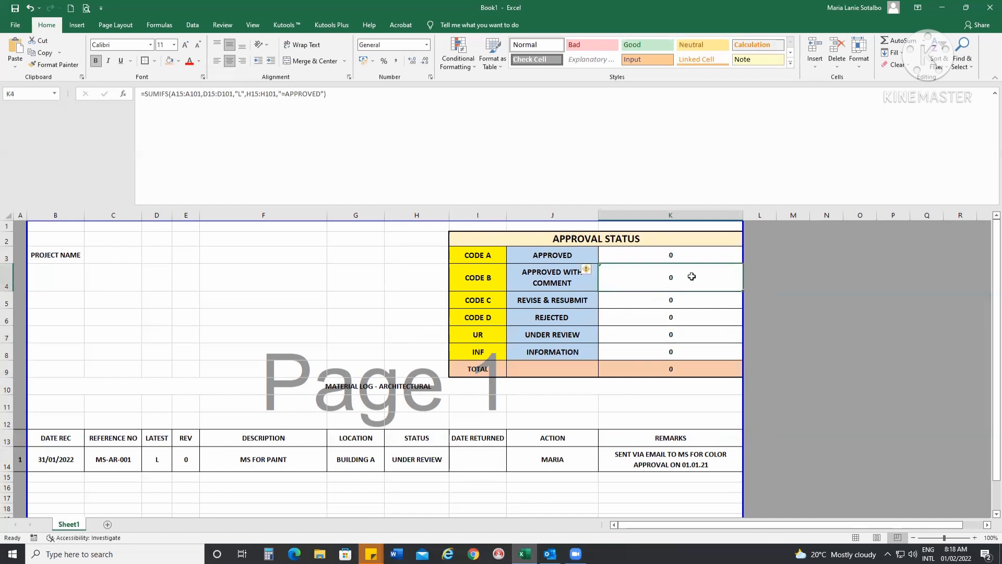
pyautogui.click(656, 259)
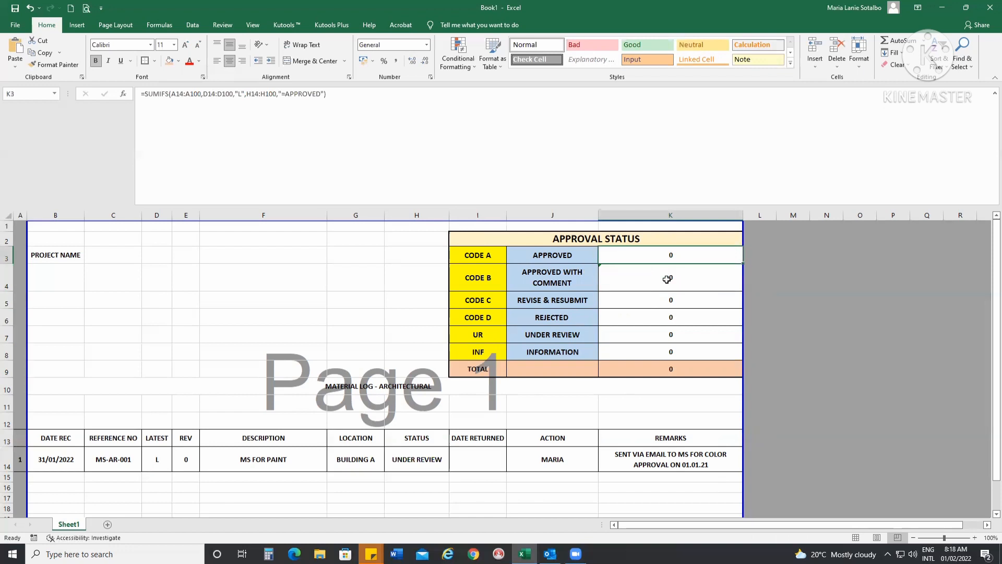
pyautogui.click(668, 279)
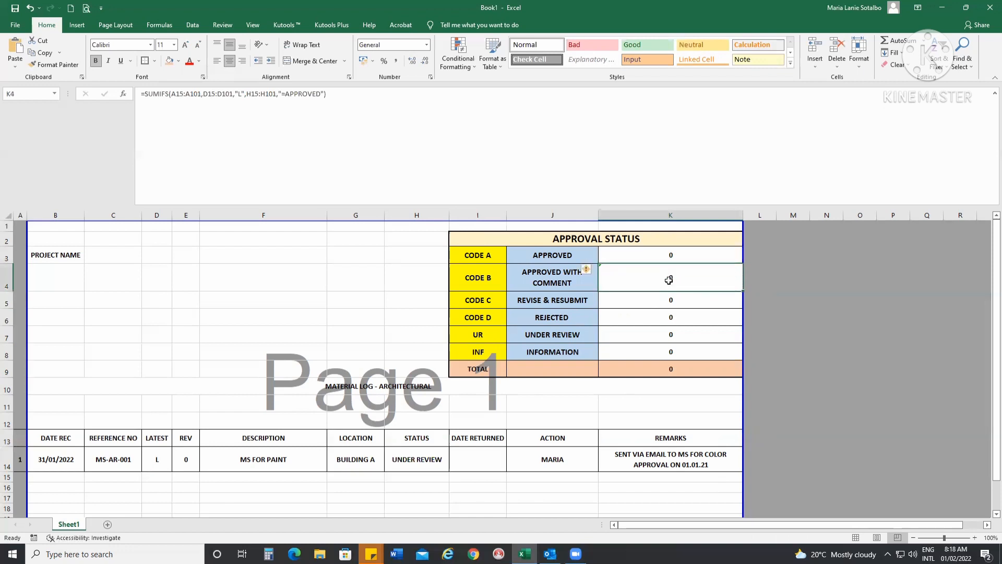
pyautogui.click(671, 300)
pyautogui.click(671, 318)
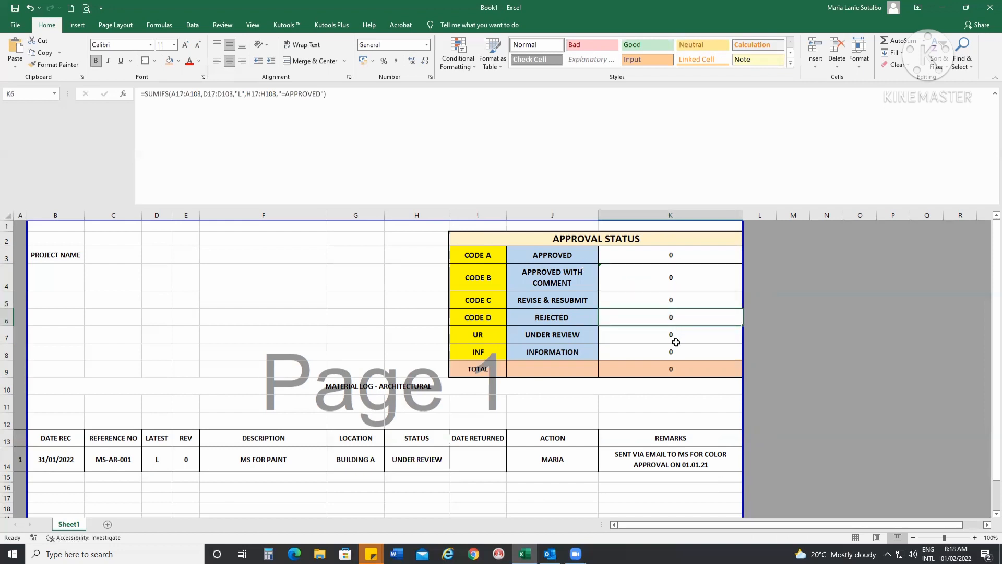
# - Edit K4's SUMIFS formula so its ranges start at row 14: A14:A101, D14:D101 and H14:H101
pyautogui.click(669, 267)
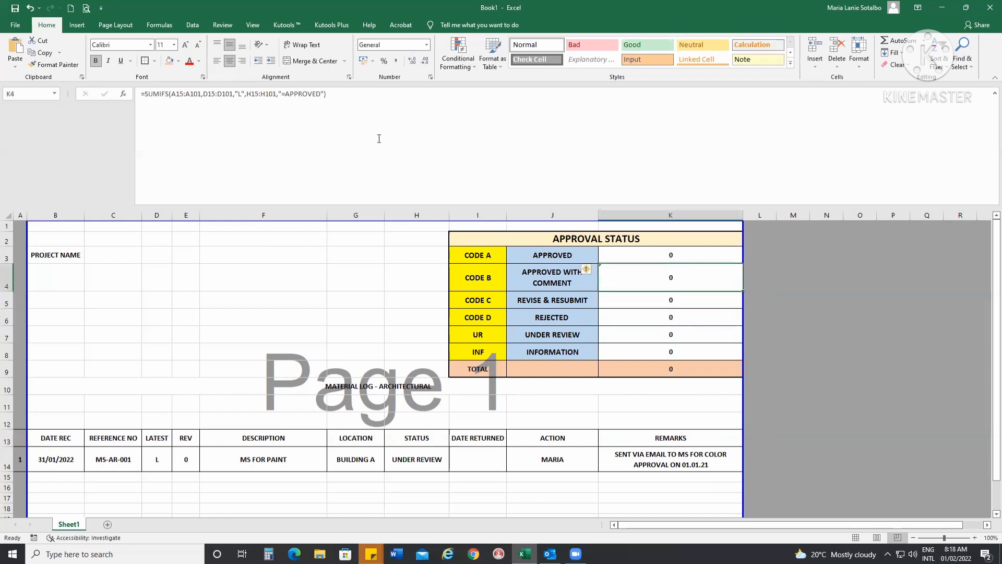
pyautogui.click(184, 94)
pyautogui.press('BackSpace')
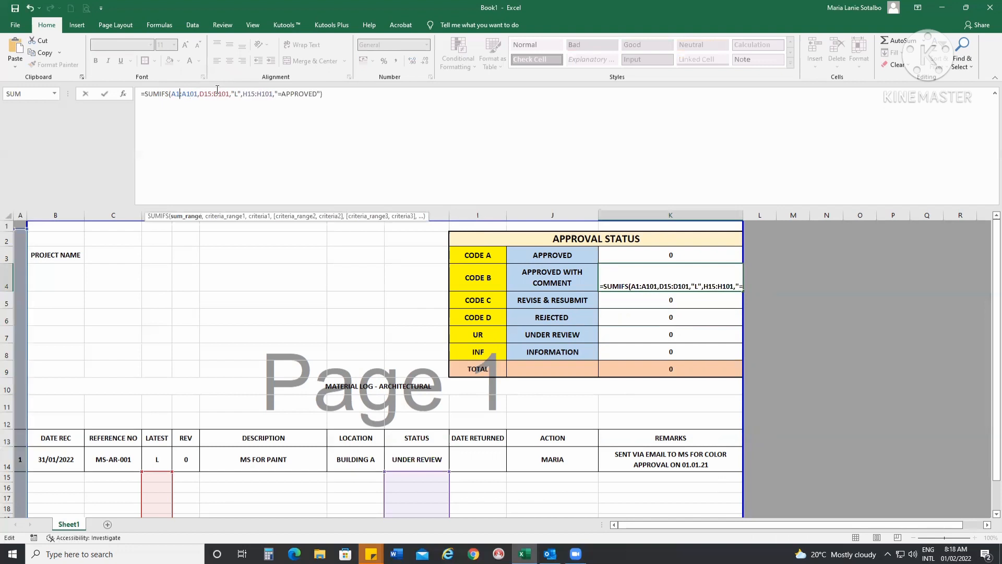
pyautogui.write('4')
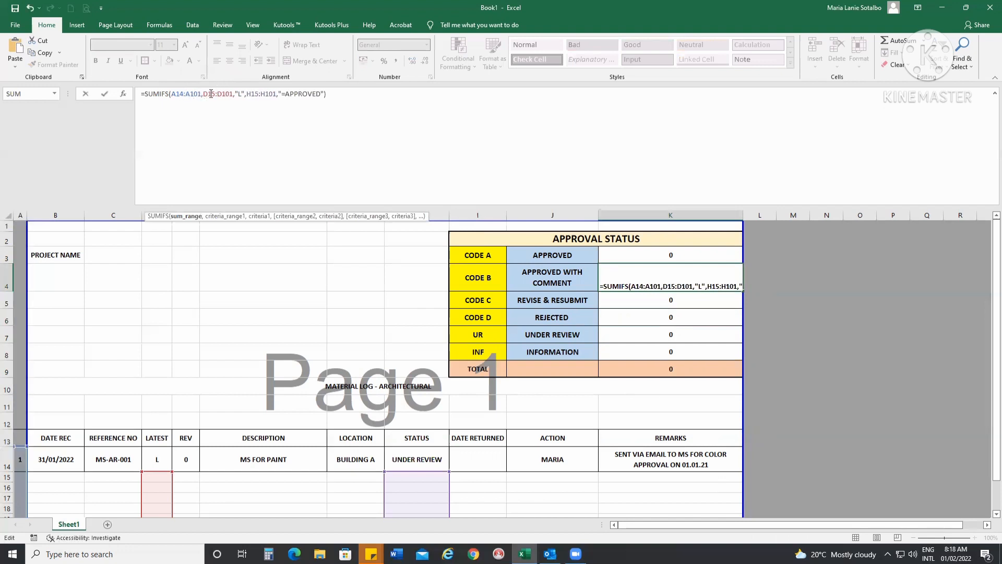
pyautogui.click(215, 94)
pyautogui.press('BackSpace')
pyautogui.write('4')
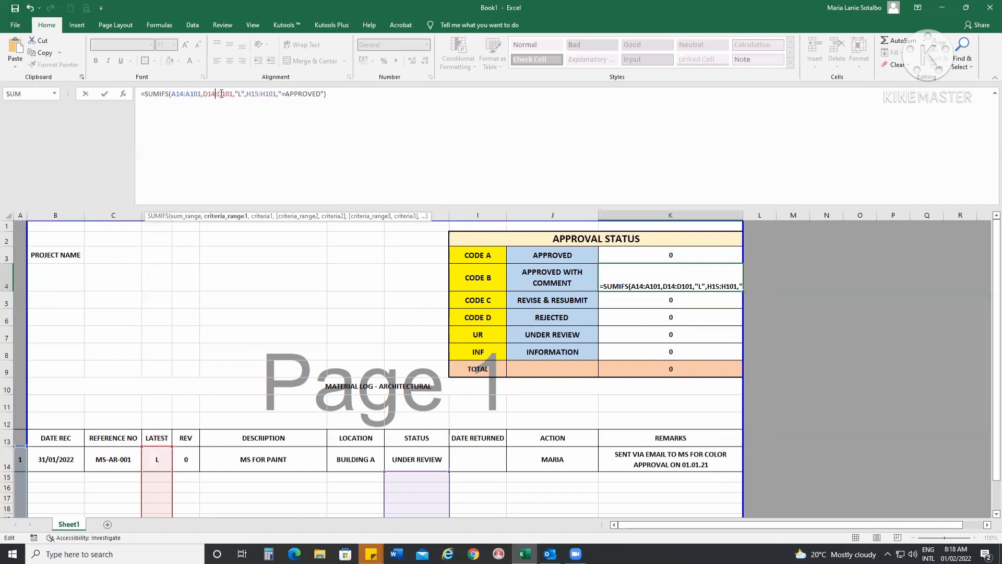
pyautogui.click(257, 94)
pyautogui.press('BackSpace')
pyautogui.write('4')
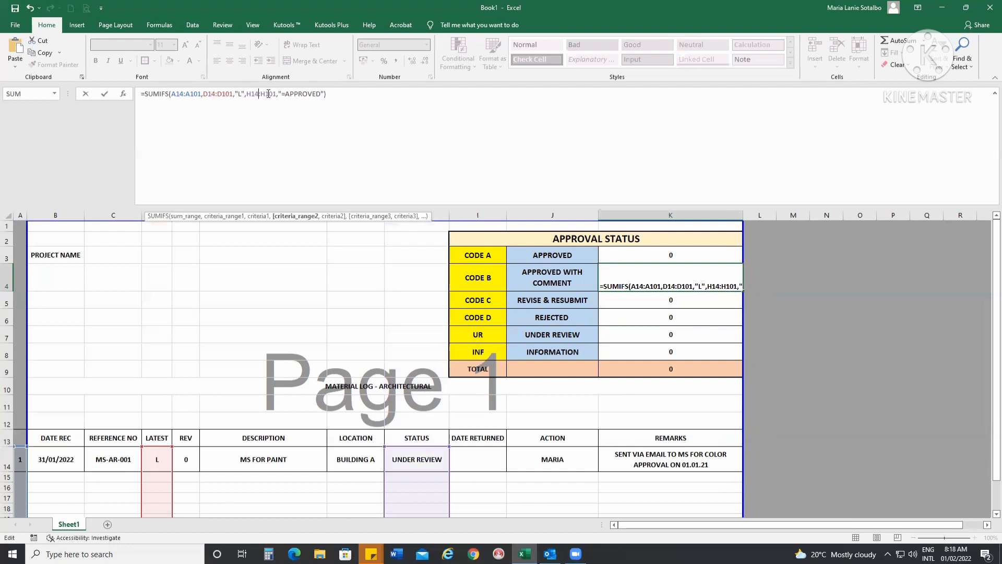
pyautogui.press('Return')
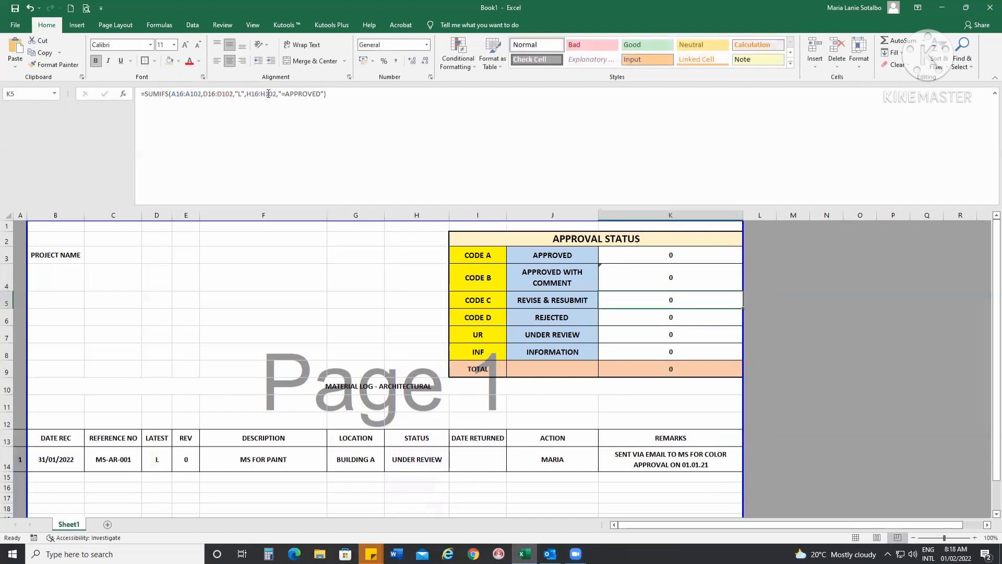
# - Edit K5's SUMIFS formula so its ranges start at row 14: A14:A102, D14:D102 and H14:H102
pyautogui.click(179, 94)
pyautogui.press('BackSpace')
pyautogui.write('4')
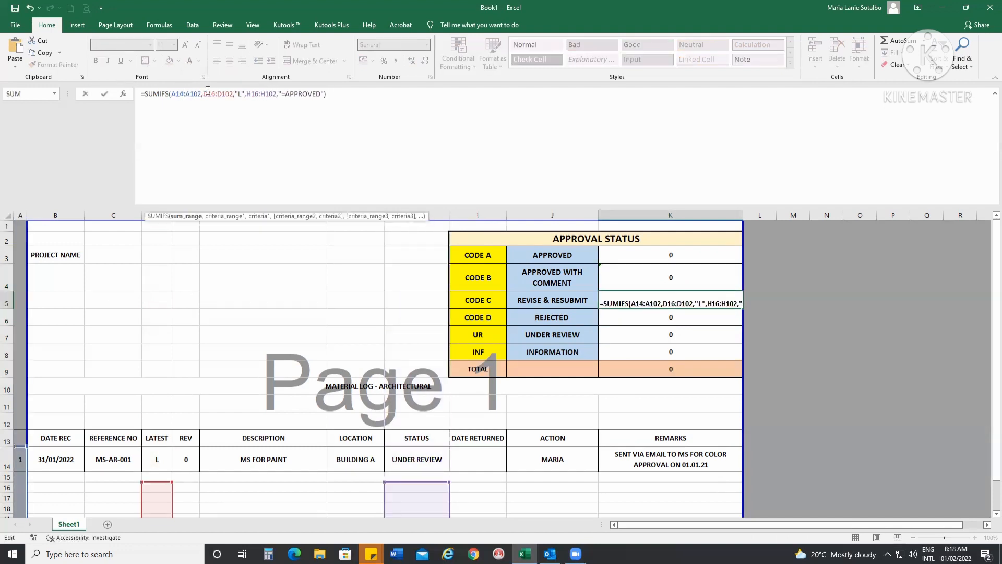
pyautogui.click(211, 93)
pyautogui.press('Delete')
pyautogui.write('4')
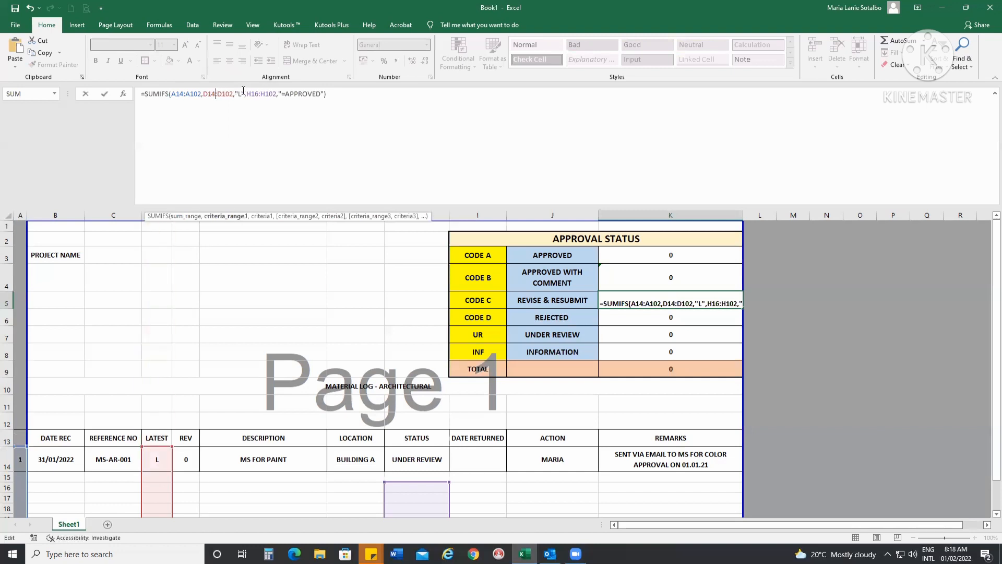
pyautogui.moveTo(256, 94); pyautogui.dragTo(259, 94)
pyautogui.press('Delete')
pyautogui.write('4')
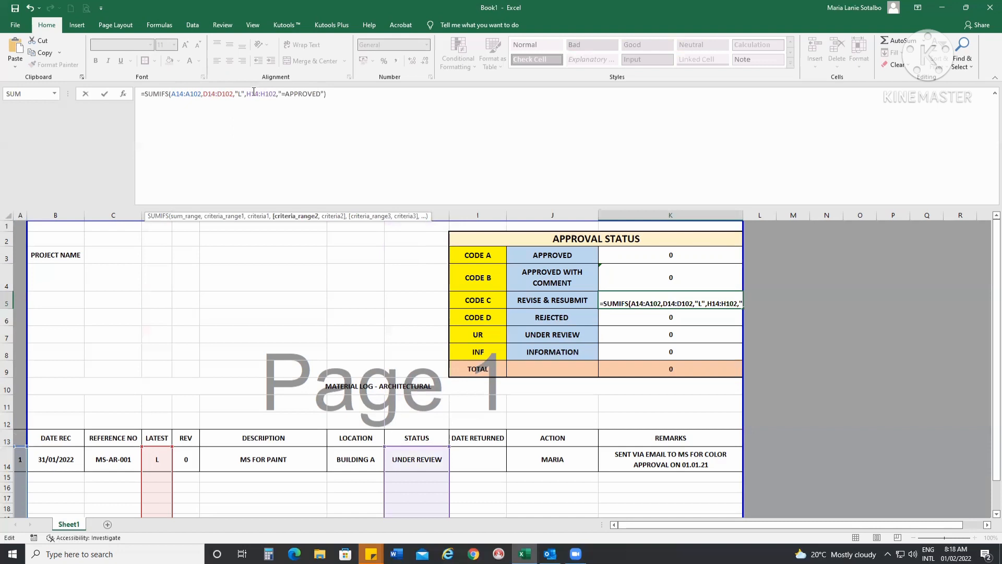
pyautogui.press('Return')
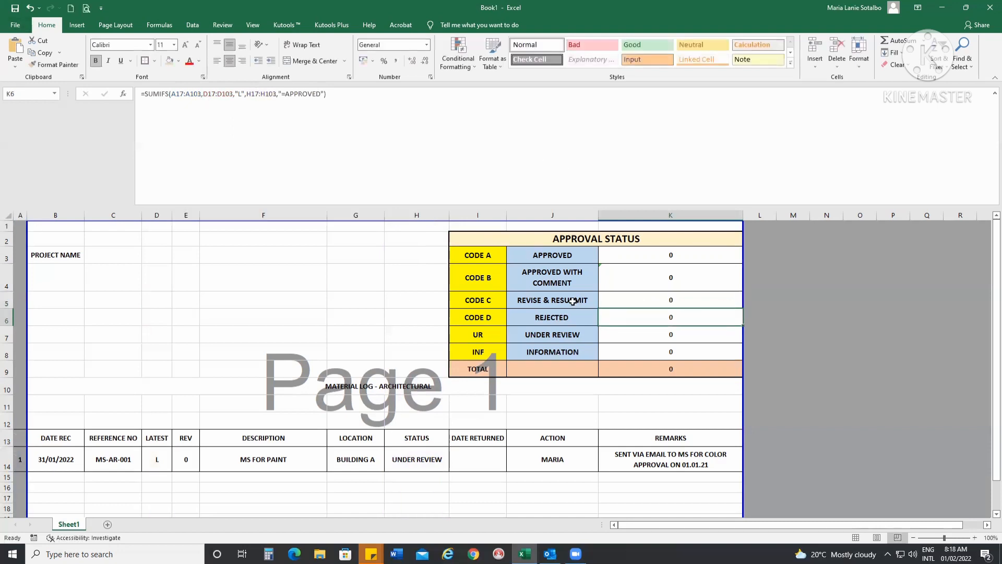
# - Edit K6's SUMIFS formula so its ranges start at row 14: A14:A103, D14:D103 and H14:H103
pyautogui.click(181, 94)
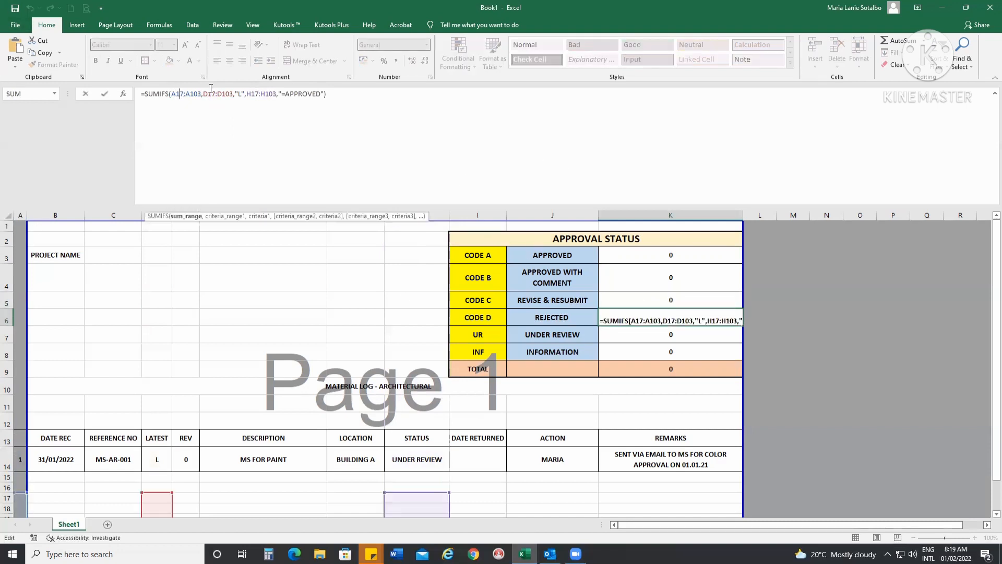
pyautogui.press('BackSpace')
pyautogui.write('4')
pyautogui.click(215, 94)
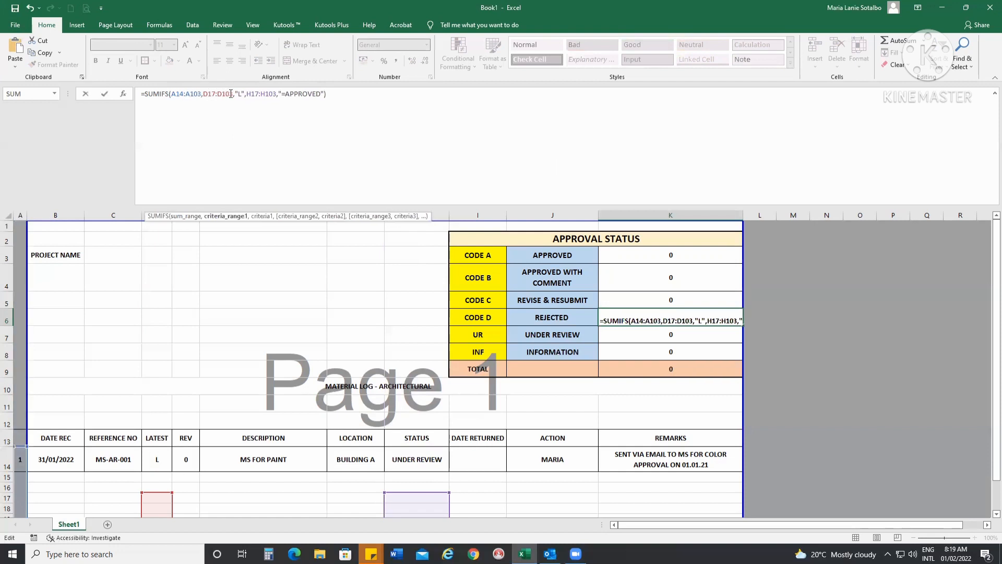
pyautogui.press('BackSpace')
pyautogui.write('4')
pyautogui.click(255, 94)
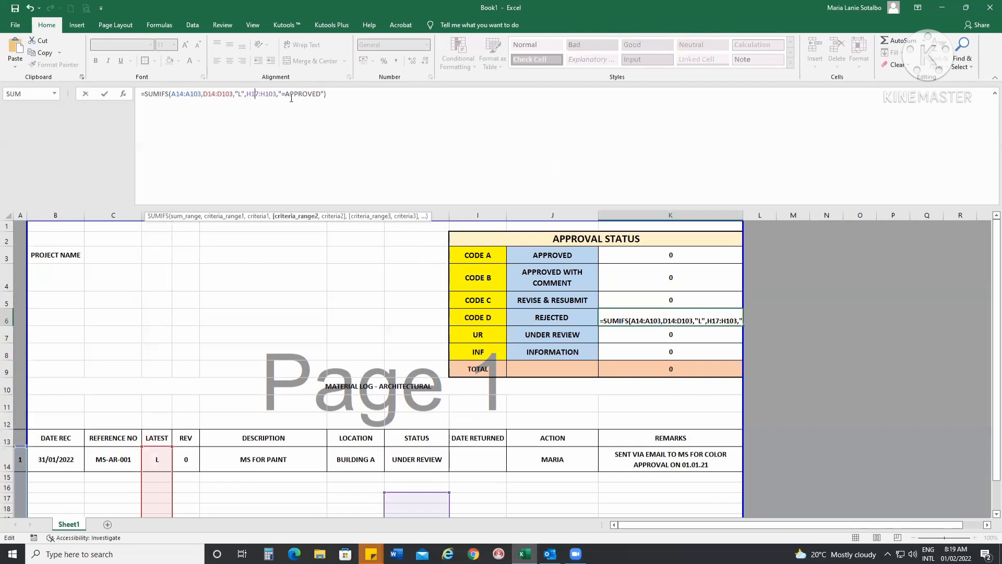
pyautogui.press('Delete')
pyautogui.write('4')
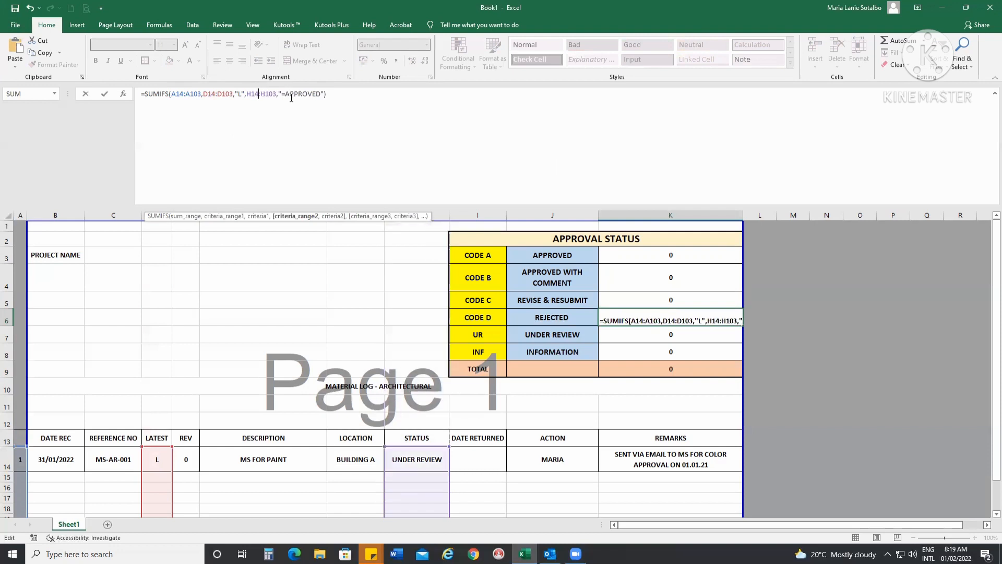
# - Set the status criterion in K4's SUMIFS formula to "=APPROVED WITH COMMENT"
pyautogui.click(694, 279)
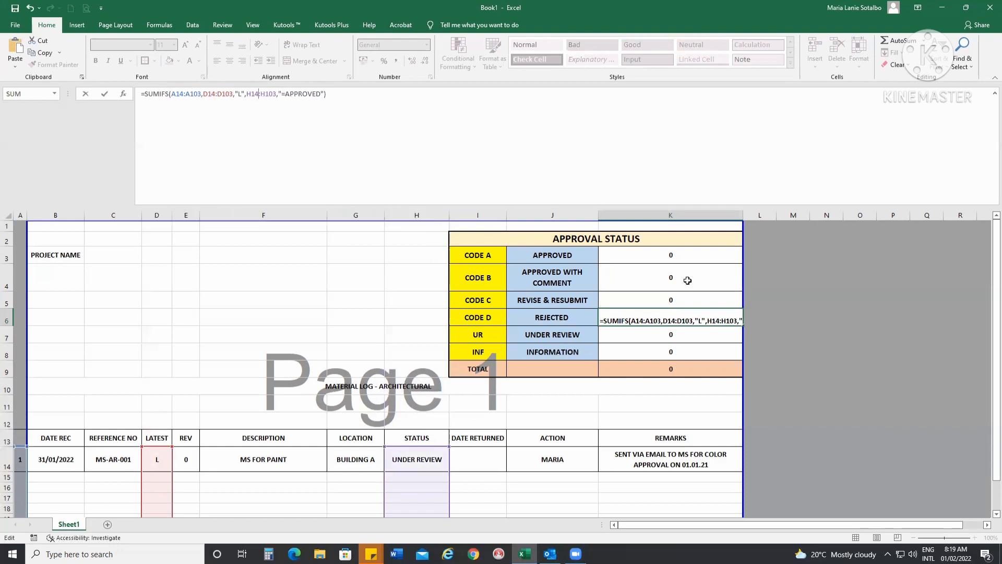
pyautogui.click(333, 94)
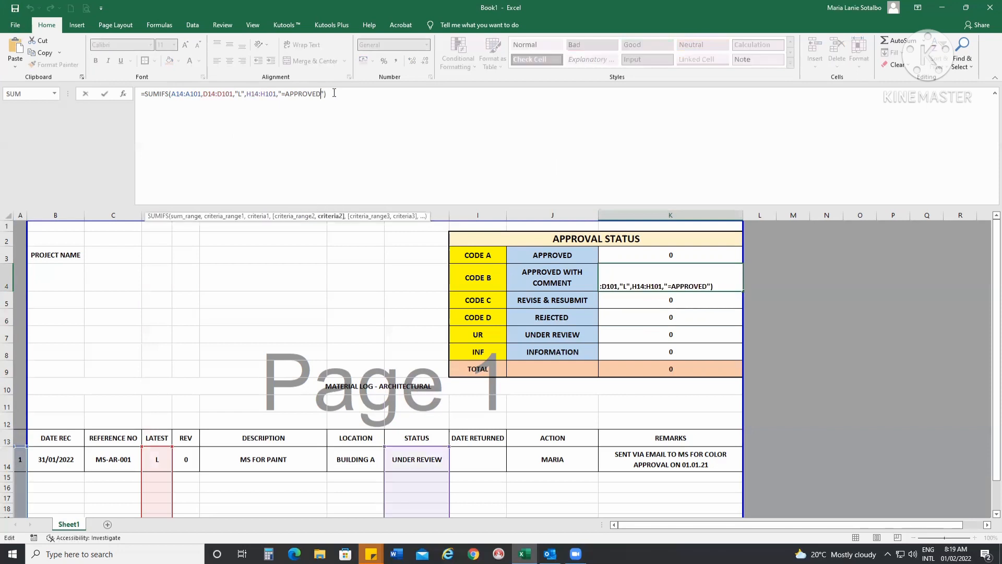
pyautogui.write('WITH COMMENT')
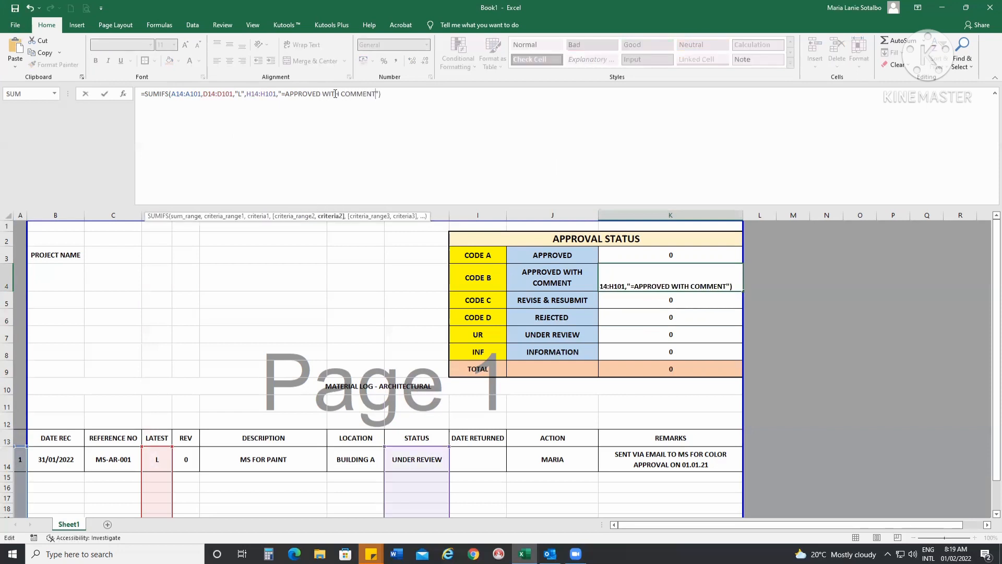
pyautogui.press('Return')
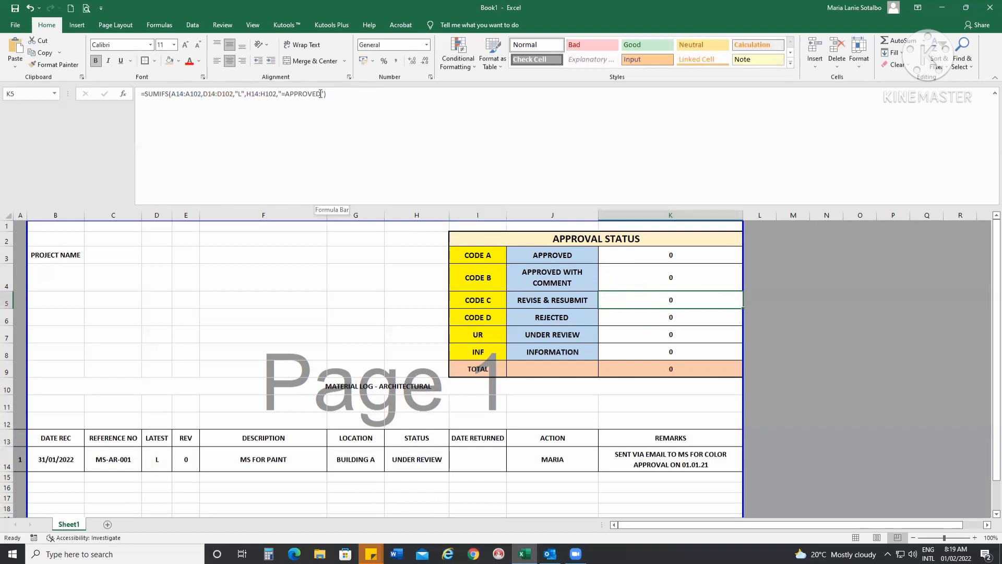
# - Set the status criterion in K5's SUMIFS formula to "=REVISE AND RESUBMIT"
pyautogui.moveTo(285, 94); pyautogui.dragTo(317, 94)
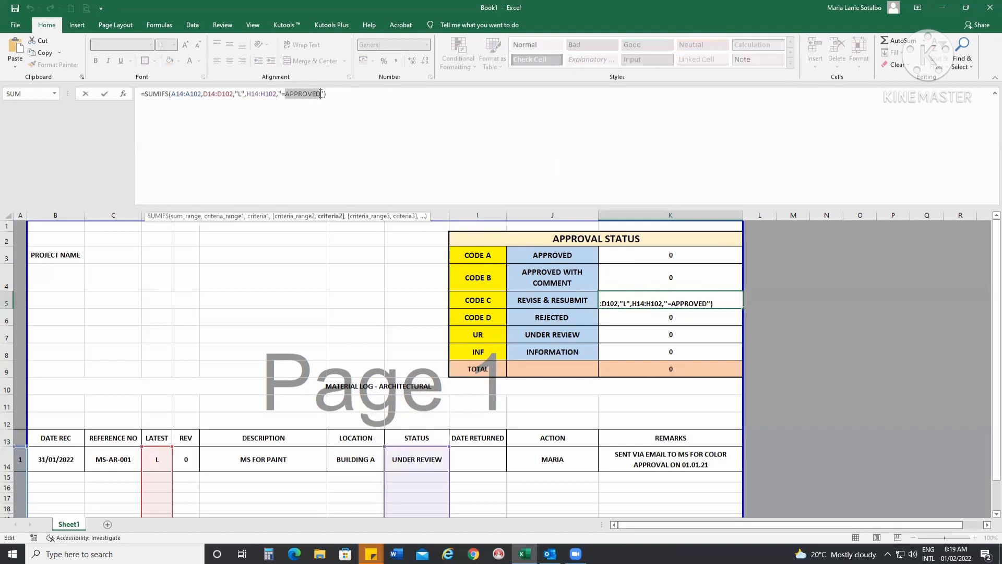
pyautogui.write('REVISE AND RESUBMT')
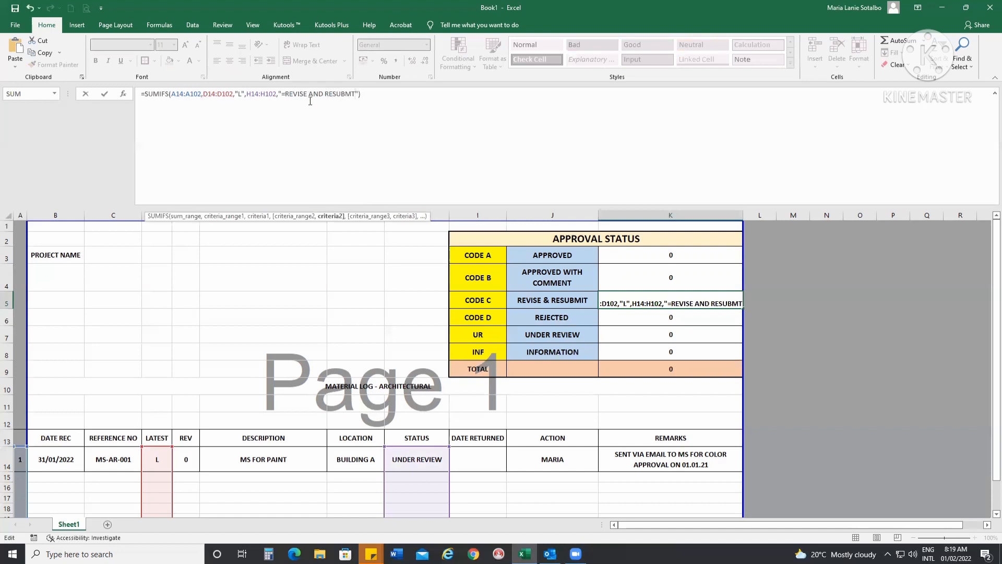
pyautogui.press('Left')
pyautogui.write('I')
pyautogui.press('Return')
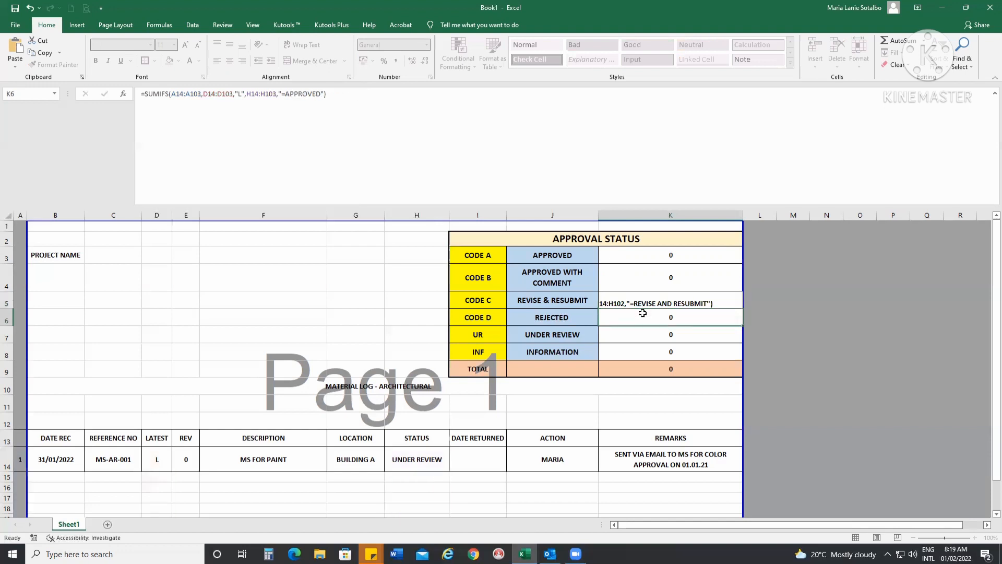
# - Set the status criterion in K6's SUMIFS formula to "=REJECTED"
pyautogui.moveTo(287, 94); pyautogui.dragTo(320, 94)
pyautogui.write('RE')
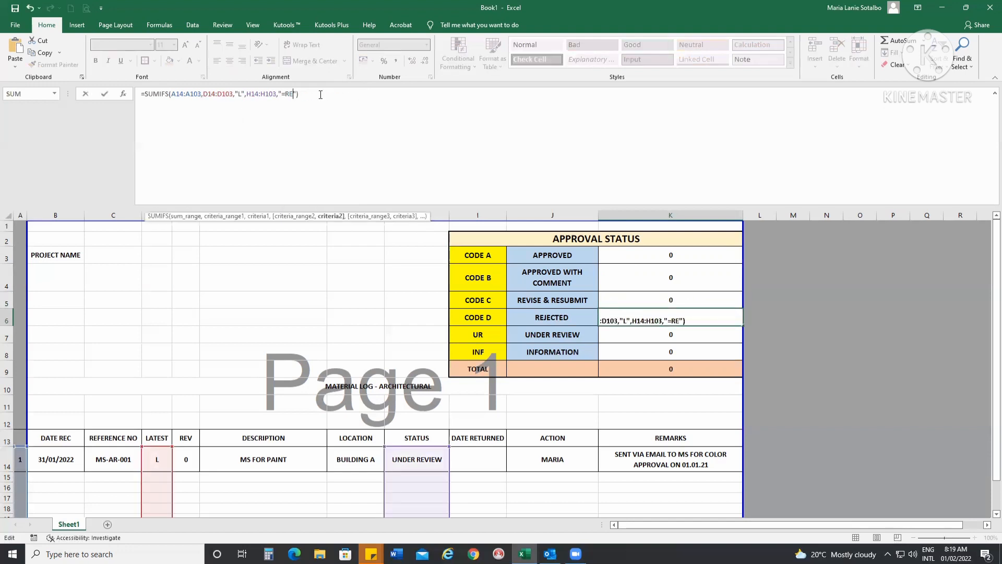
pyautogui.write('JECTED')
pyautogui.click(660, 332)
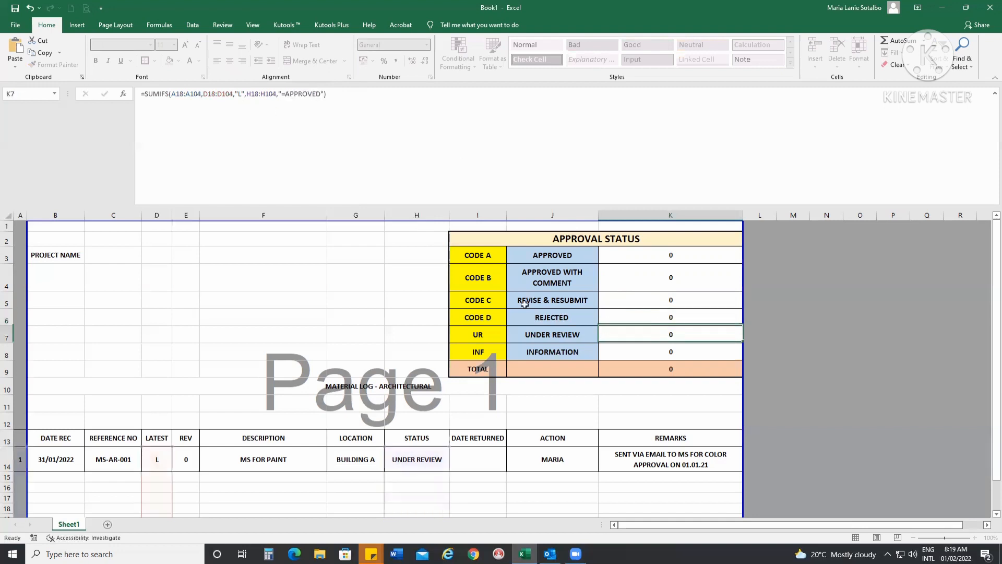
pyautogui.click(660, 319)
# - Edit K7's SUMIFS formula so its ranges start at row 14: A14:A104, D14:D104 and H14:H104
pyautogui.click(652, 337)
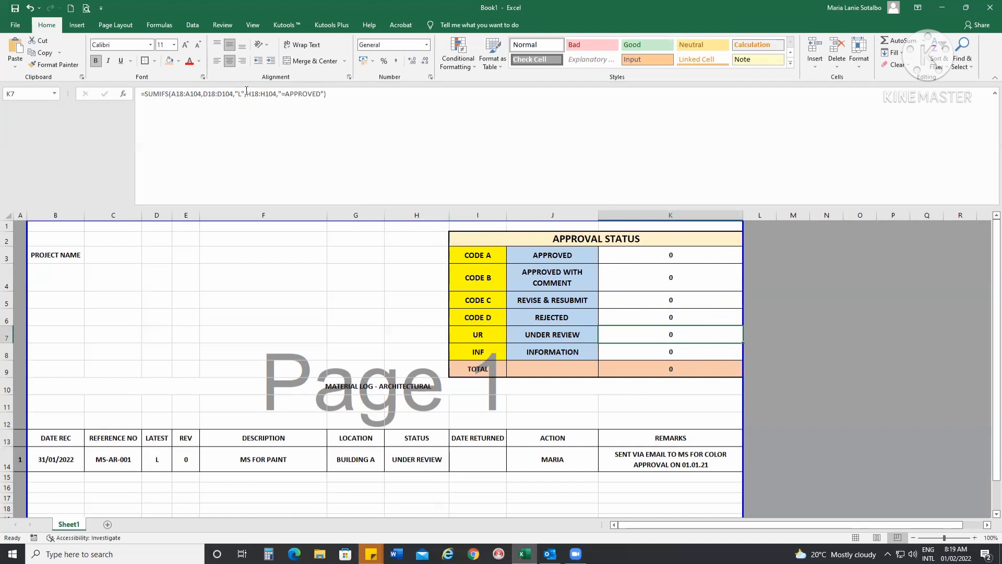
pyautogui.click(182, 92)
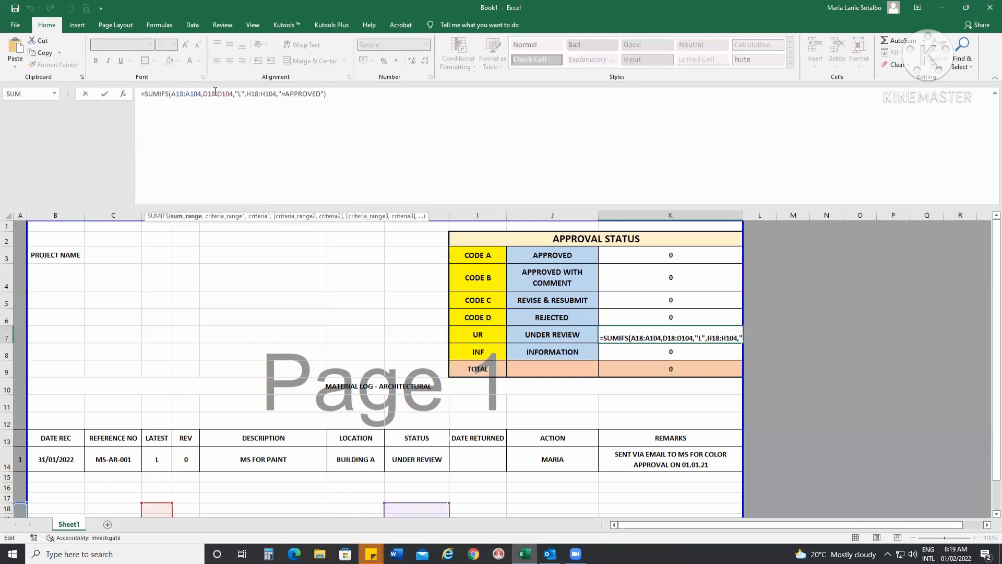
pyautogui.press('BackSpace')
pyautogui.write('4')
pyautogui.click(212, 94)
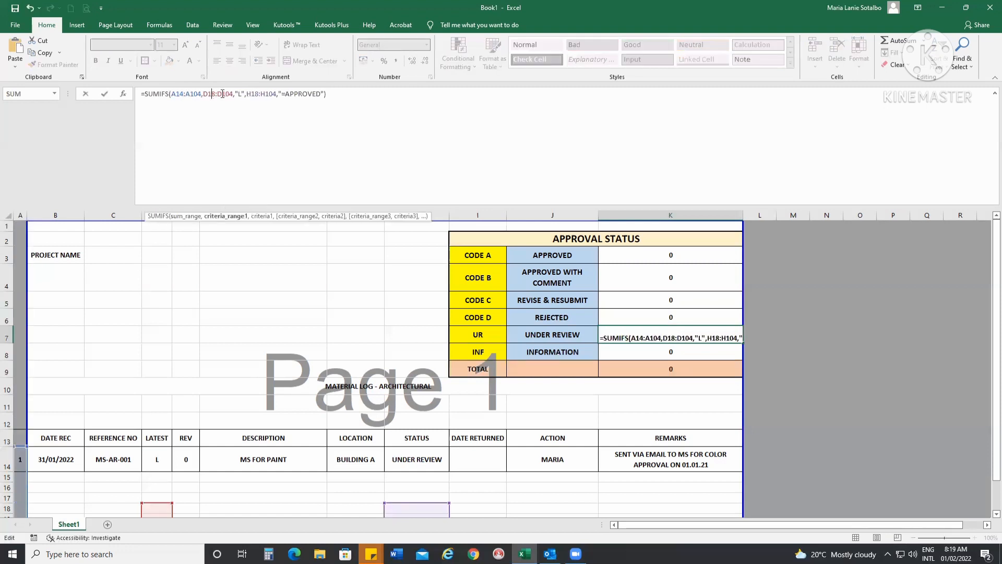
pyautogui.press('BackSpace')
pyautogui.write('4')
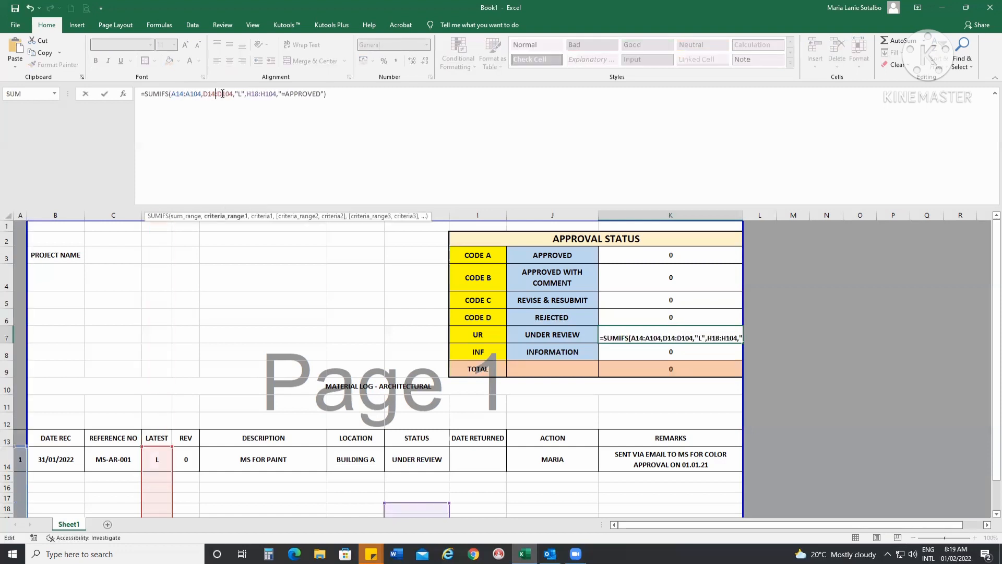
pyautogui.click(256, 93)
pyautogui.press('BackSpace')
pyautogui.write('4')
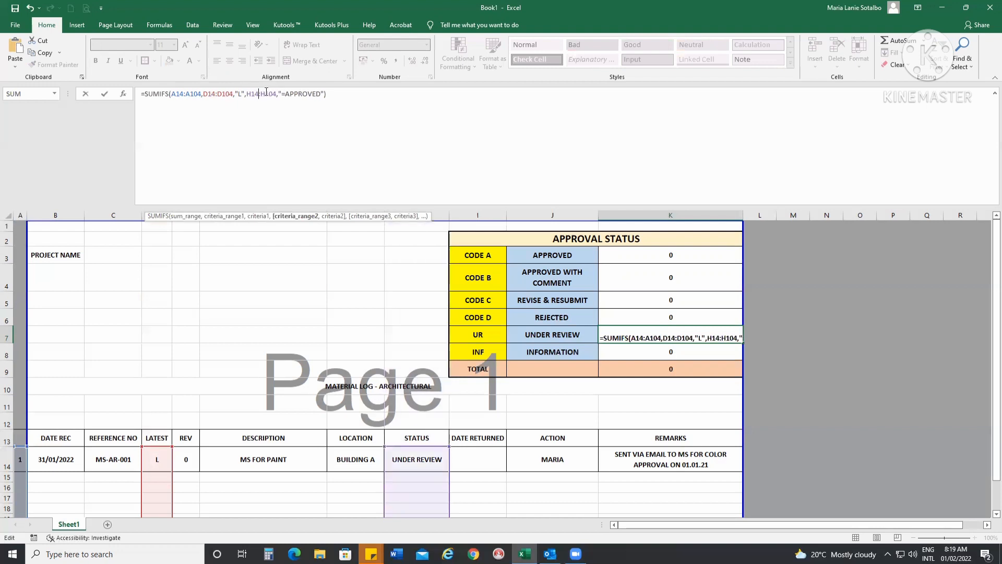
# - Set the status criterion in K7's SUMIFS formula to "=UNDER REVIEW"
pyautogui.click(287, 93)
pyautogui.press('Delete')
pyautogui.press('Delete')
pyautogui.press('Delete')
pyautogui.press('Delete')
pyautogui.press('Delete')
pyautogui.press('Delete')
pyautogui.press('Delete')
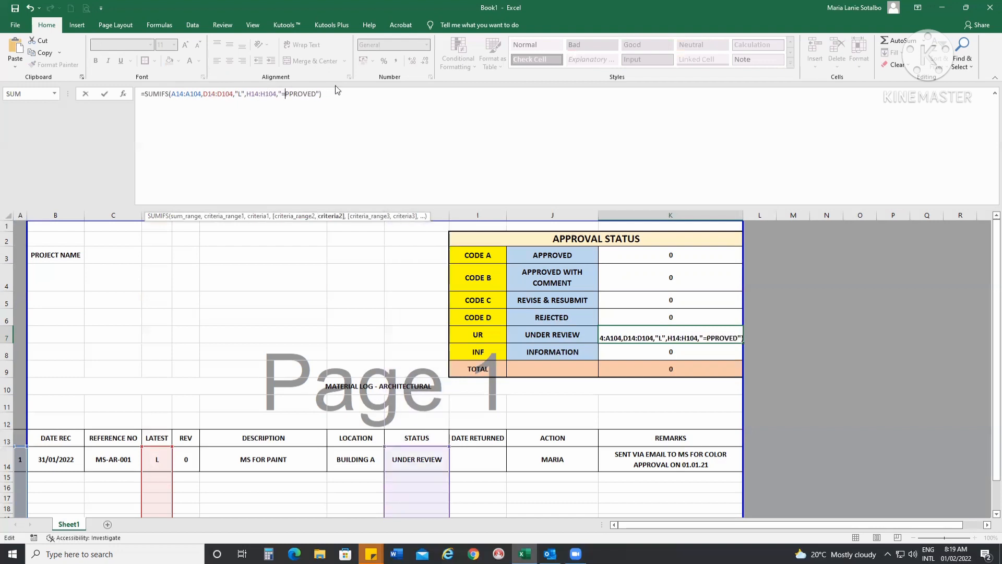
pyautogui.press('Delete')
pyautogui.write('UNDER REVIE')
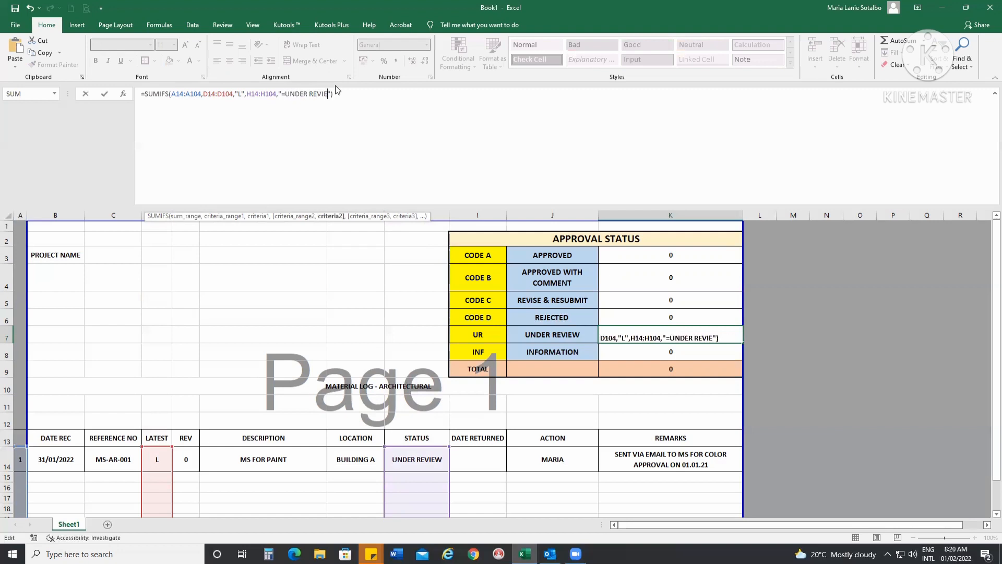
pyautogui.write('W')
pyautogui.press('Return')
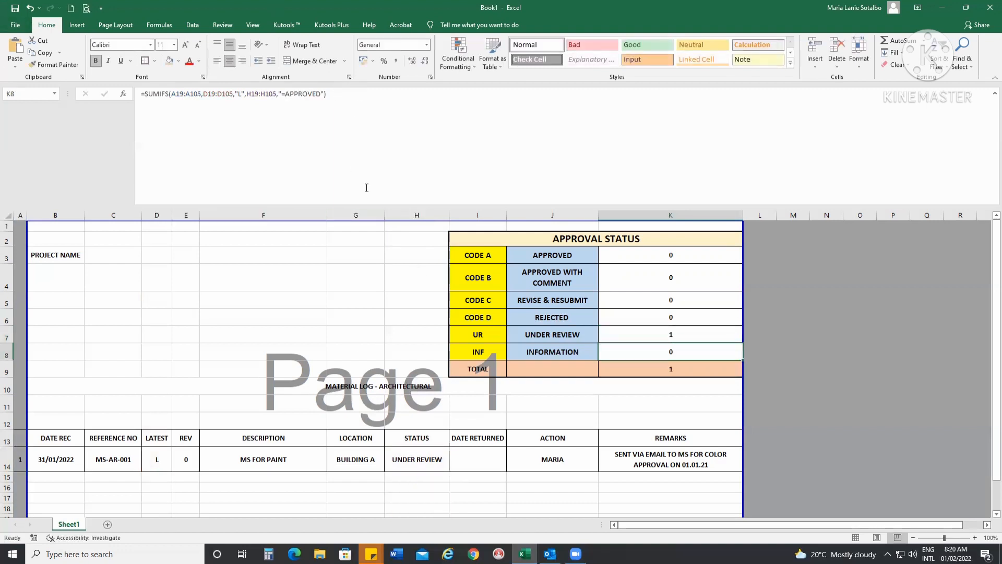
pyautogui.click(690, 330)
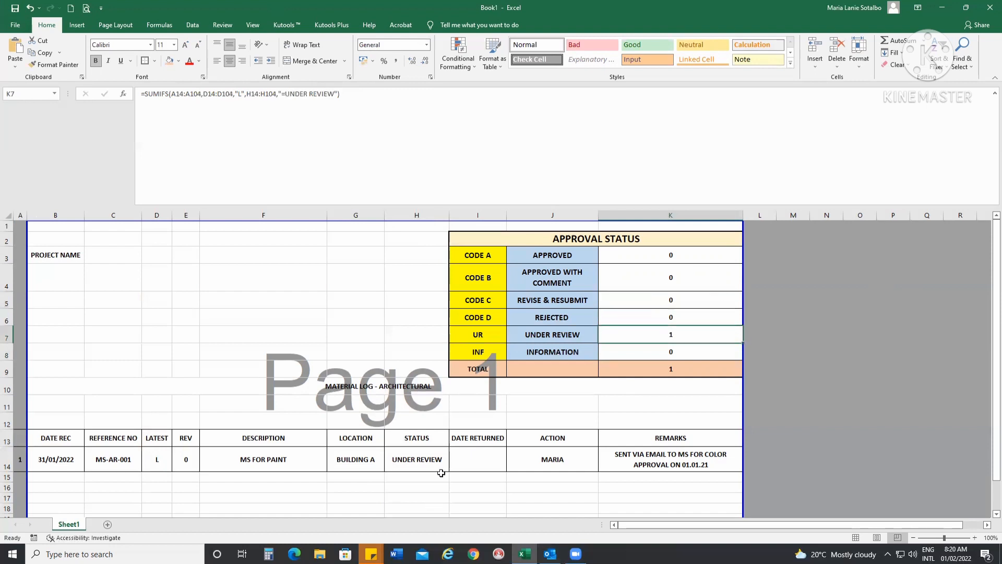
# - Duplicate the row 14 log entry into row 15 and continue its reference number as MS-AR-002
pyautogui.click(467, 458)
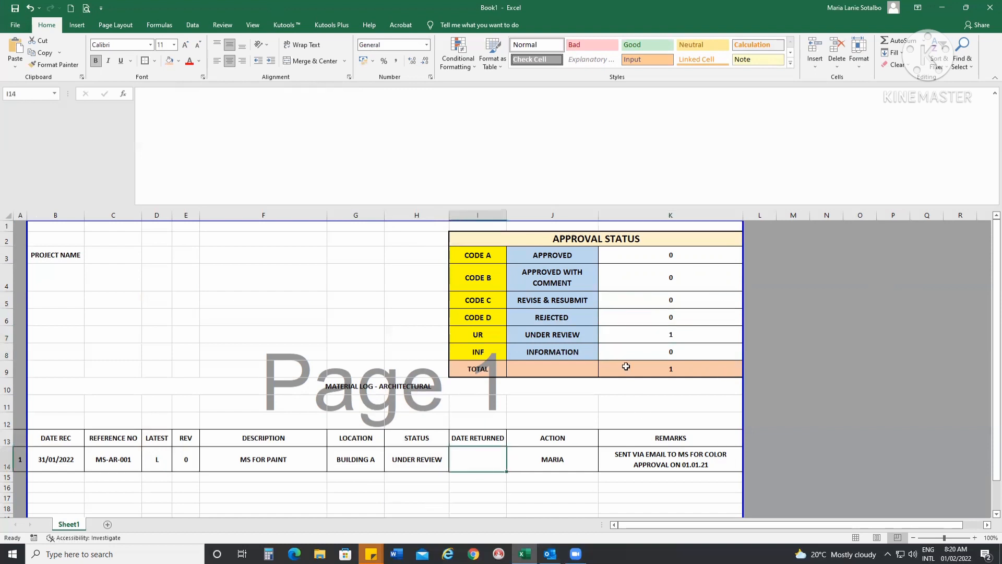
pyautogui.scroll(-1, 365, 472)
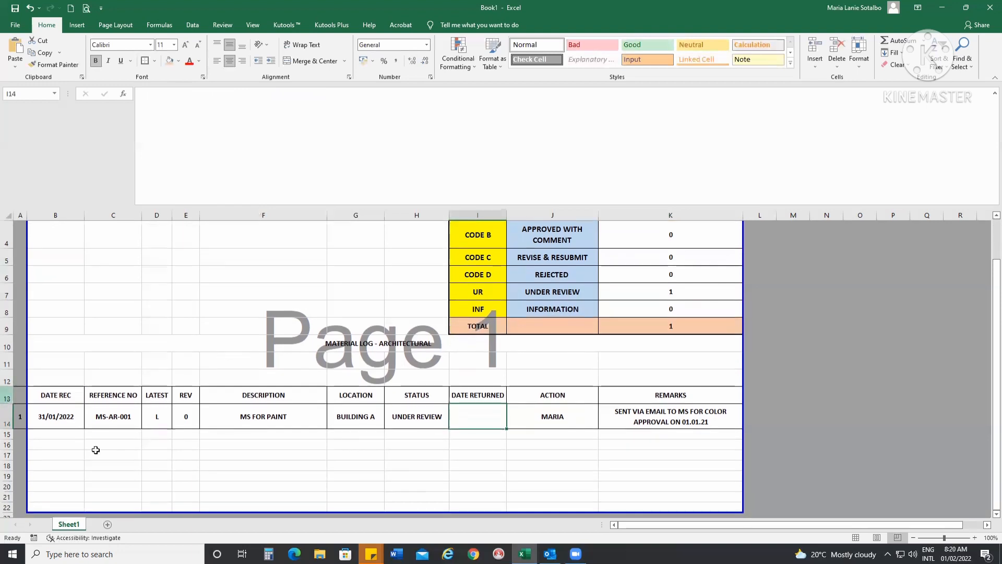
pyautogui.click(8, 435)
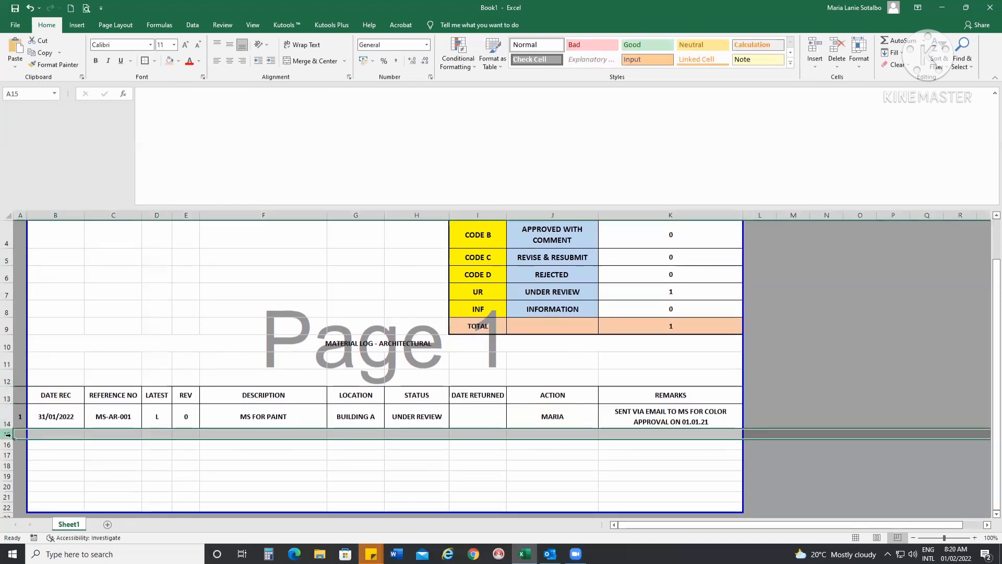
pyautogui.hotkey('ctrl', 'd')
pyautogui.click(135, 425)
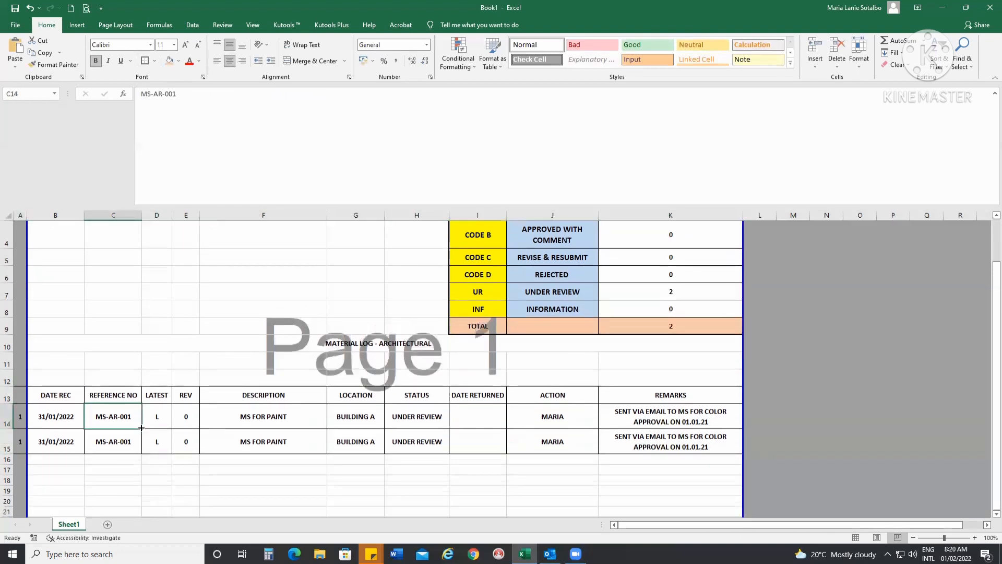
pyautogui.moveTo(141, 427); pyautogui.dragTo(142, 449)
# - Change the row 15 description in F15 to "MS FOR CARPET"
pyautogui.click(265, 441)
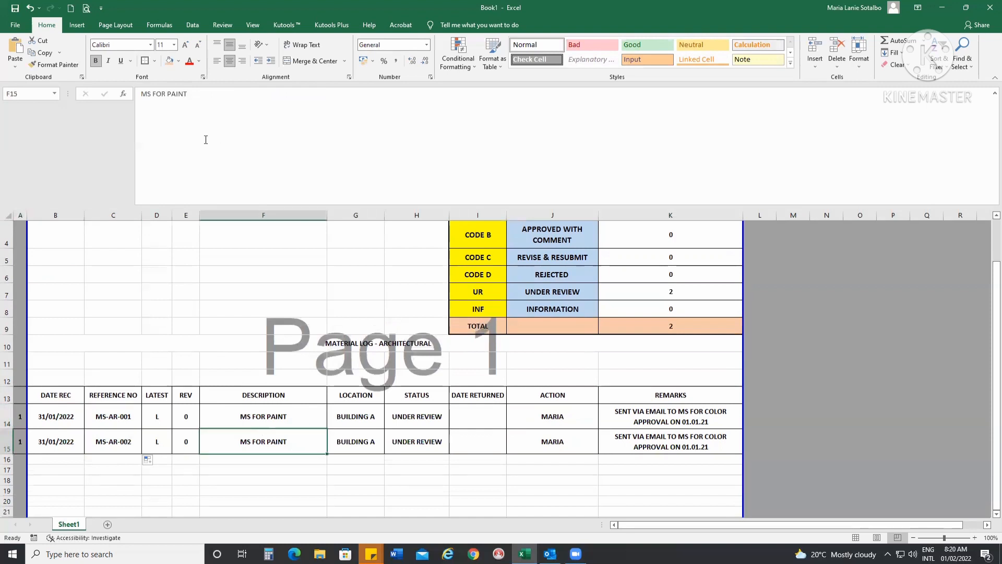
pyautogui.moveTo(167, 95); pyautogui.dragTo(198, 98)
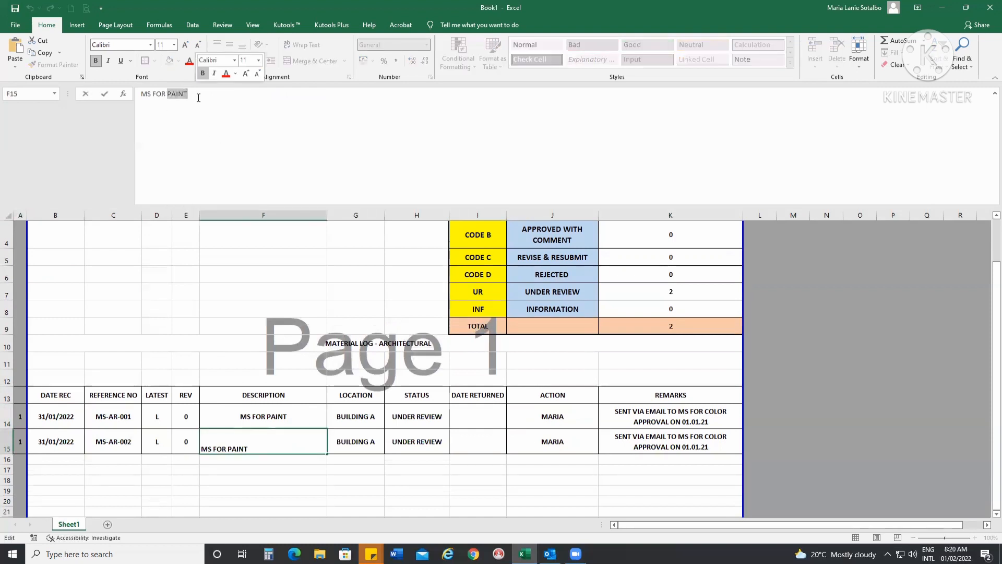
pyautogui.write('CA')
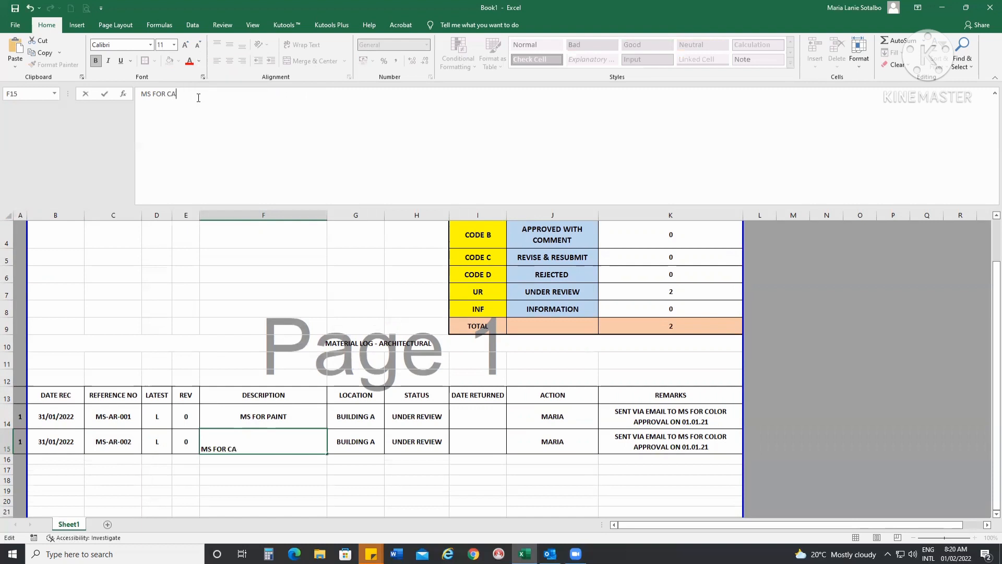
pyautogui.write('RPET')
pyautogui.press('Return')
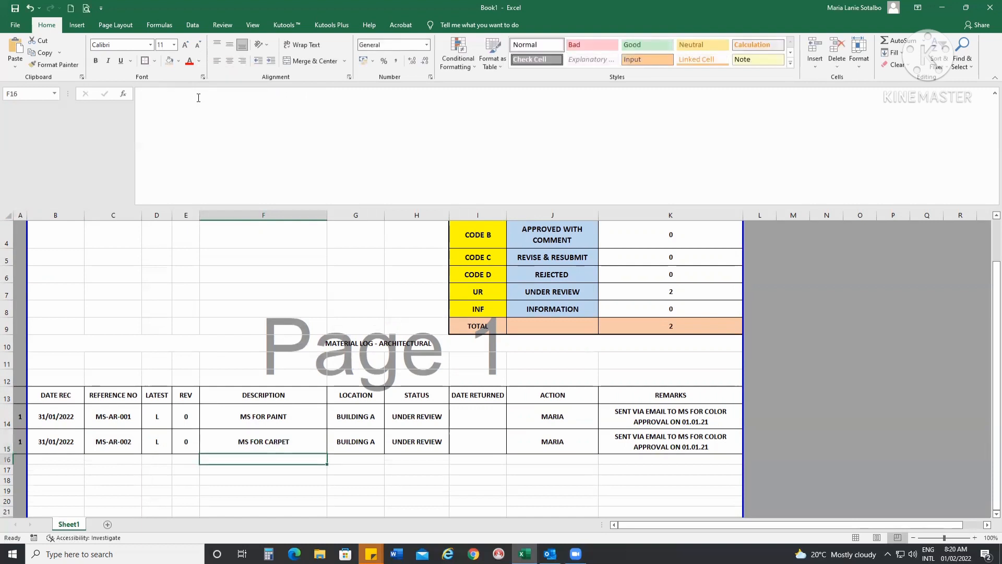
# - Replace the row 15 location in G15 with "HOTEL"
pyautogui.click(353, 436)
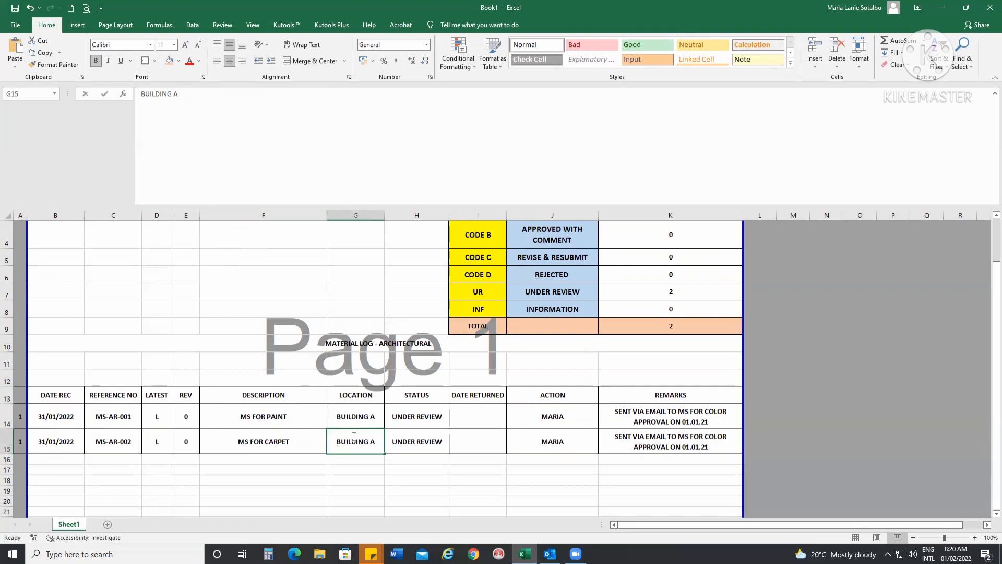
pyautogui.write('WHOLE')
pyautogui.press('BackSpace')
pyautogui.press('BackSpace')
pyautogui.press('BackSpace')
pyautogui.press('BackSpace')
pyautogui.press('BackSpace')
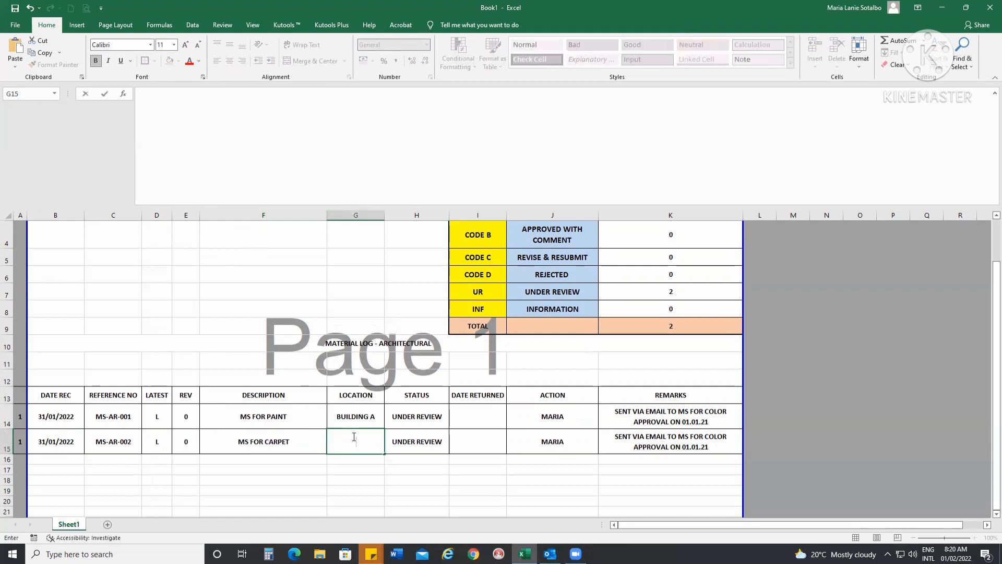
pyautogui.write('HOTEL')
pyautogui.press('Return')
pyautogui.click(418, 440)
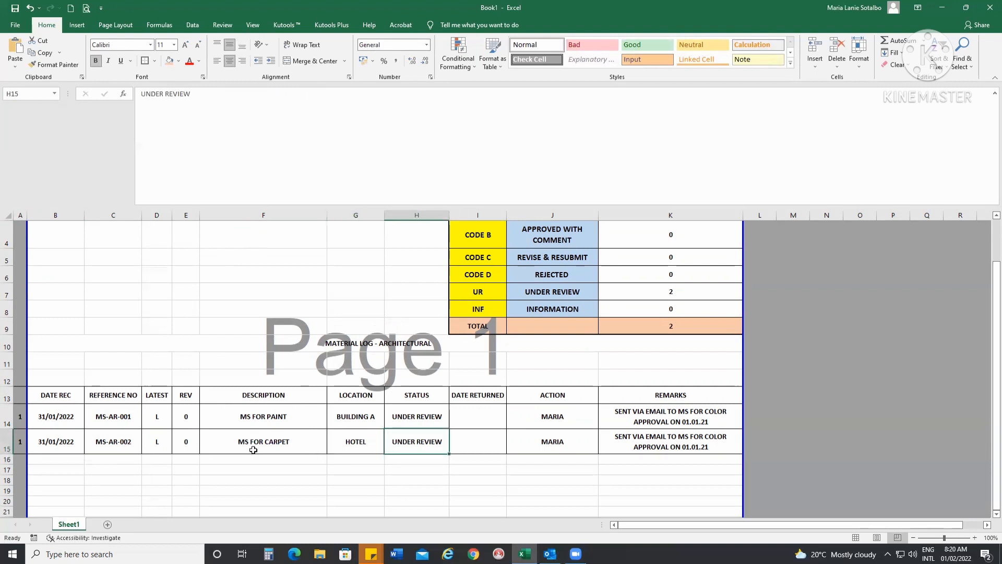
pyautogui.click(527, 433)
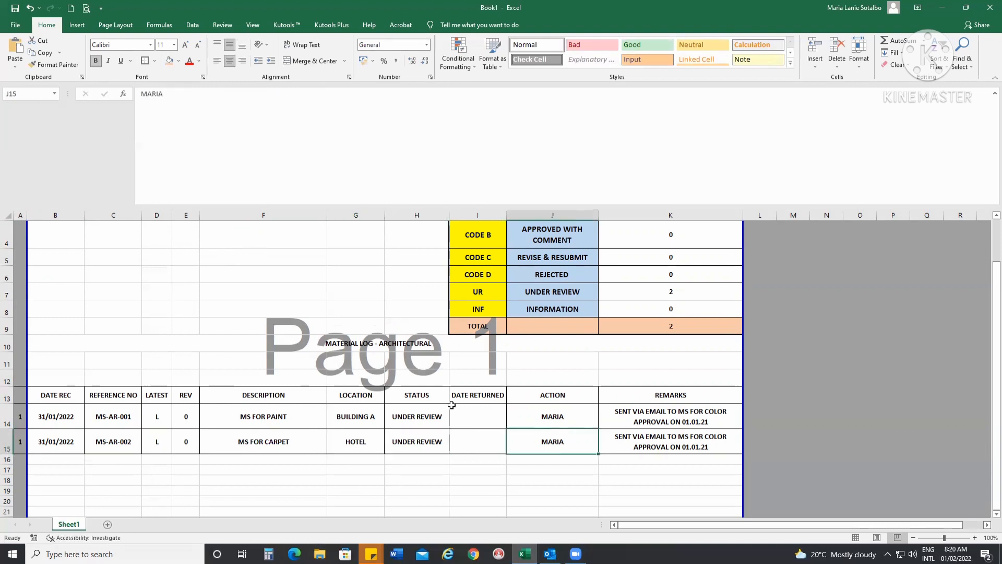
# - Copy the "REVISE & RESUBMIT" text from J5 and paste it as the MS-AR-001 entry's status in H14
pyautogui.click(437, 413)
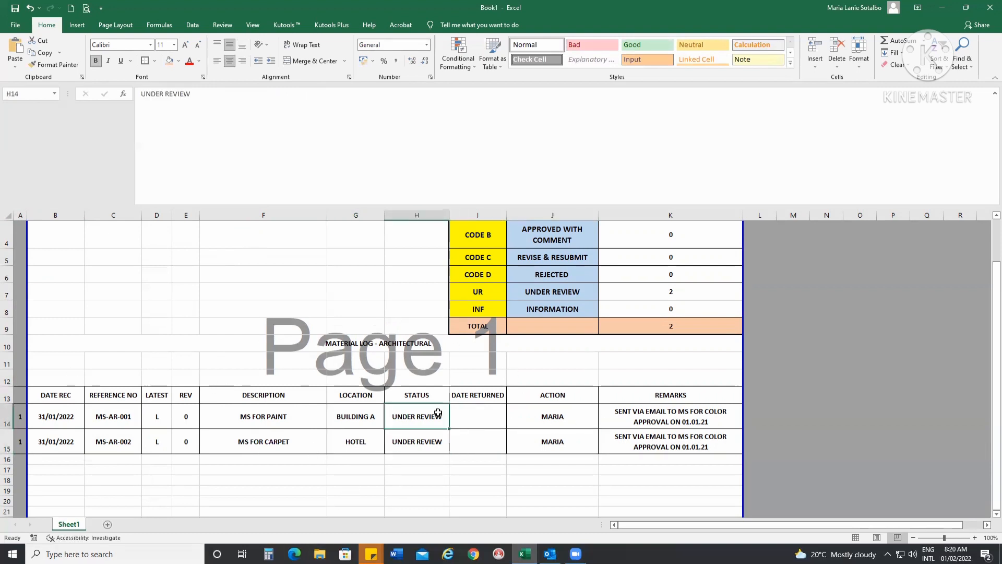
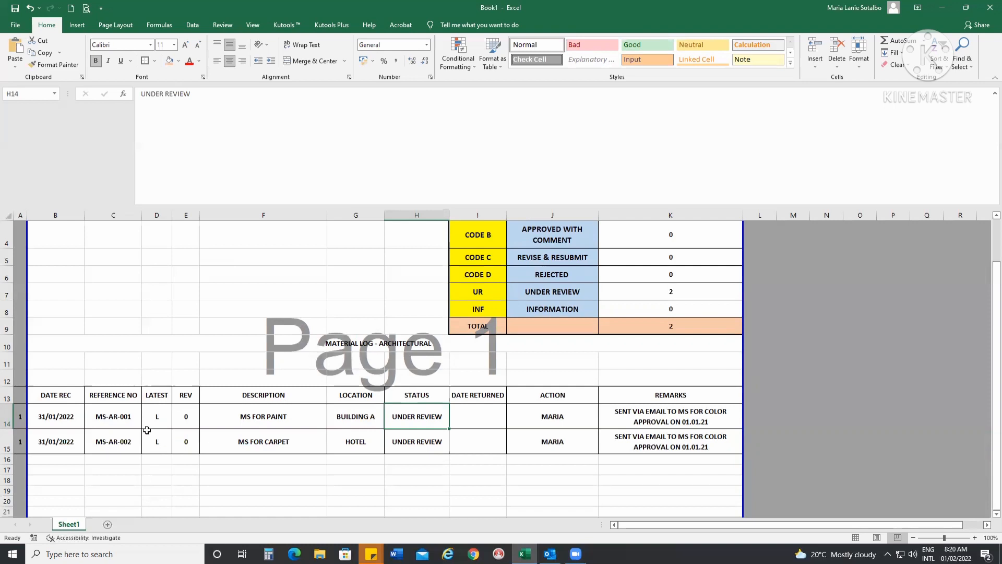
pyautogui.scroll(1, 670, 409)
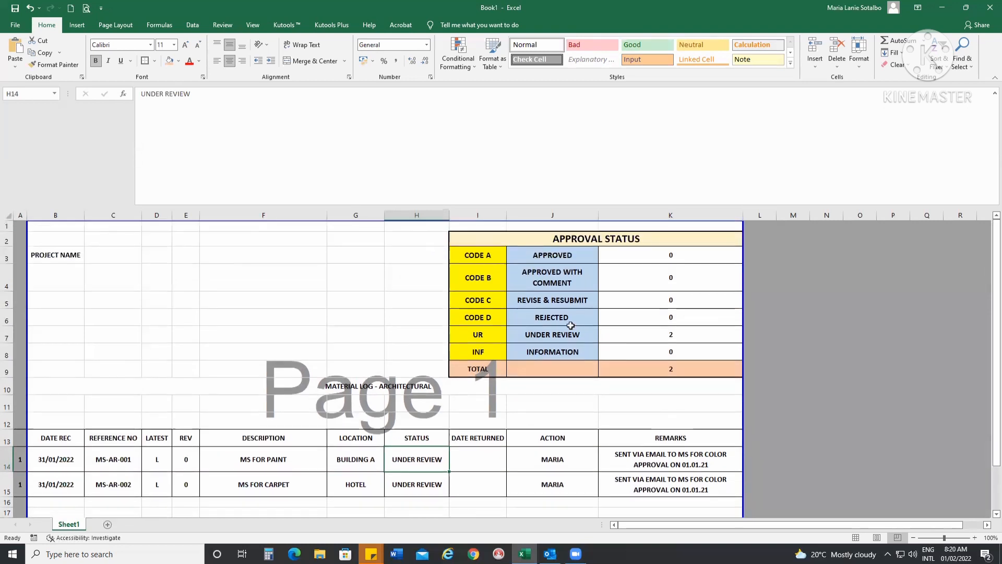
pyautogui.click(558, 299)
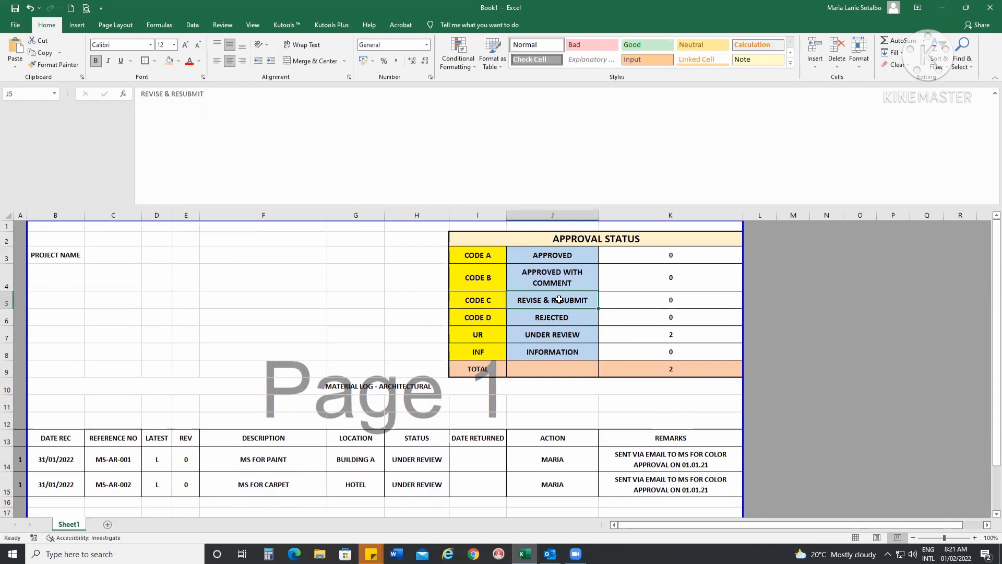
pyautogui.click(401, 454)
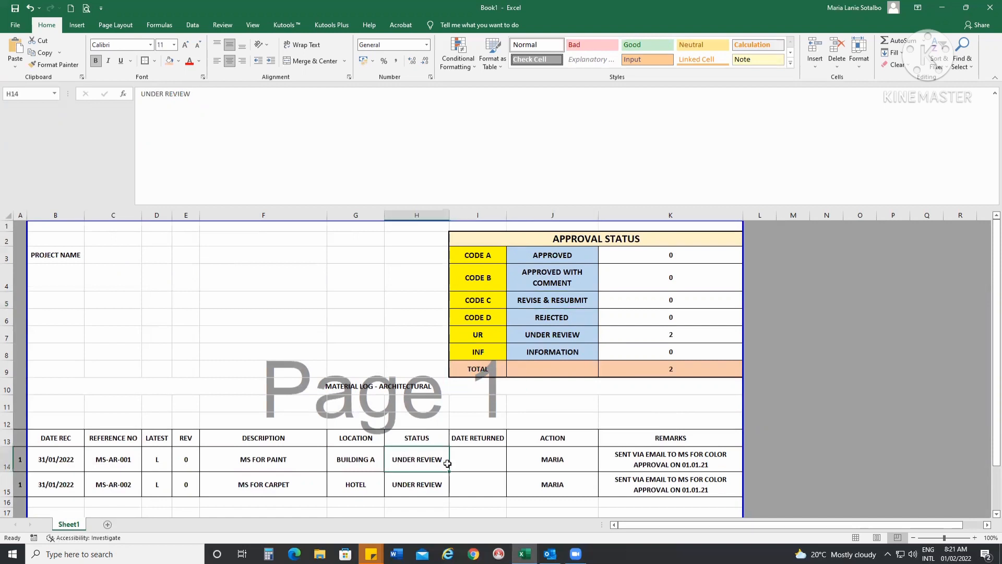
pyautogui.click(545, 297)
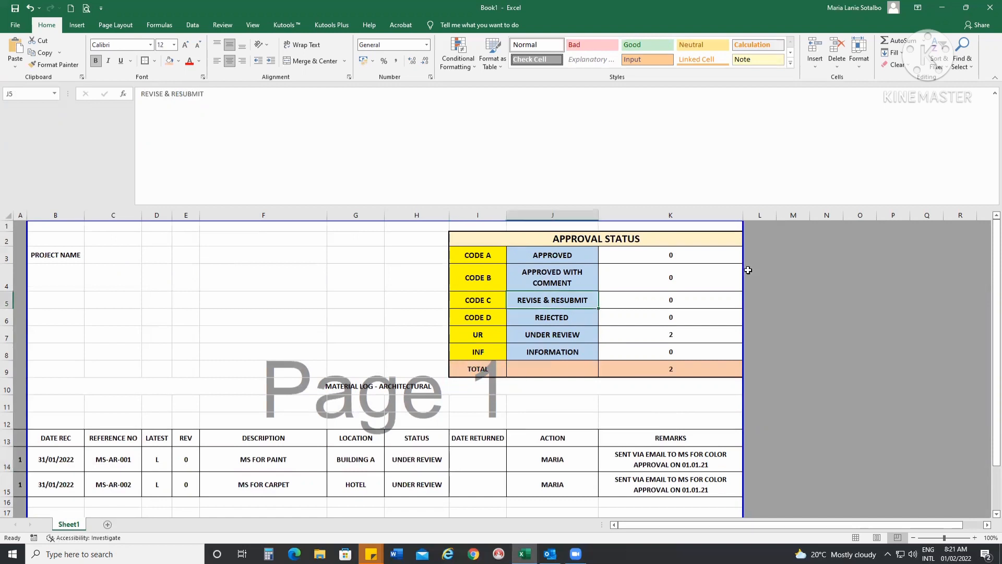
pyautogui.moveTo(206, 94); pyautogui.dragTo(122, 99)
pyautogui.hotkey('ctrl', 'c')
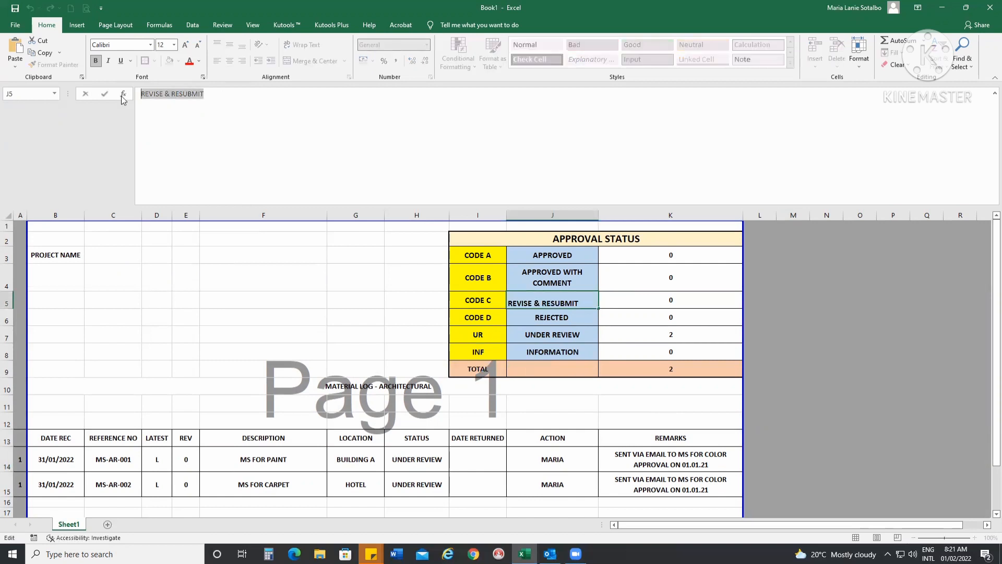
pyautogui.click(412, 462)
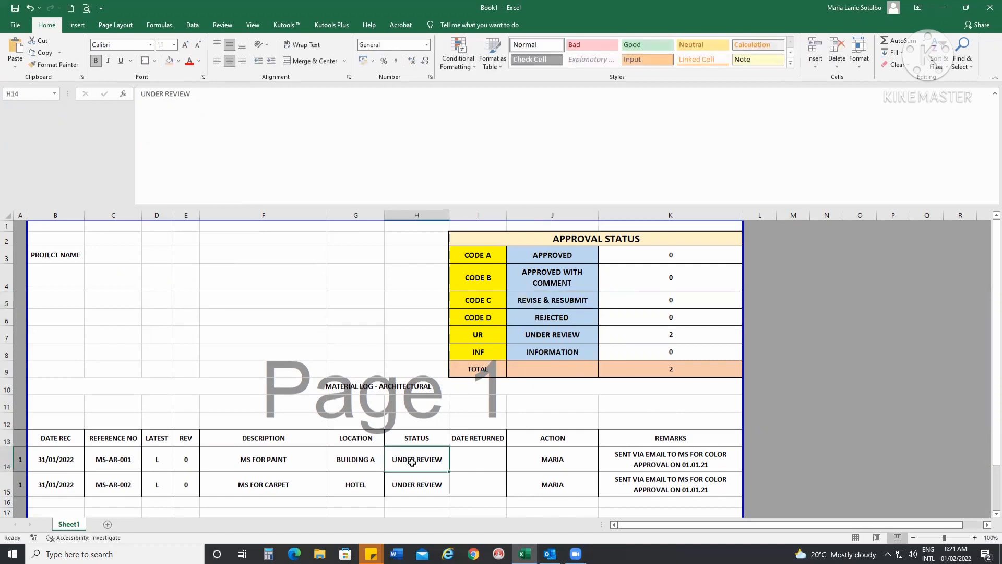
pyautogui.hotkey('ctrl', 'v')
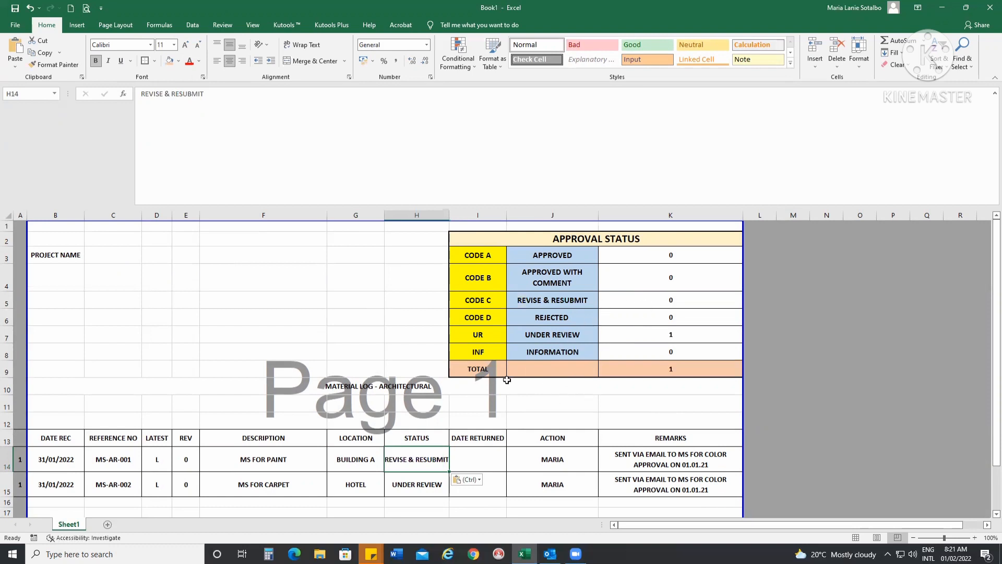
# - Enter the current date, 01/02/2022, as the date returned for MS-AR-001 in I14
pyautogui.click(488, 459)
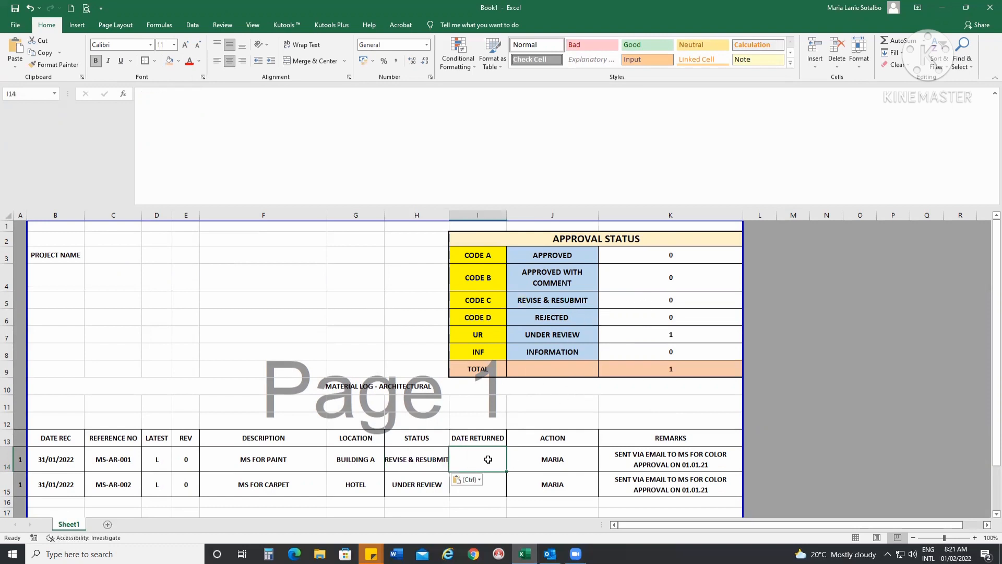
pyautogui.hotkey('ctrl', ';')
pyautogui.press('Return')
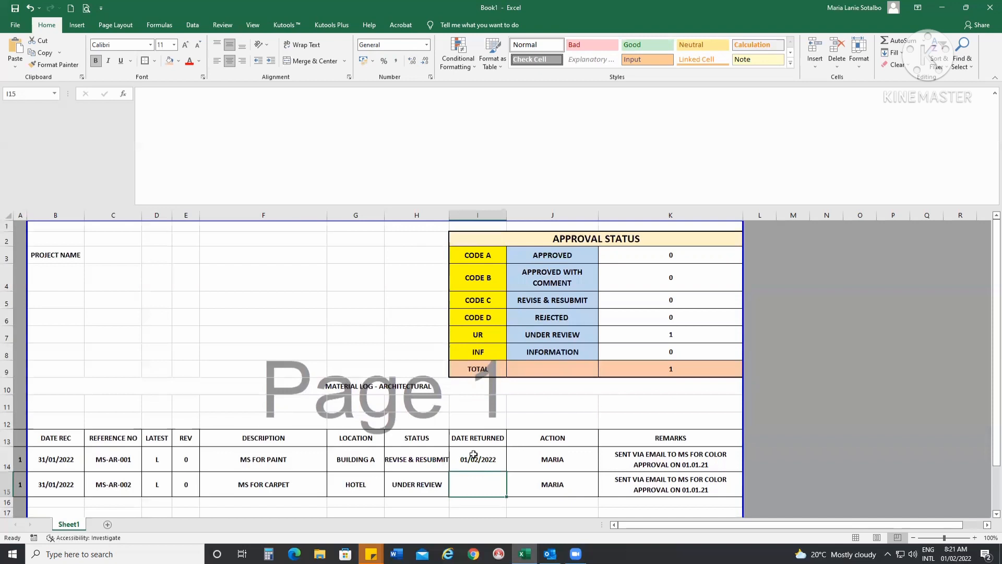
pyautogui.click(473, 455)
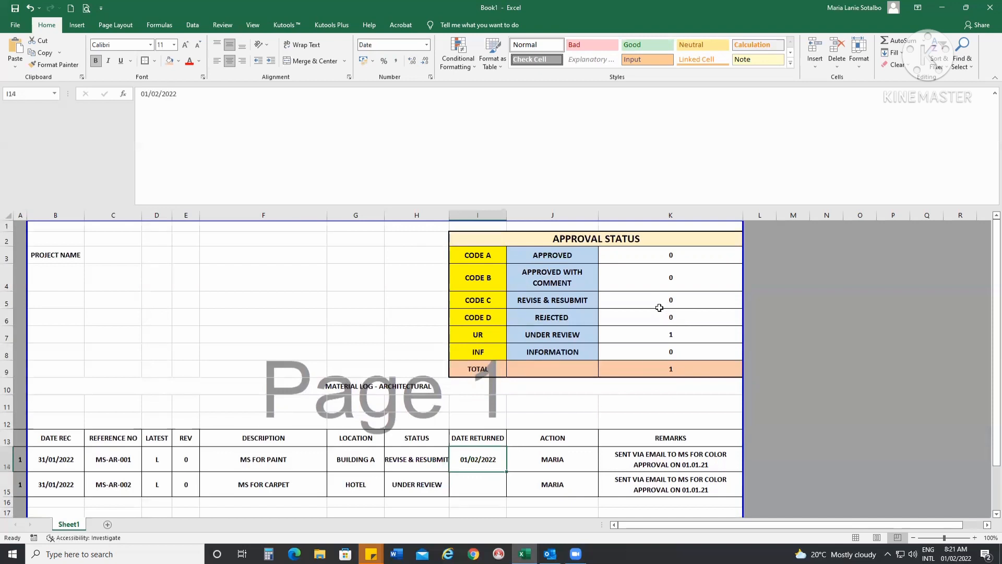
# - Correct the status criterion in K5's SUMIFS formula to "=REVISE & RESUBMIT" so it matches the status label
pyautogui.click(660, 301)
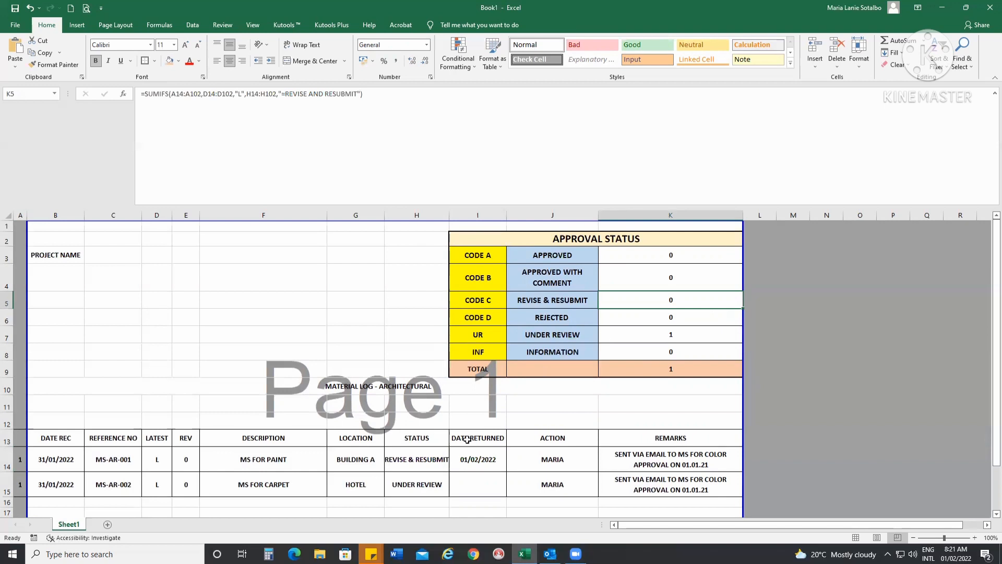
pyautogui.click(540, 303)
pyautogui.click(635, 304)
pyautogui.click(327, 94)
pyautogui.press('BackSpace')
pyautogui.press('BackSpace')
pyautogui.press('BackSpace')
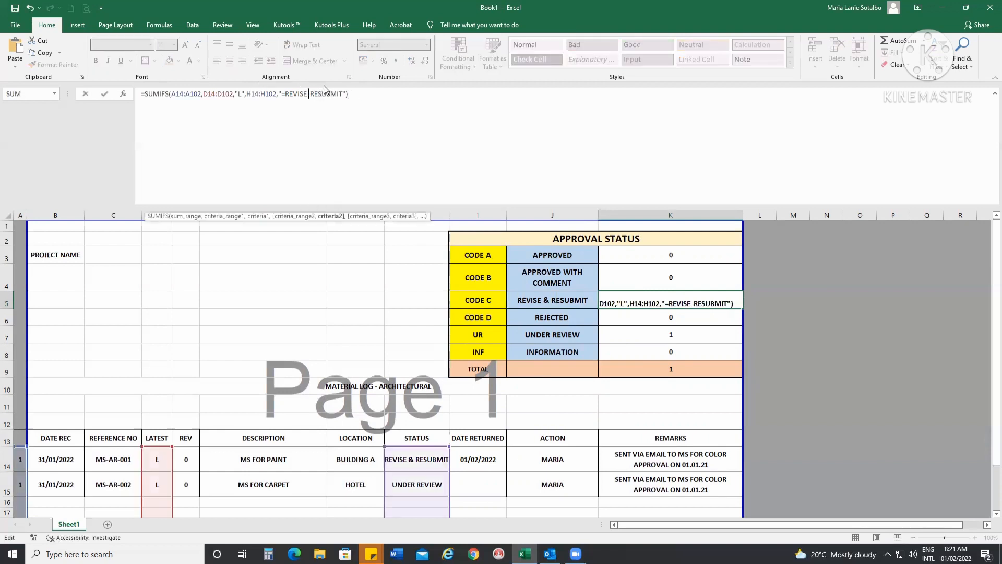
pyautogui.write('&')
pyautogui.press('Return')
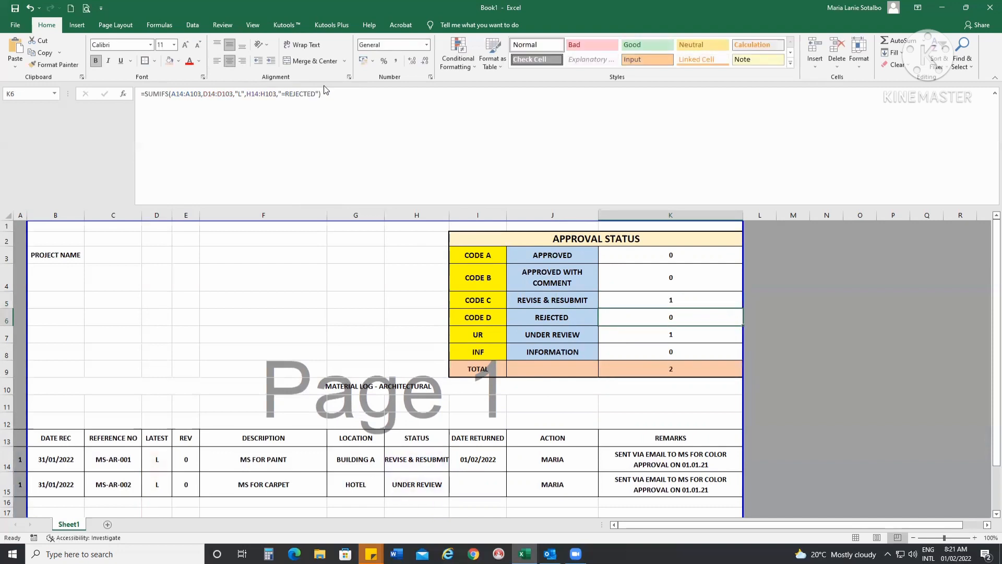
# - Widen the STATUS column to fit its text and shade the REVISE & RESUBMIT status cell H14 light orange
pyautogui.click(452, 469)
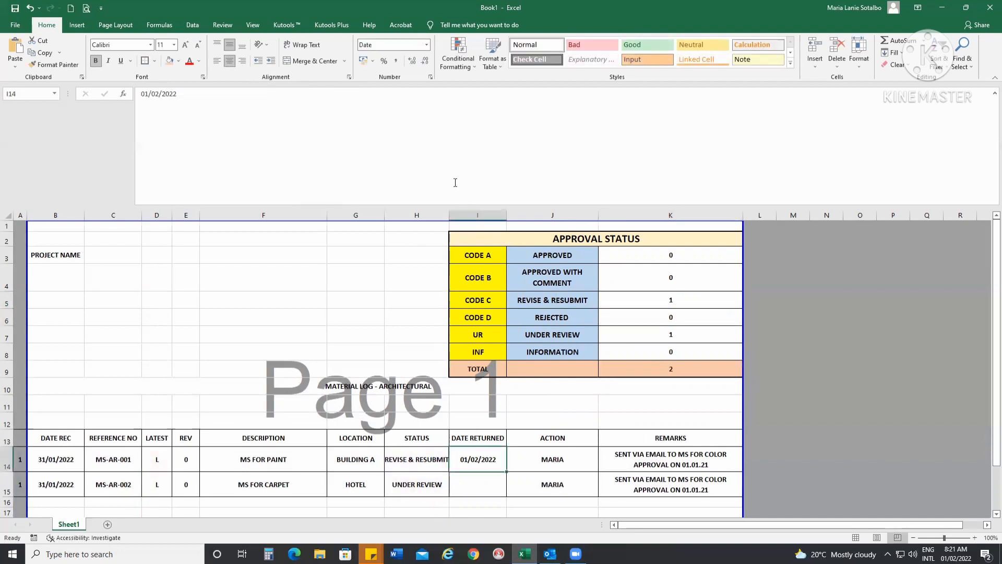
pyautogui.moveTo(450, 214); pyautogui.dragTo(473, 214)
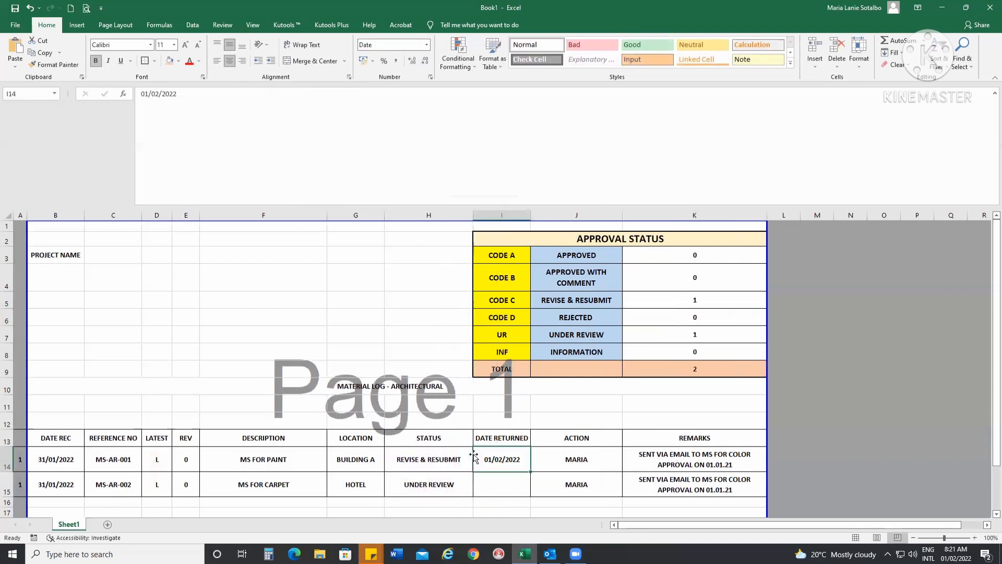
pyautogui.click(466, 458)
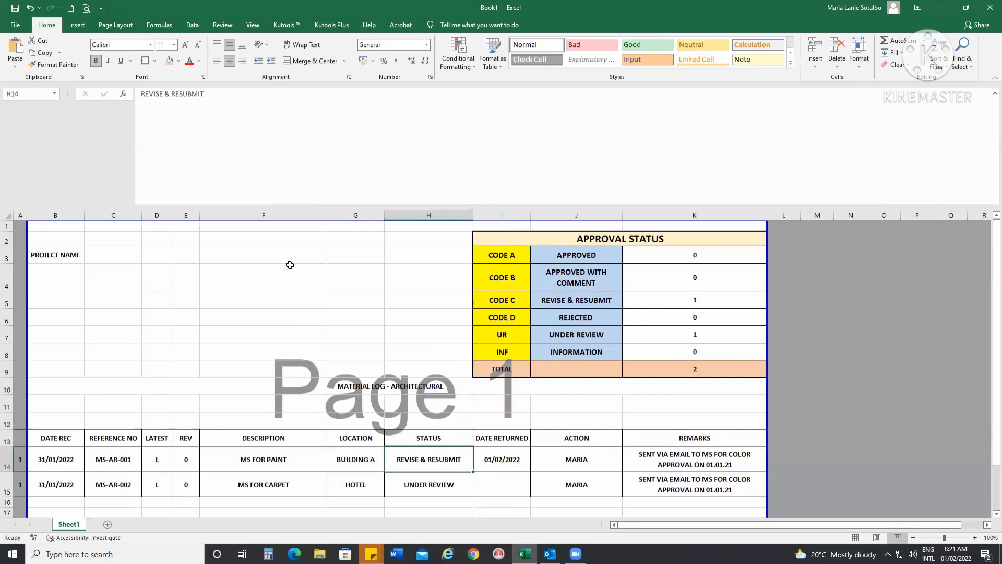
pyautogui.click(169, 61)
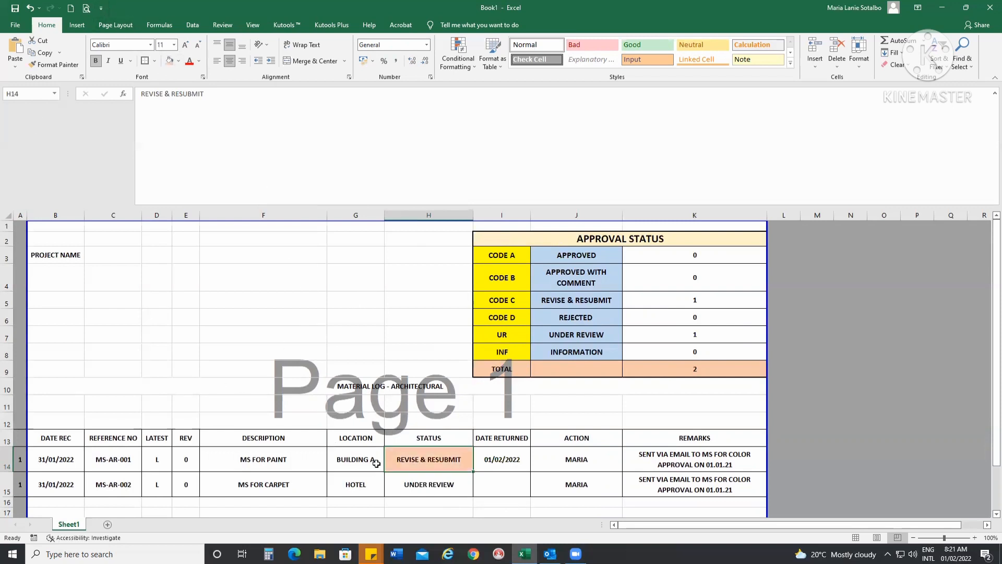
# - Replace the light orange fill of the REVISE & RESUBMIT status cell H14 with the standard Orange color
pyautogui.click(178, 61)
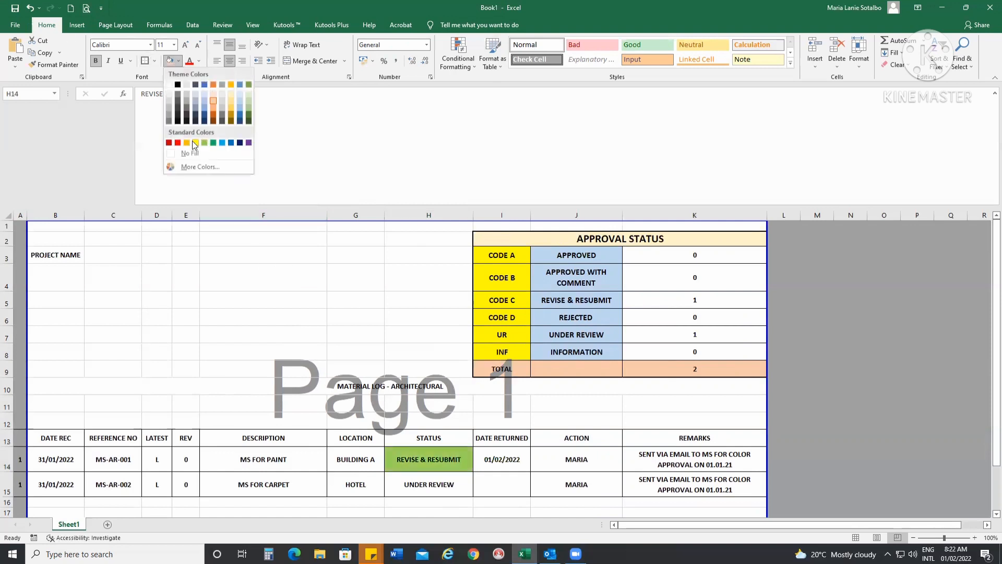
pyautogui.click(191, 153)
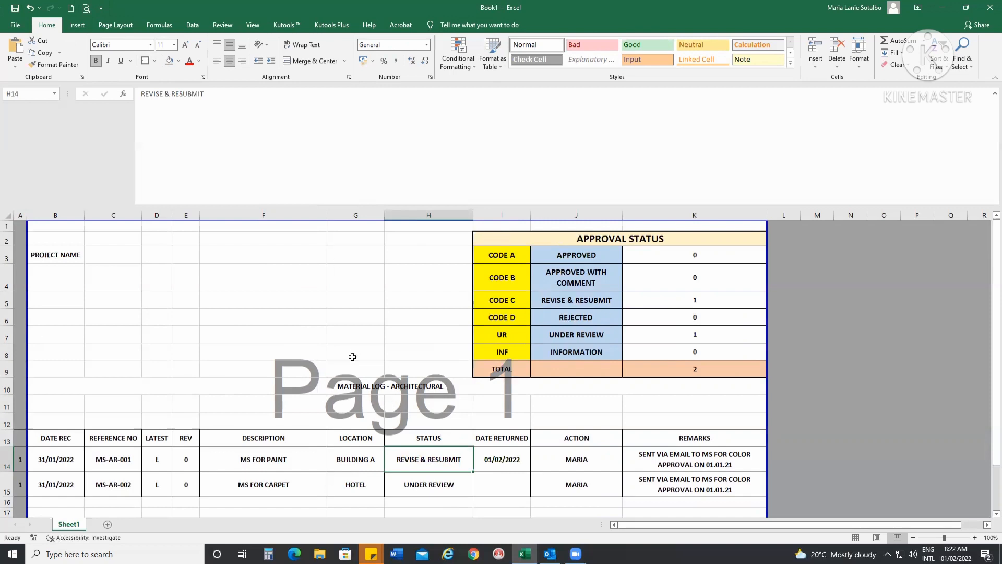
pyautogui.scroll(-1, 352, 357)
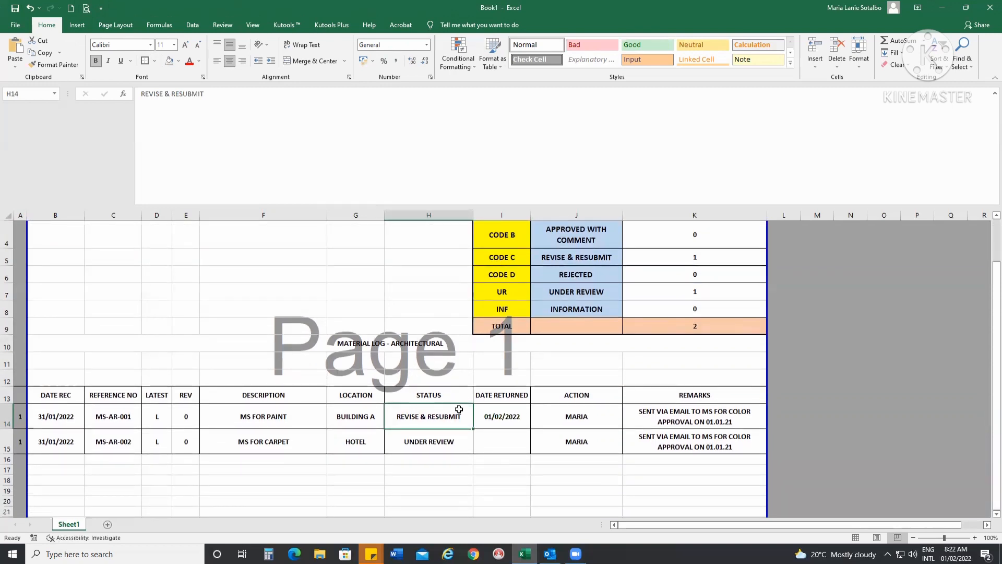
pyautogui.click(178, 60)
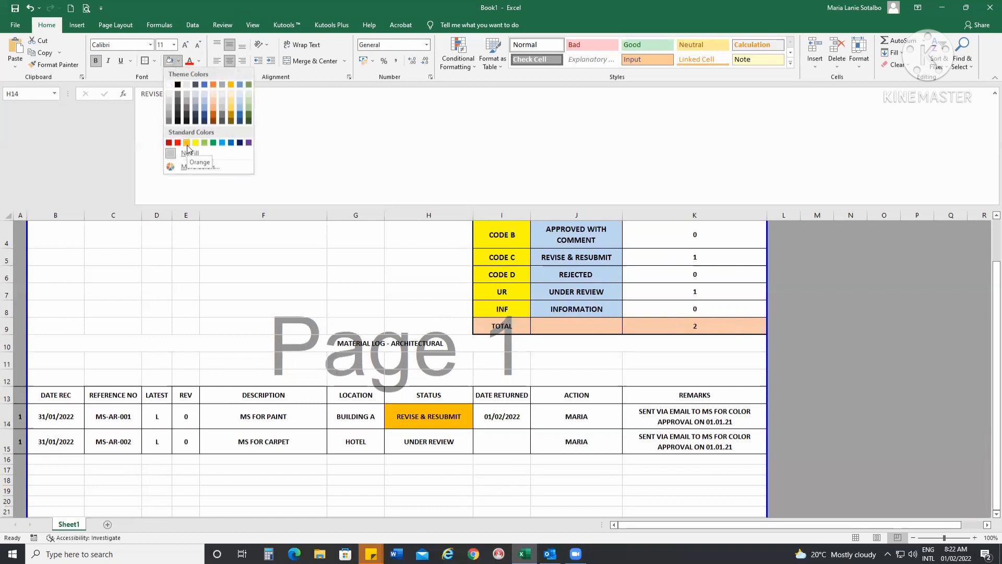
pyautogui.click(187, 144)
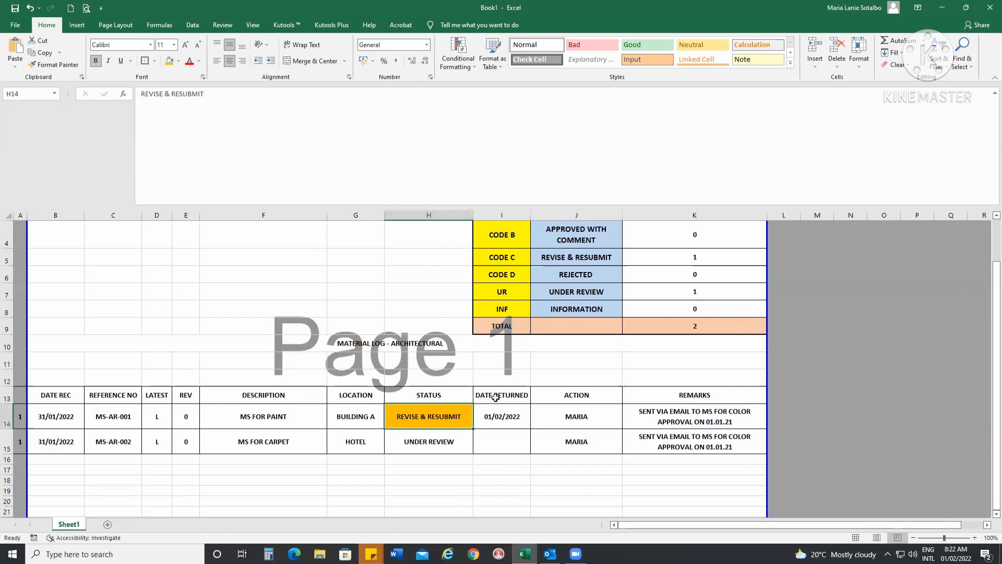
pyautogui.click(500, 416)
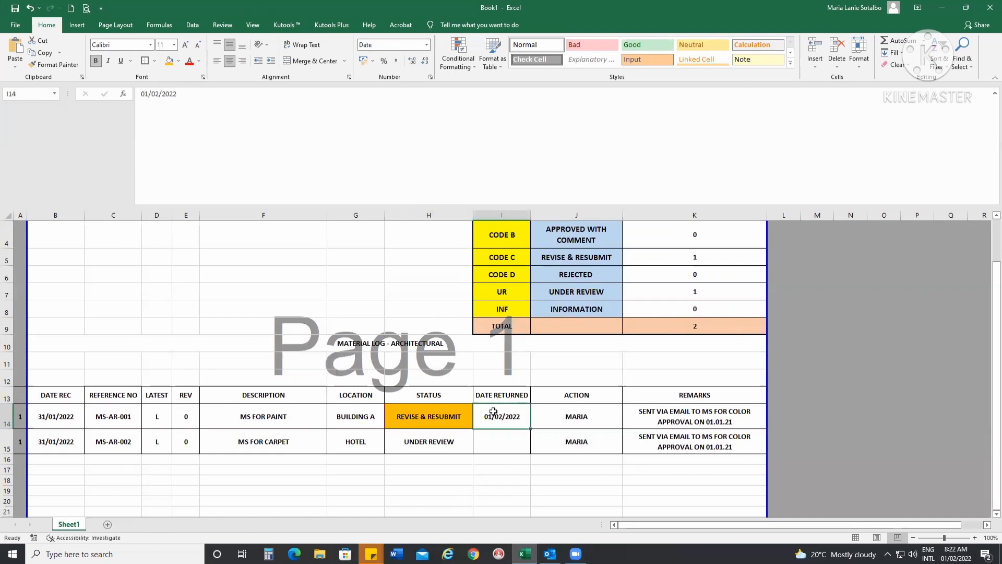
pyautogui.click(698, 256)
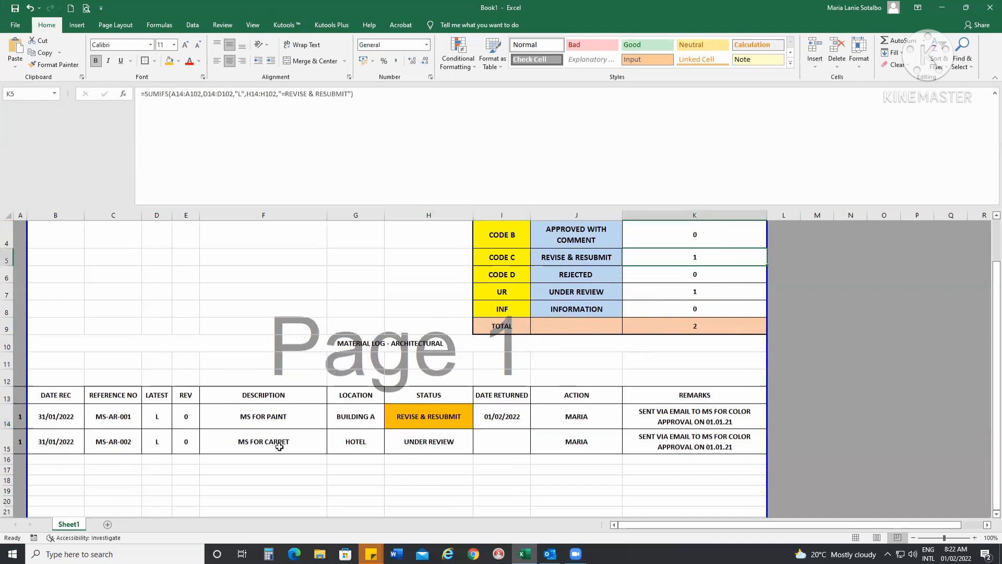
# - Copy the "APPROVED" text from J3 and paste it as the MS-AR-002 entry's status in H15
pyautogui.click(416, 437)
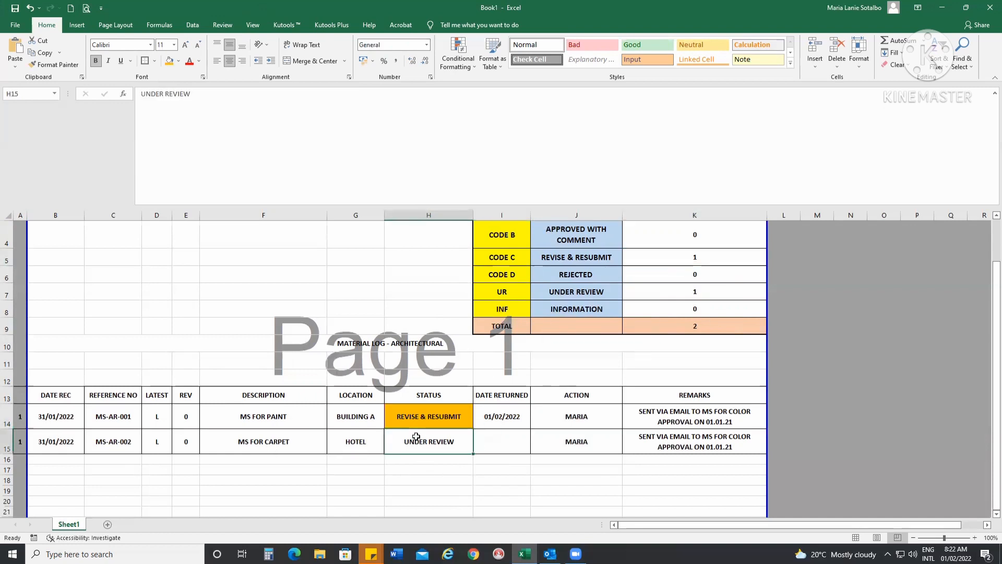
pyautogui.scroll(1, 583, 344)
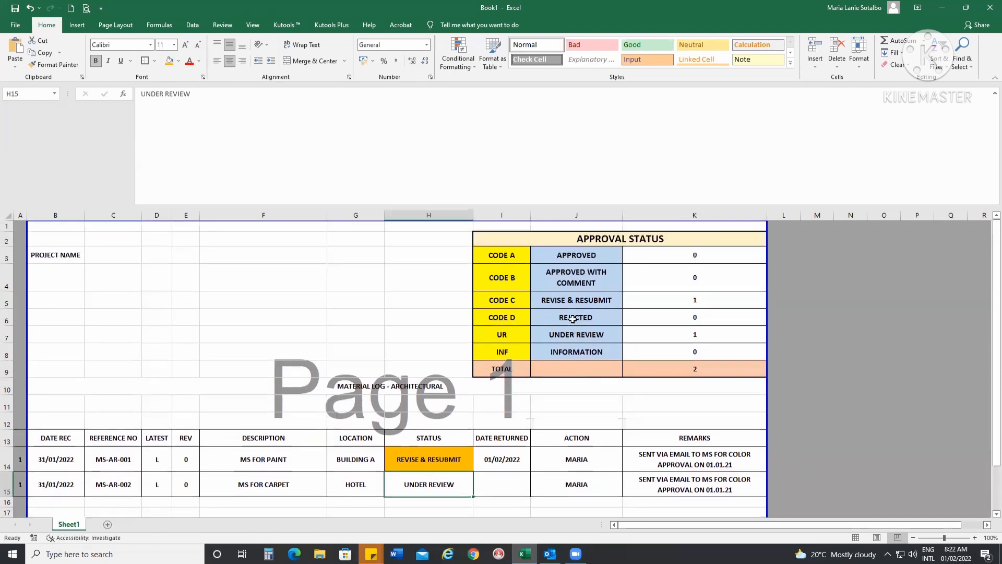
pyautogui.click(566, 254)
pyautogui.doubleClick(189, 99)
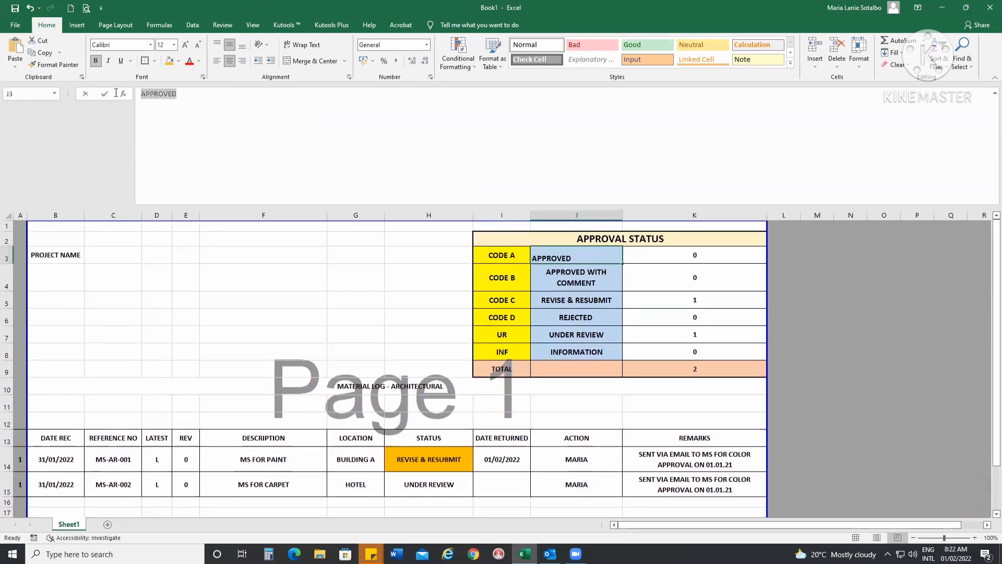
pyautogui.hotkey('ctrl', 'c')
pyautogui.click(432, 484)
pyautogui.hotkey('ctrl', 'v')
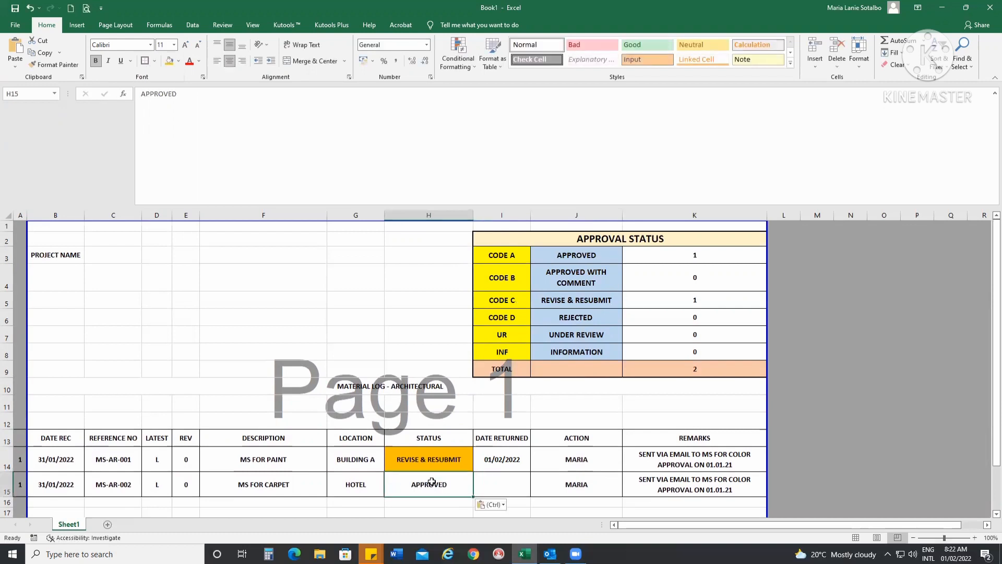
# - Shade the APPROVED status cell H15 light green and enter the current date, 01/02/2022, as its date returned in I15
pyautogui.click(175, 62)
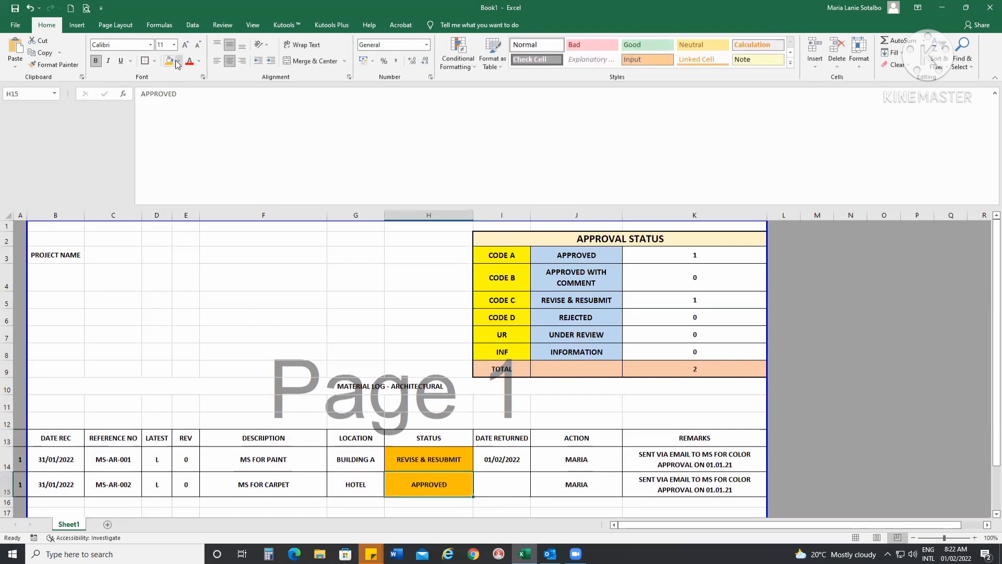
pyautogui.click(177, 61)
pyautogui.click(249, 107)
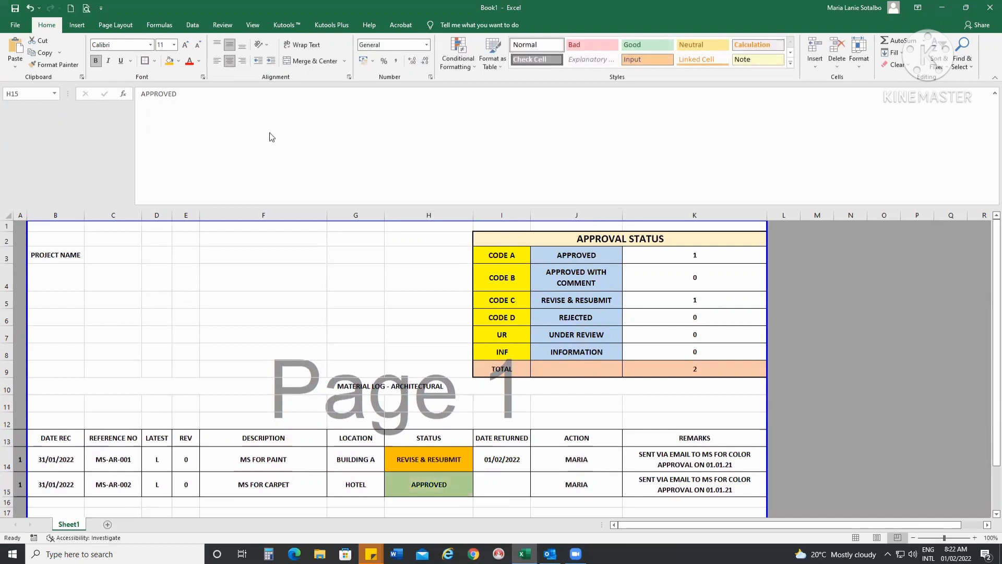
pyautogui.click(499, 491)
pyautogui.hotkey('ctrl', ';')
pyautogui.press('Return')
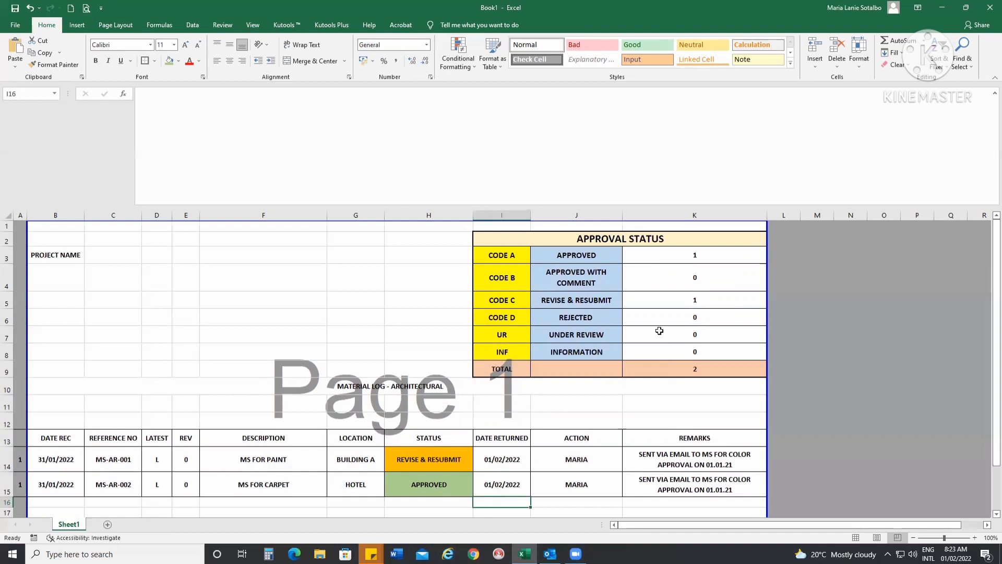
# - Insert a row above the MS-AR-002 entry and fill it down with the contents of the MS-AR-001 row
pyautogui.scroll(-1, 396, 438)
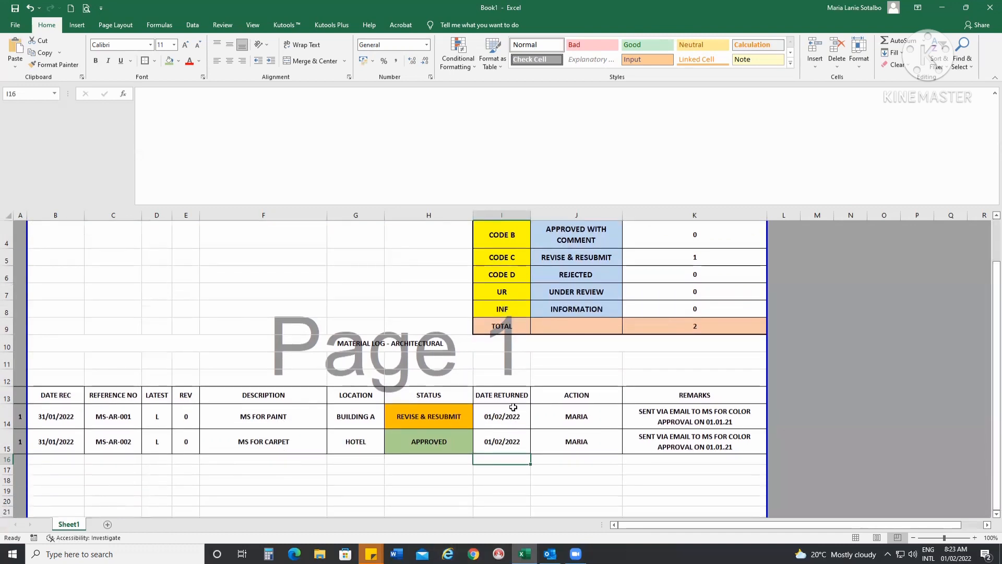
pyautogui.click(439, 420)
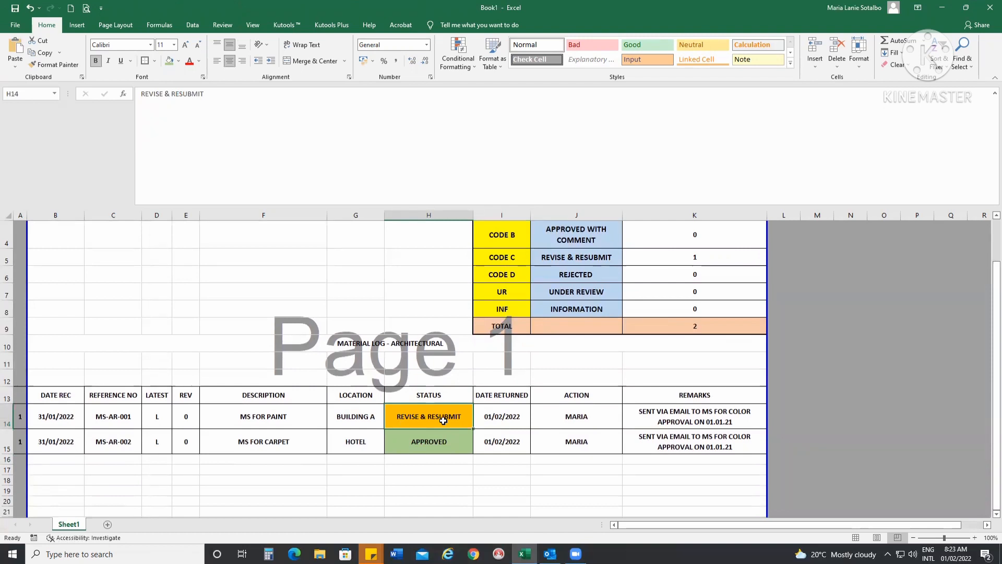
pyautogui.click(8, 438)
pyautogui.rightClick(107, 441)
pyautogui.click(137, 295)
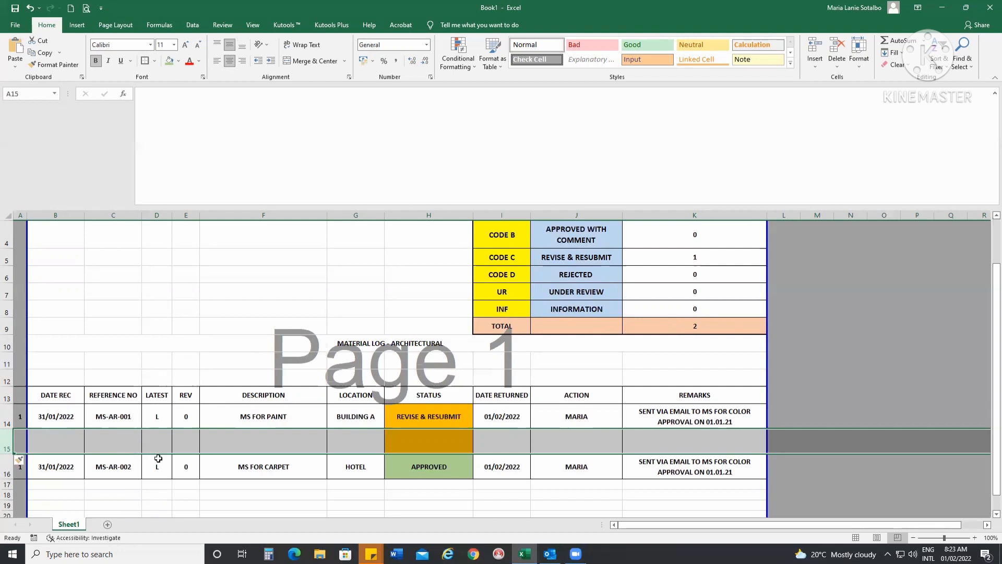
pyautogui.hotkey('ctrl', 'd')
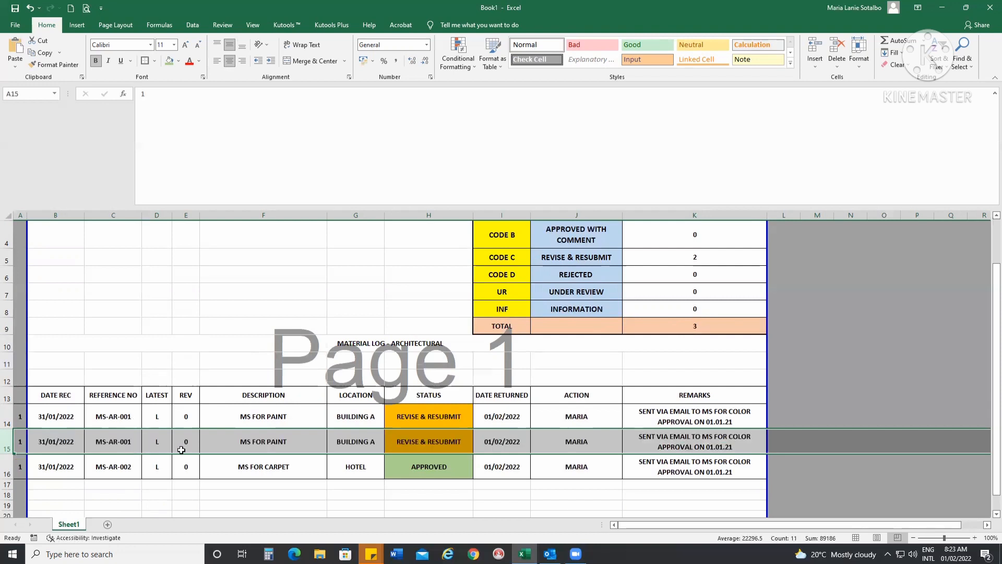
# - Set the duplicated MS-AR-001 row's date received in B15 to 01/02/2022 and its revision in E15 to 1
pyautogui.click(47, 447)
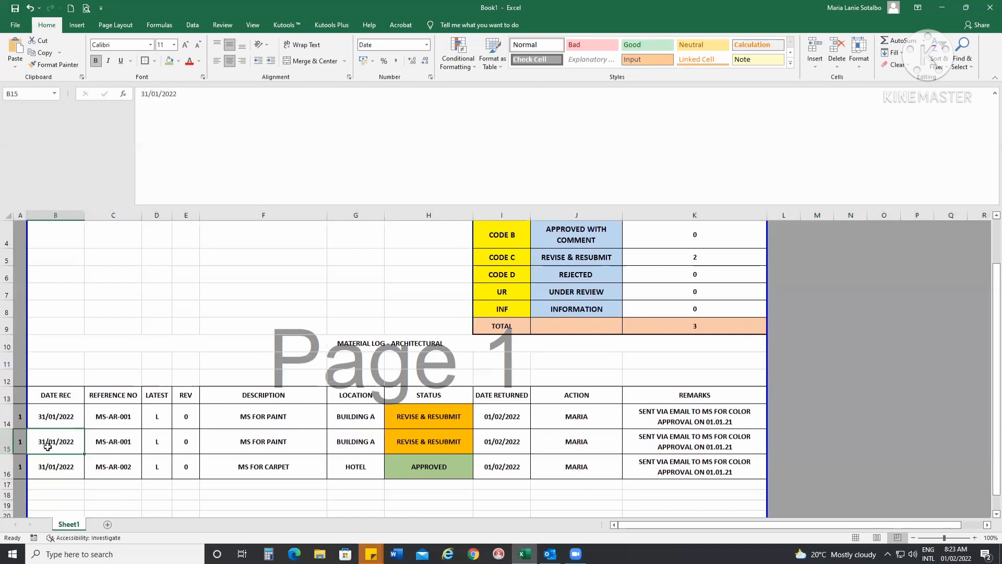
pyautogui.write('01/02/2022')
pyautogui.press('Return')
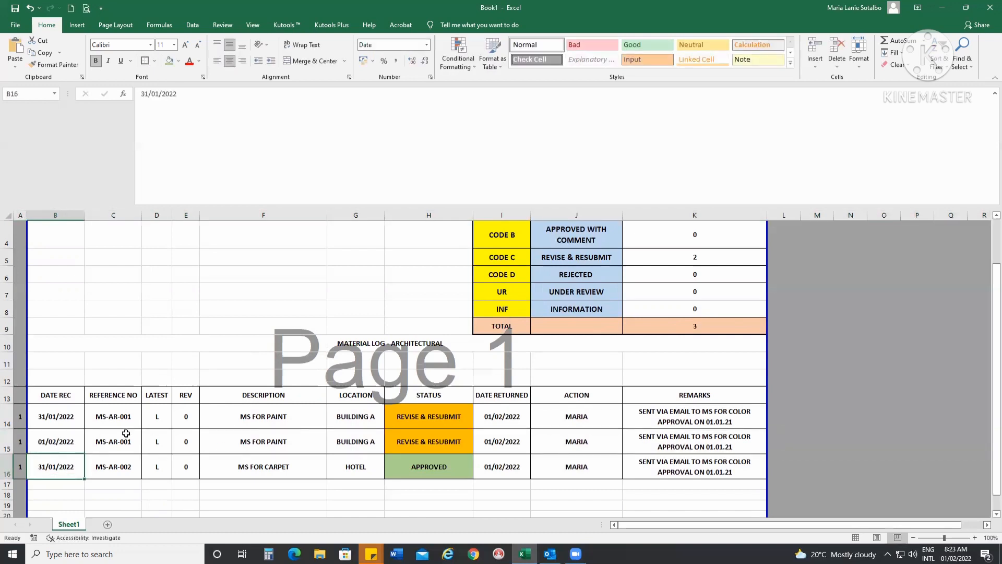
pyautogui.click(161, 416)
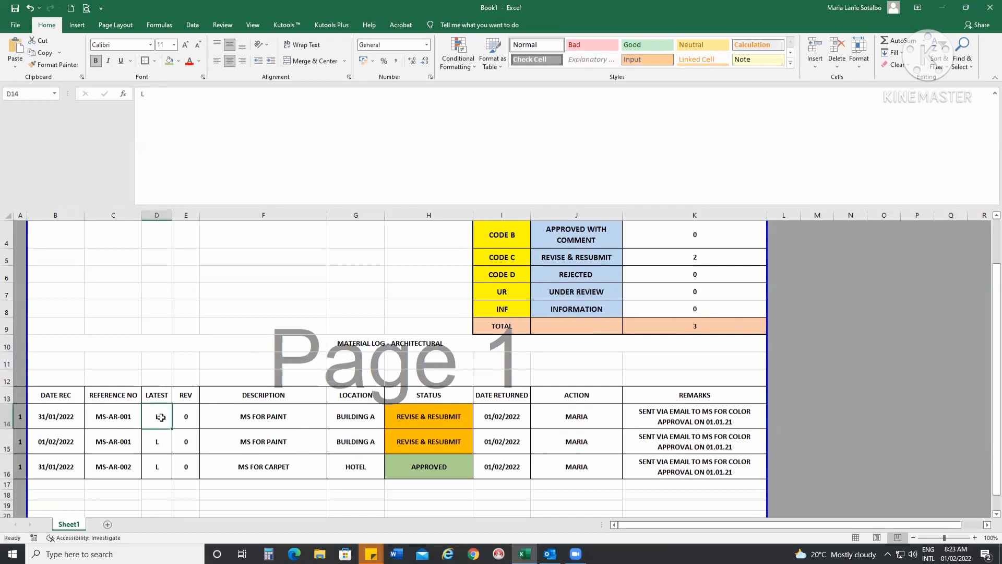
pyautogui.click(180, 446)
pyautogui.write('1')
# - Clear the "L" latest marker in D14 from the revision 0 entry of MS-AR-001
pyautogui.click(157, 442)
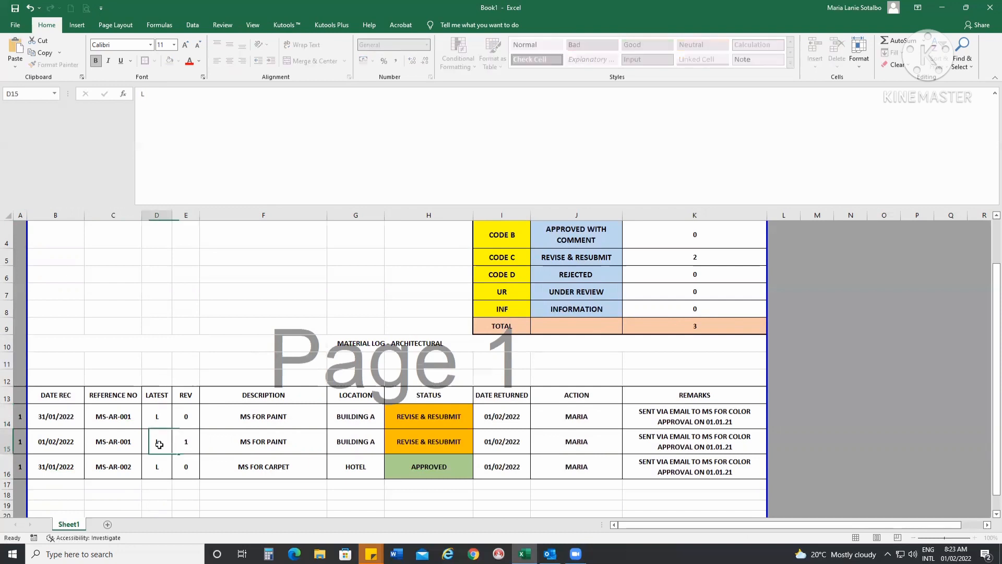
pyautogui.click(158, 416)
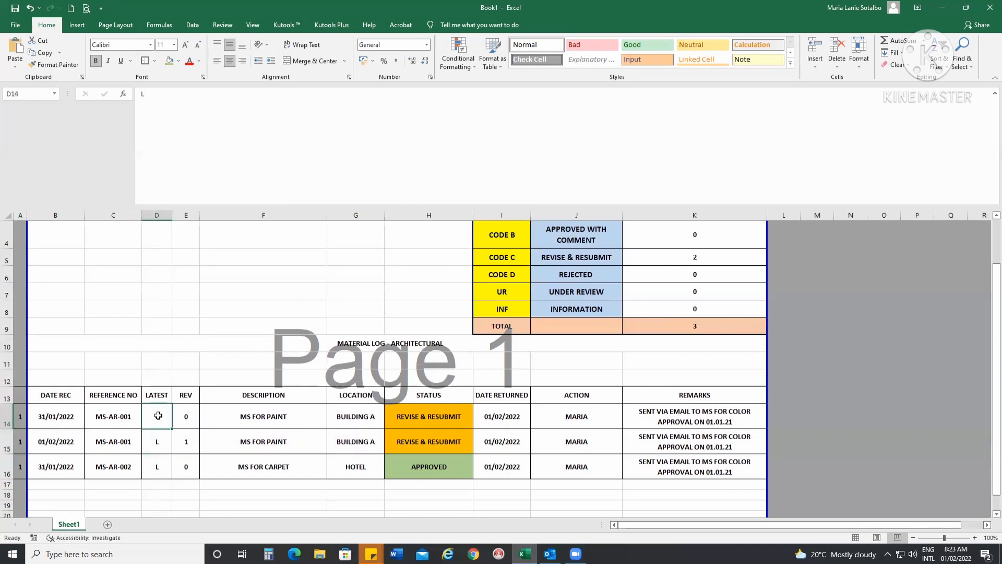
pyautogui.press('Delete')
pyautogui.click(264, 440)
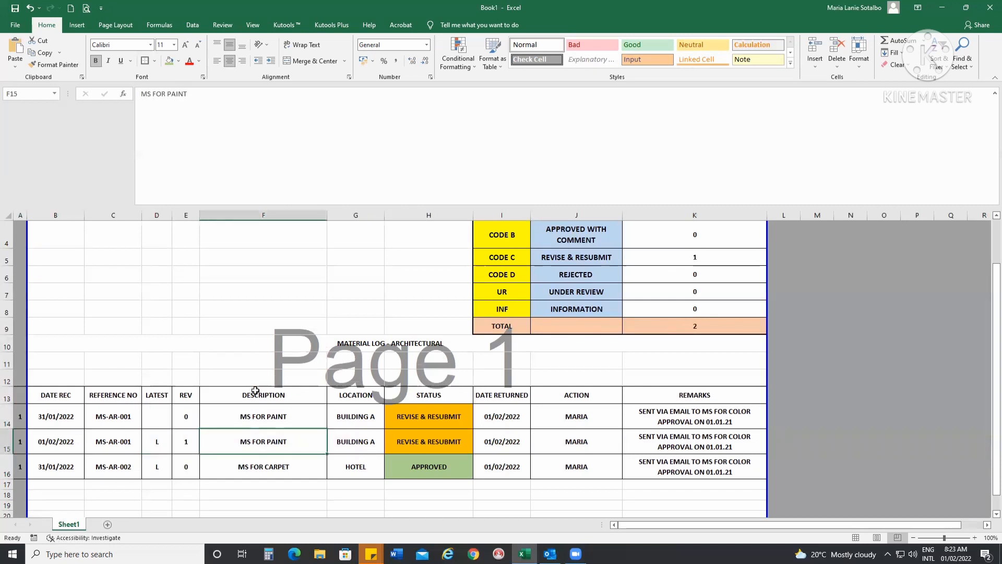
pyautogui.click(454, 444)
pyautogui.click(565, 287)
pyautogui.moveTo(193, 94); pyautogui.dragTo(124, 94)
pyautogui.click(455, 438)
pyautogui.hotkey('ctrl', 'c')
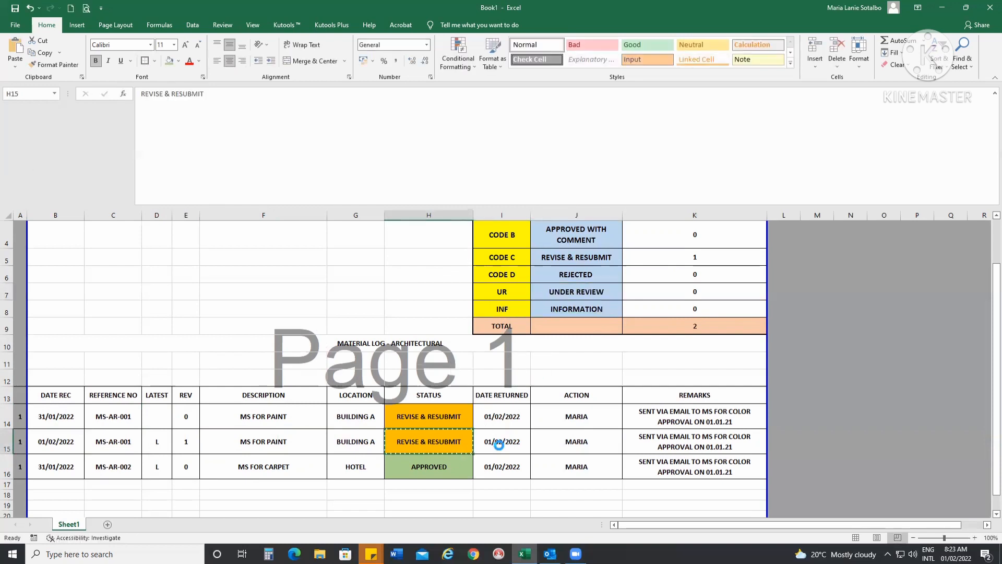
pyautogui.hotkey('ctrl', 'v')
pyautogui.press('Escape')
pyautogui.click(573, 290)
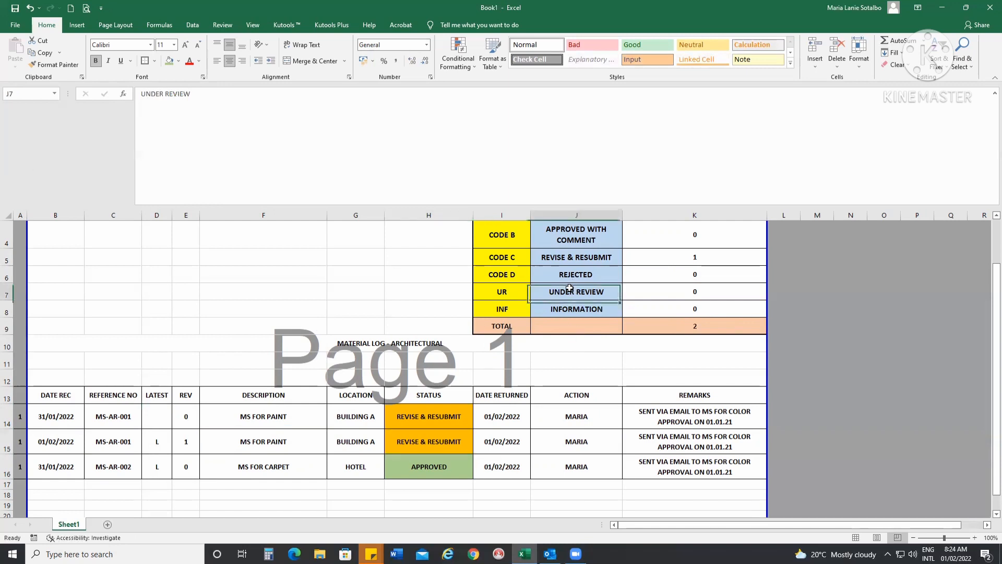
pyautogui.moveTo(199, 94); pyautogui.dragTo(139, 94)
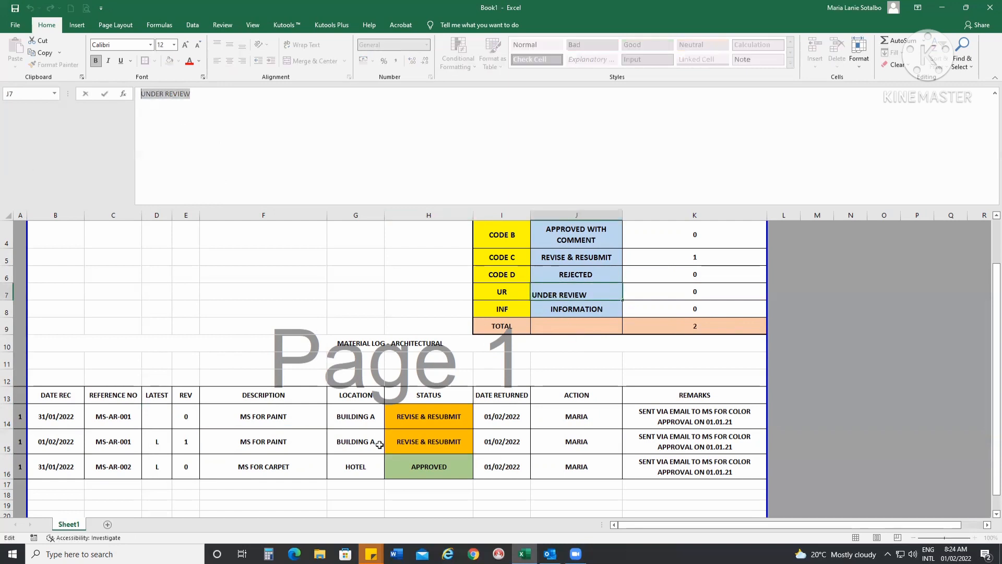
pyautogui.click(423, 442)
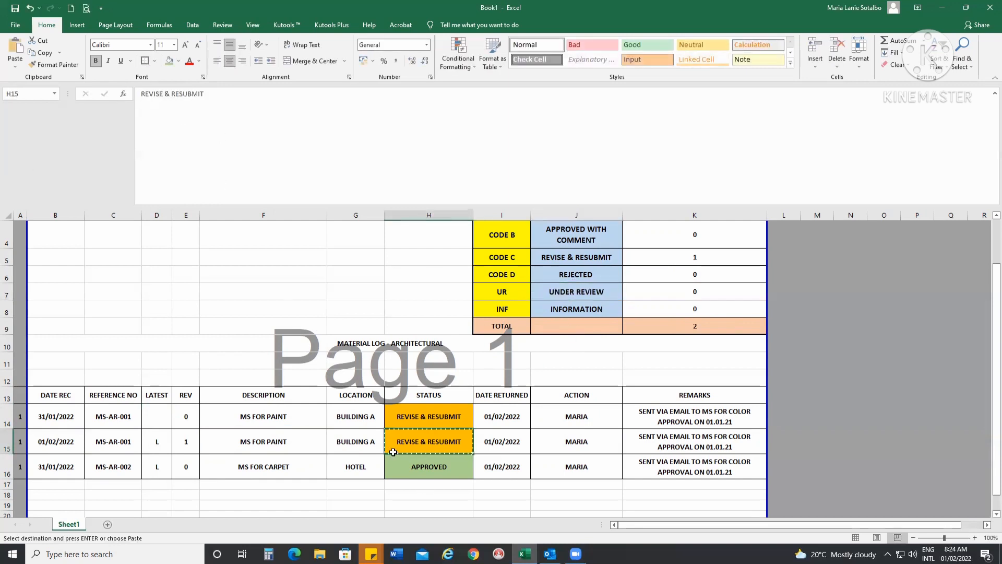
# - Copy the "UNDER REVIEW" text from J7 and paste it as the status of MS-AR-001 revision 1 in H15
pyautogui.click(579, 291)
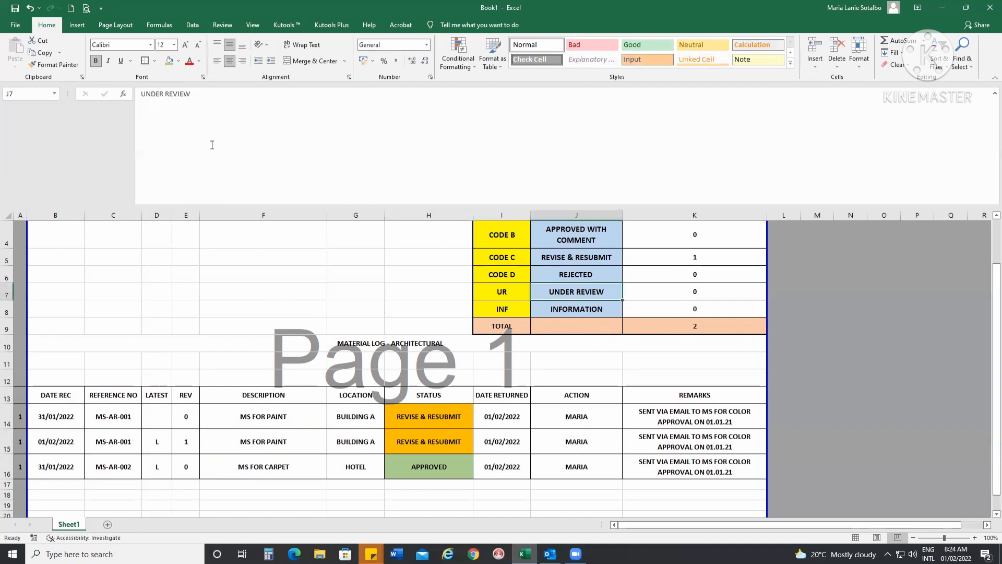
pyautogui.moveTo(191, 94); pyautogui.dragTo(140, 94)
pyautogui.hotkey('ctrl', 'c')
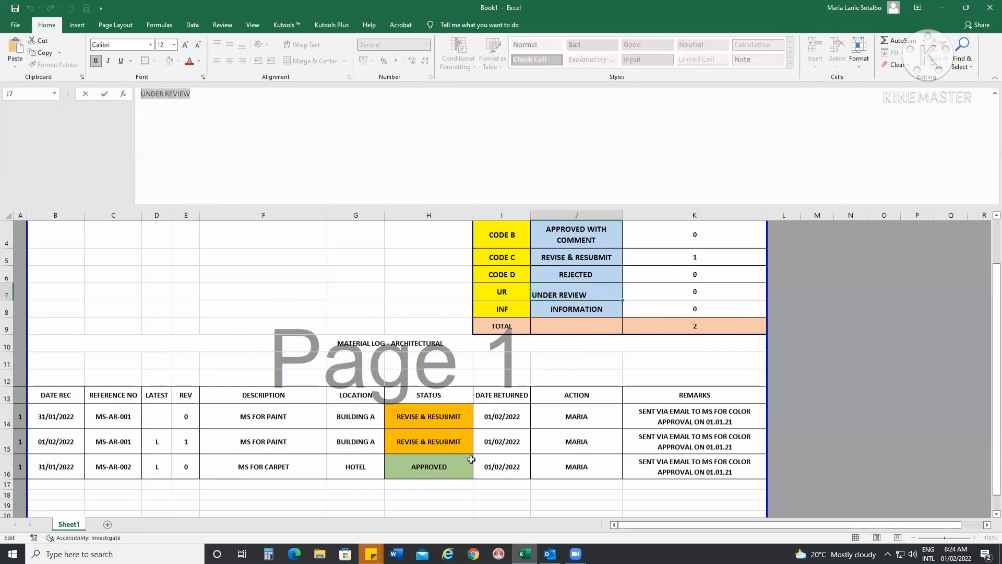
pyautogui.click(450, 441)
pyautogui.hotkey('ctrl', 'v')
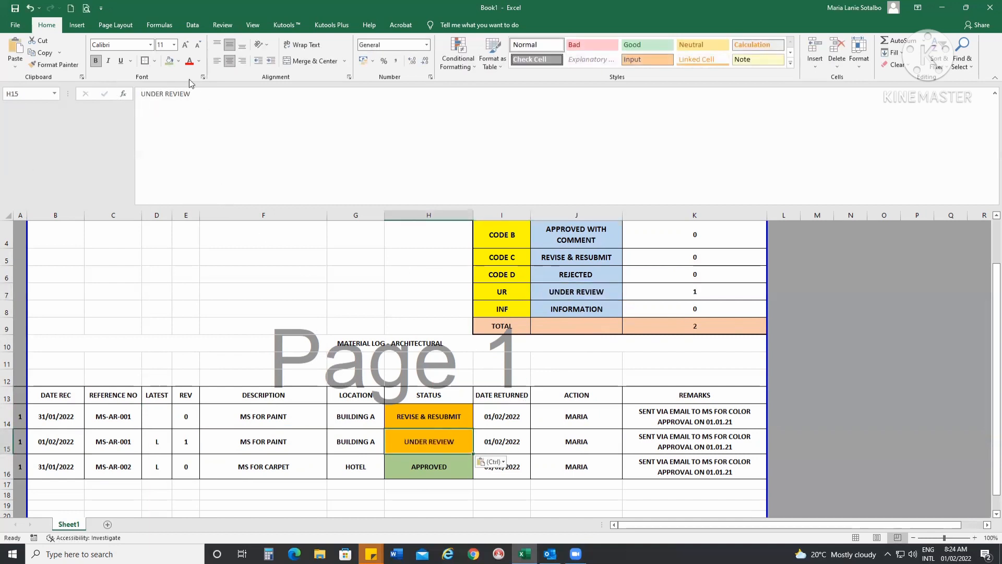
# - Remove the fill from the UNDER REVIEW status cell H15 and delete that entry's date returned in I15
pyautogui.click(178, 61)
pyautogui.click(190, 145)
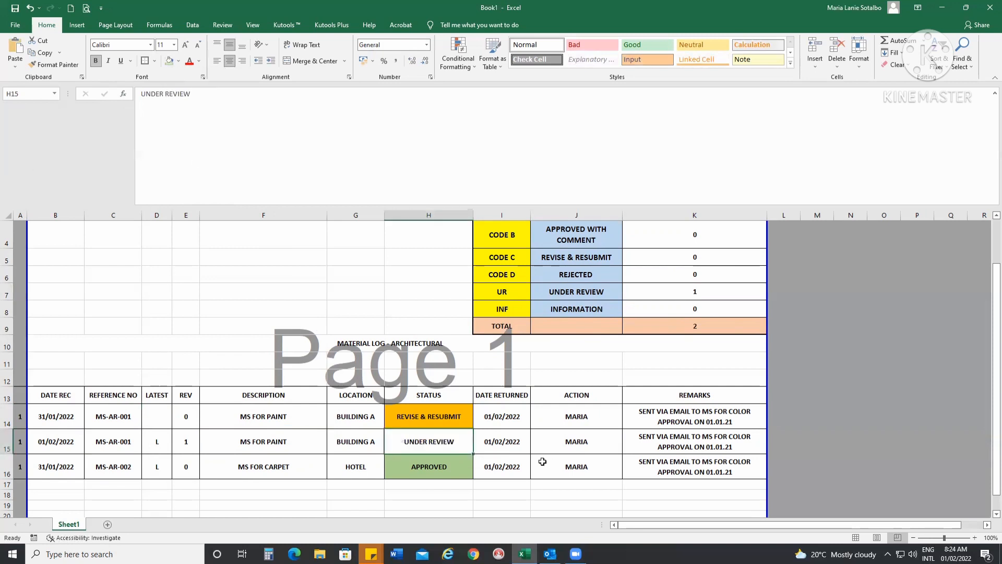
pyautogui.click(503, 440)
pyautogui.press('Delete')
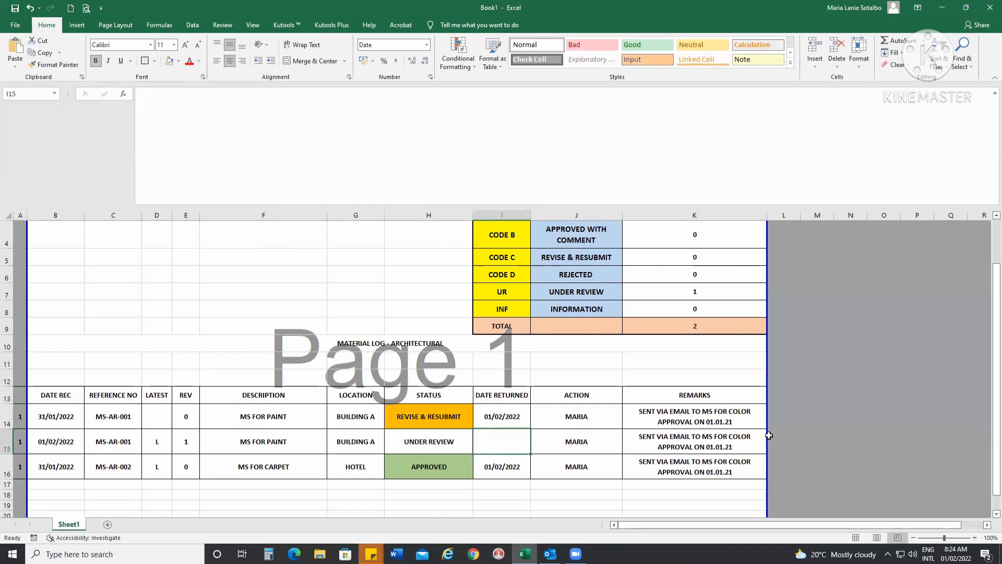
pyautogui.click(700, 295)
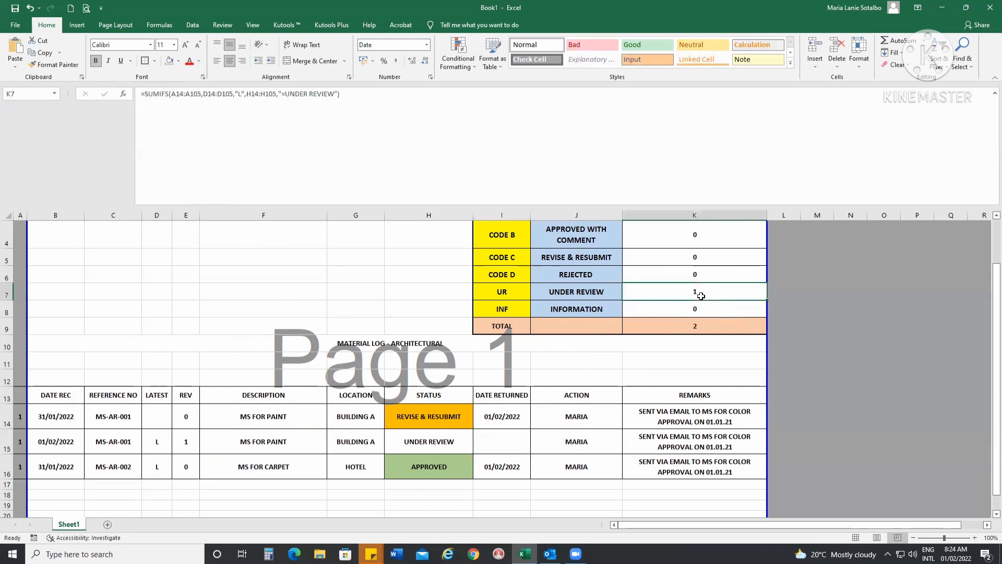
pyautogui.scroll(1, 700, 295)
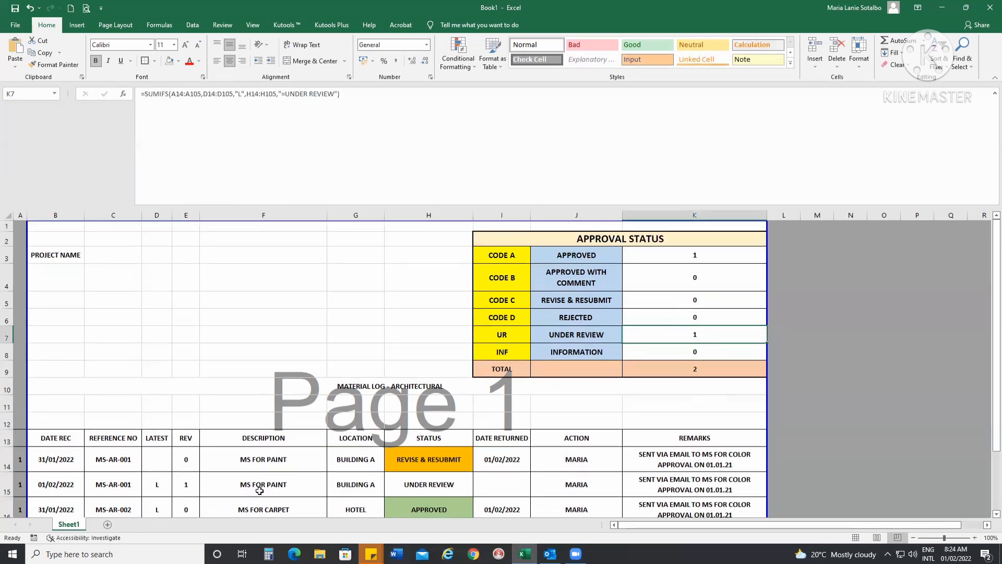
# - Set the status of MS-AR-001 revision 1 in H15 to APPROVED, copying J3's text and replacing it with a copy of green-filled H16
pyautogui.scroll(-1, 128, 365)
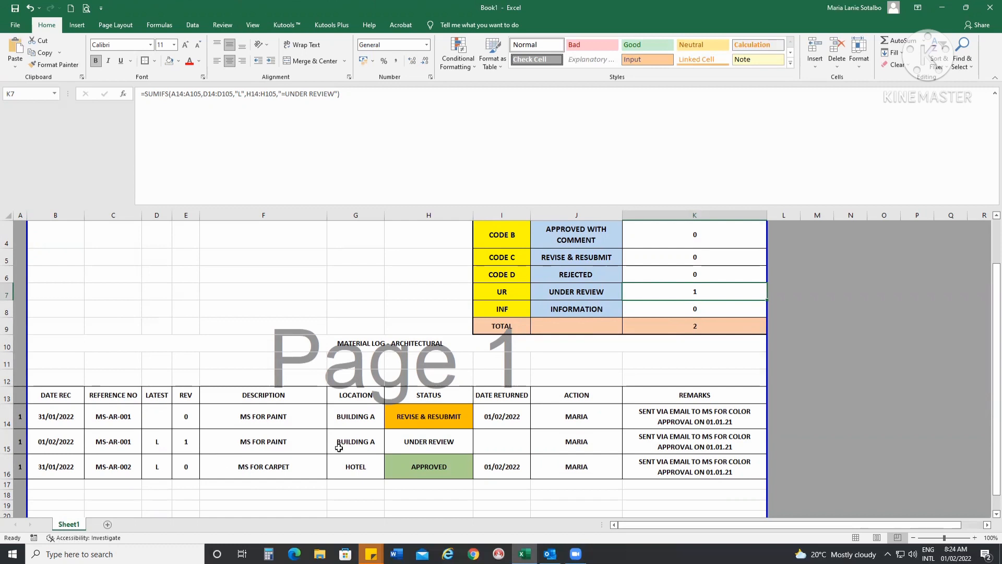
pyautogui.scroll(1, 417, 418)
pyautogui.click(547, 258)
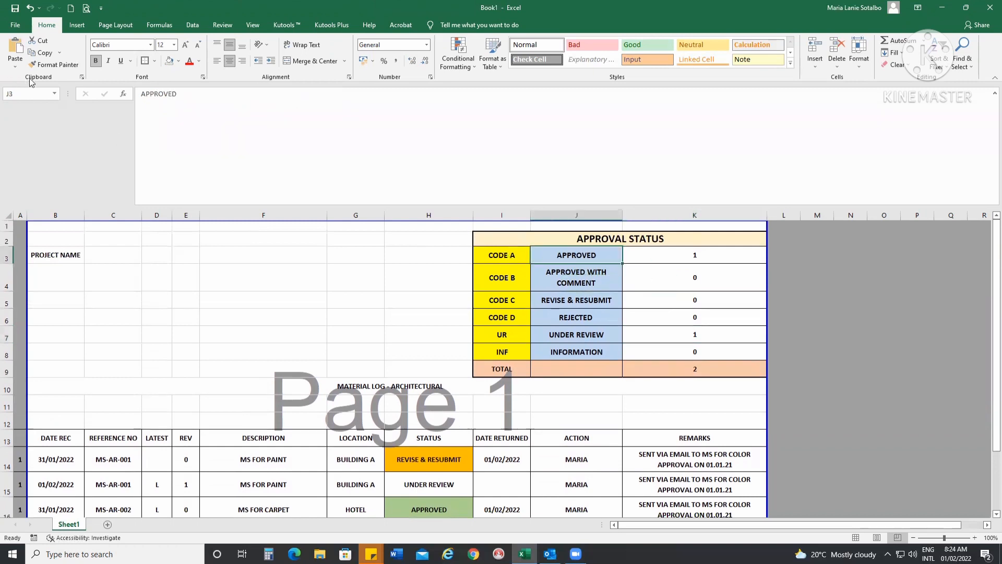
pyautogui.click(421, 484)
pyautogui.hotkey('ctrl', 'v')
pyautogui.click(423, 505)
pyautogui.hotkey('ctrl', 'c')
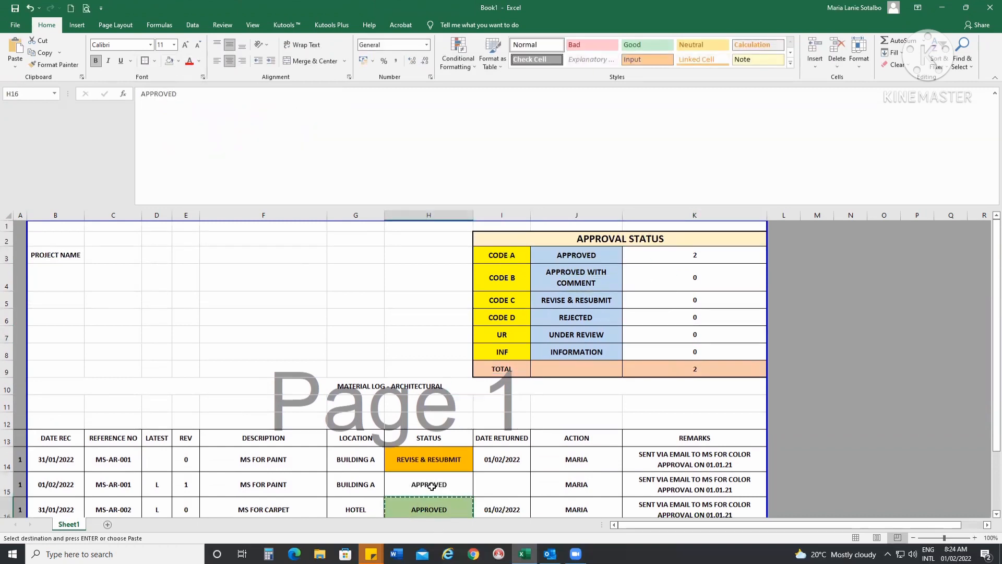
pyautogui.click(438, 484)
pyautogui.hotkey('ctrl', 'v')
pyautogui.press('Escape')
# - Enter 01/02/2022 as the date returned for MS-AR-001 revision 1 in I15 and check the approved count in K3 and total in K9
pyautogui.click(489, 485)
pyautogui.hotkey('ctrl', ';')
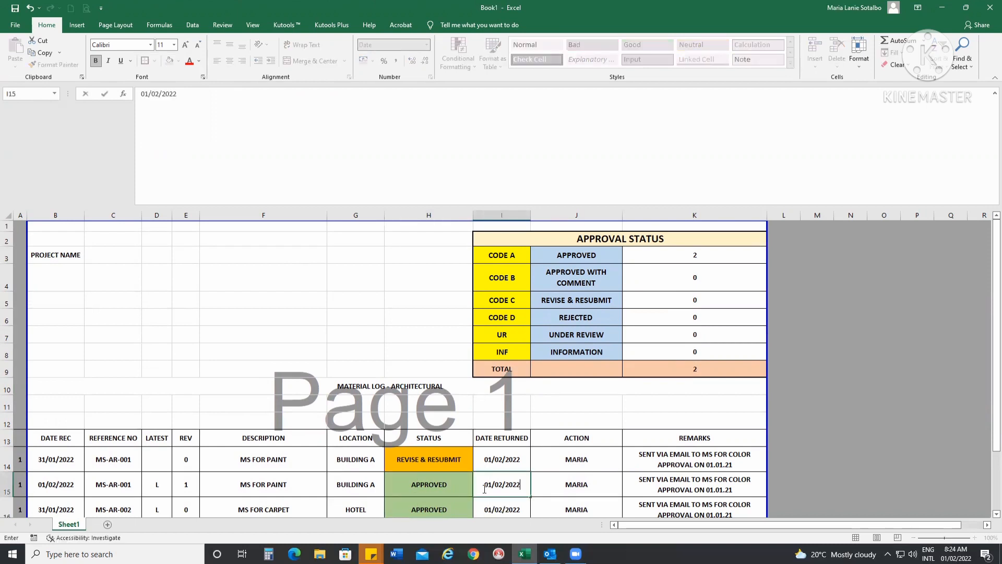
pyautogui.press('Return')
pyautogui.click(703, 246)
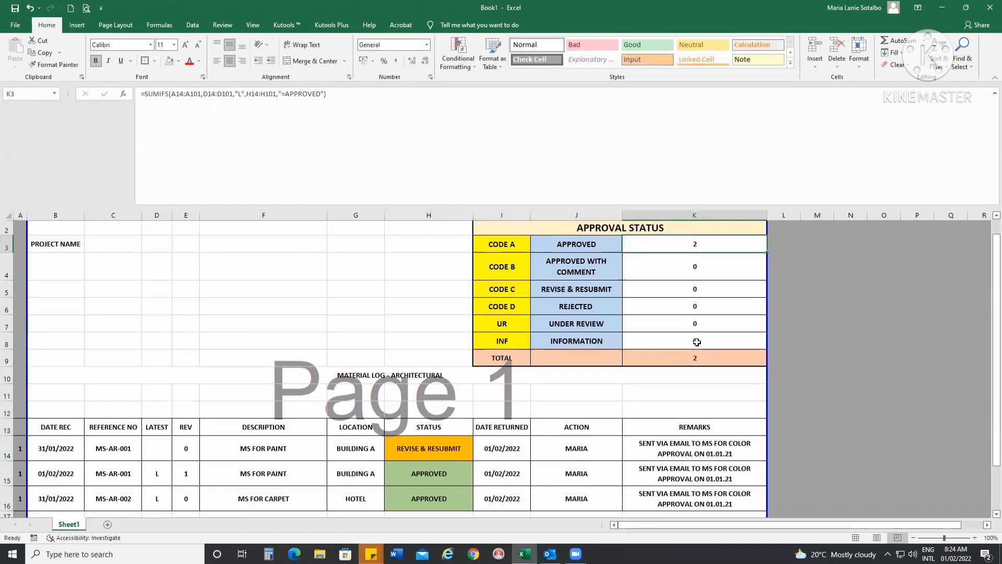
pyautogui.click(697, 357)
# - Clear the remarks of MS-AR-001 revision 1 and MS-AR-002 in K15:K16
pyautogui.scroll(-2, 533, 496)
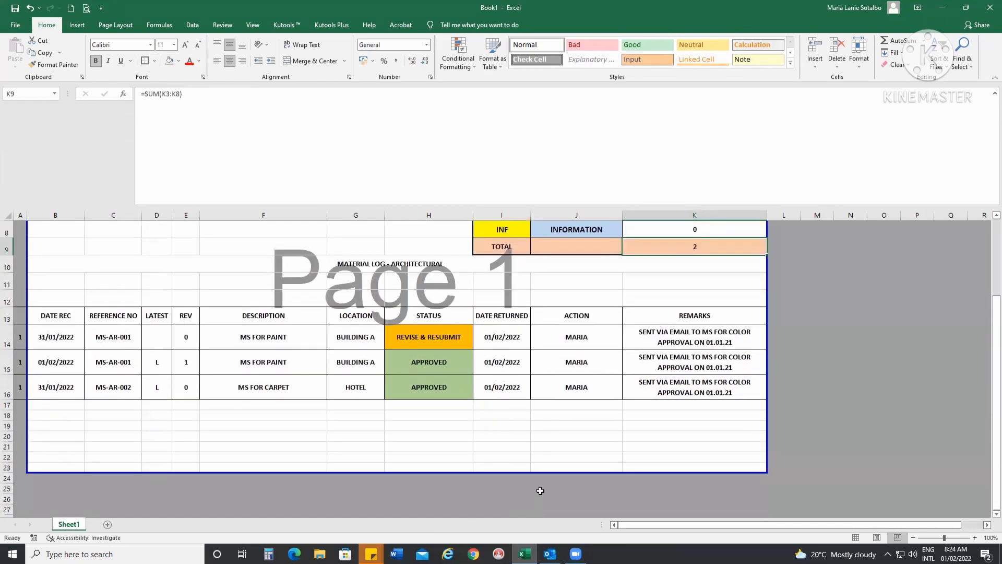
pyautogui.scroll(2, 579, 418)
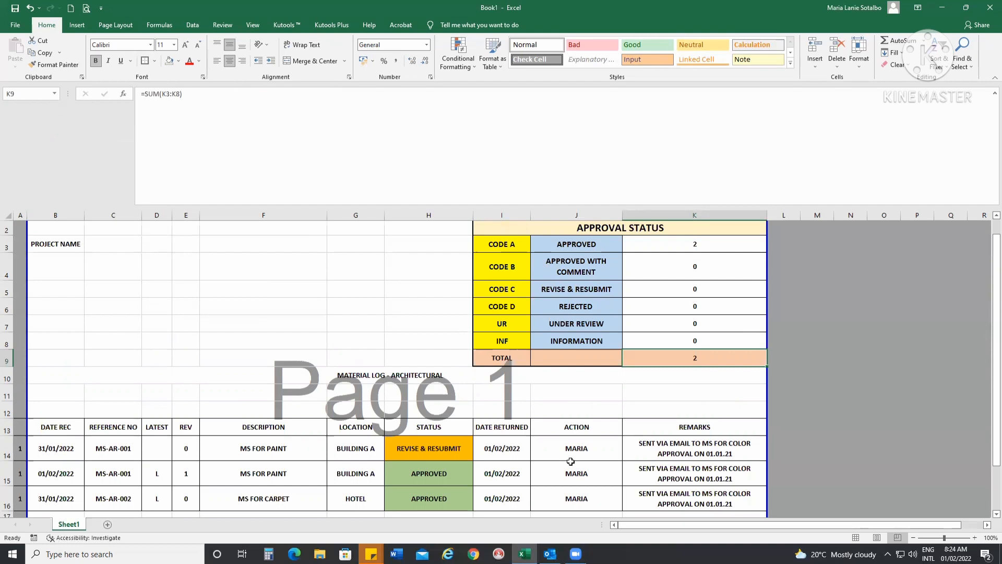
pyautogui.scroll(-1, 543, 479)
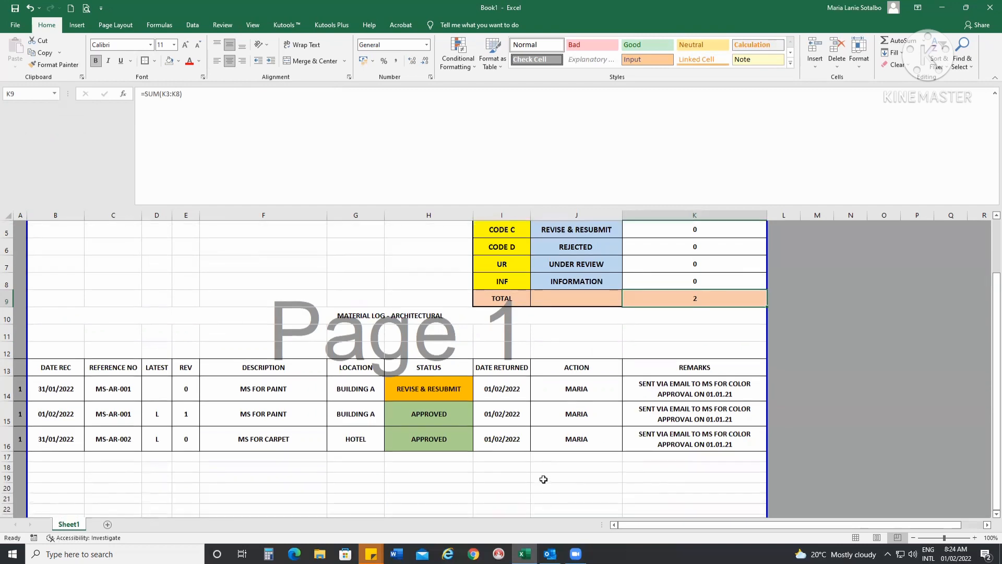
pyautogui.moveTo(671, 413); pyautogui.dragTo(671, 437)
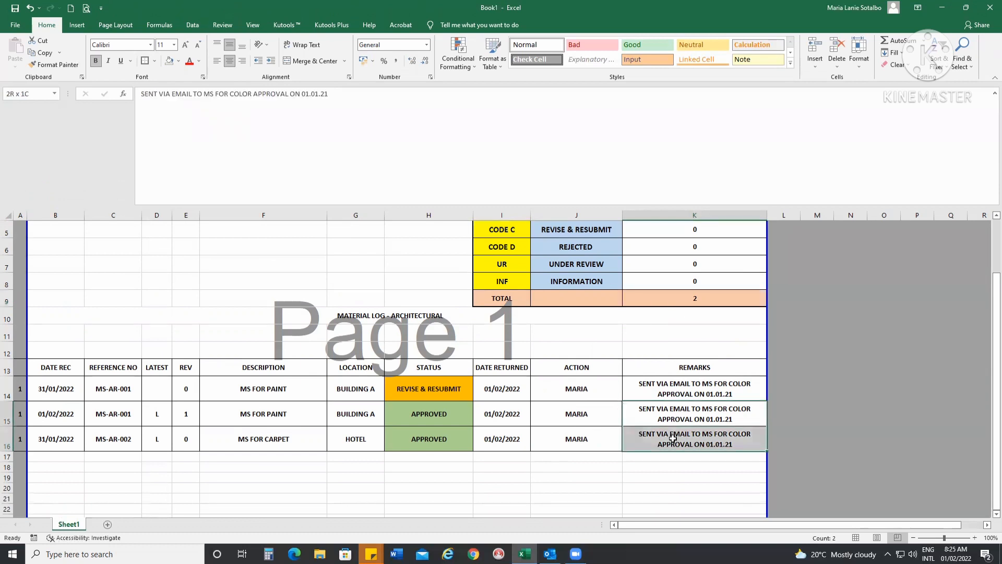
pyautogui.press('Delete')
pyautogui.click(669, 423)
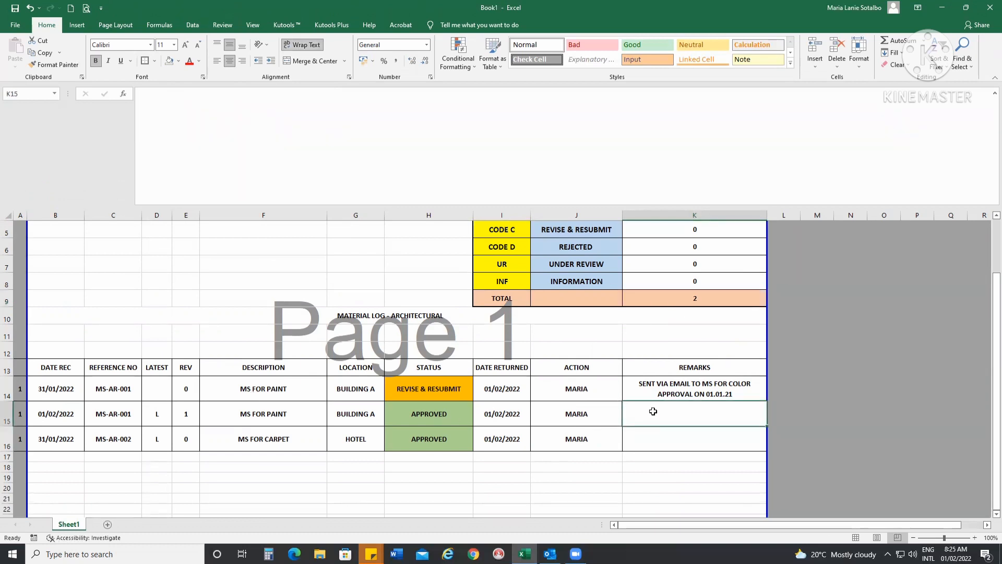